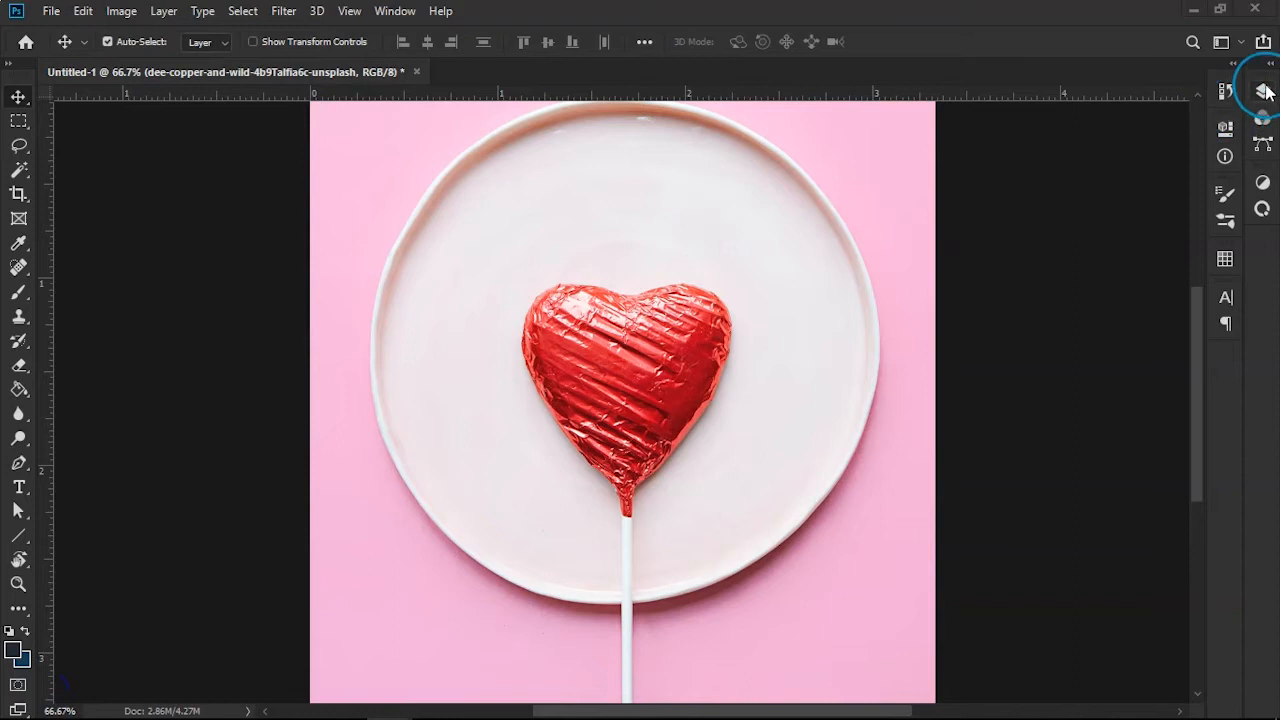
- Add a new empty layer above the lollipop photo and lower the photo layer's opacity to fade the image
{"action": "left_click", "coordinate": [1264, 91]}
{"action": "left_click", "coordinate": [1185, 276]}
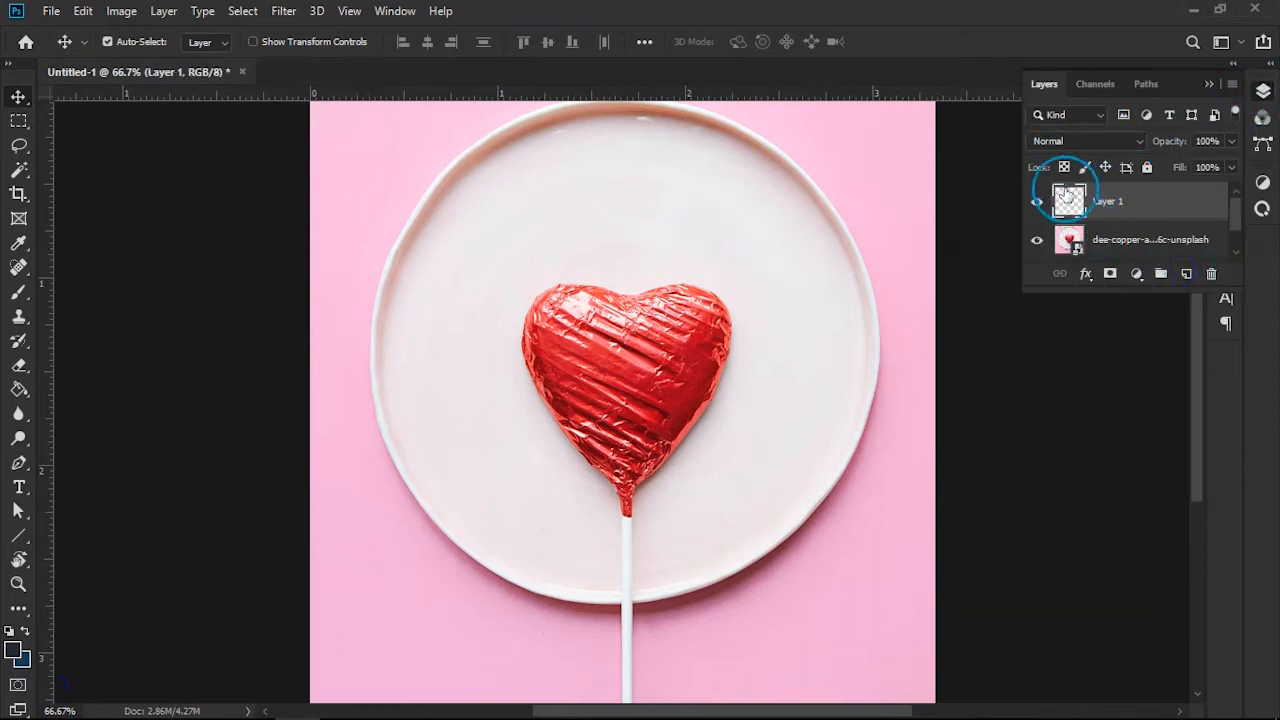
{"action": "left_click", "coordinate": [1137, 241]}
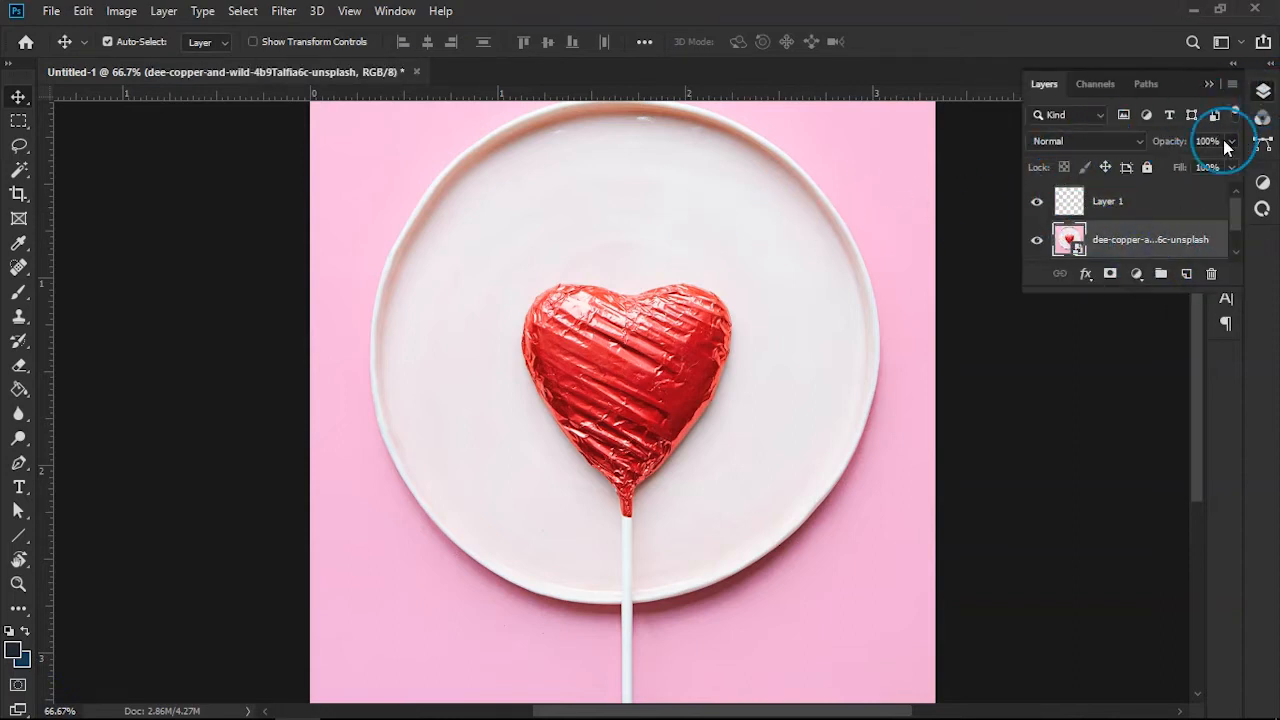
{"action": "left_click_drag", "start_coordinate": [1162, 170], "coordinate": [1181, 166]}
{"action": "left_click", "coordinate": [1211, 85]}
- Activate the Pen tool and set its drawing mode to Path
{"action": "key", "text": "ctrl+plus"}
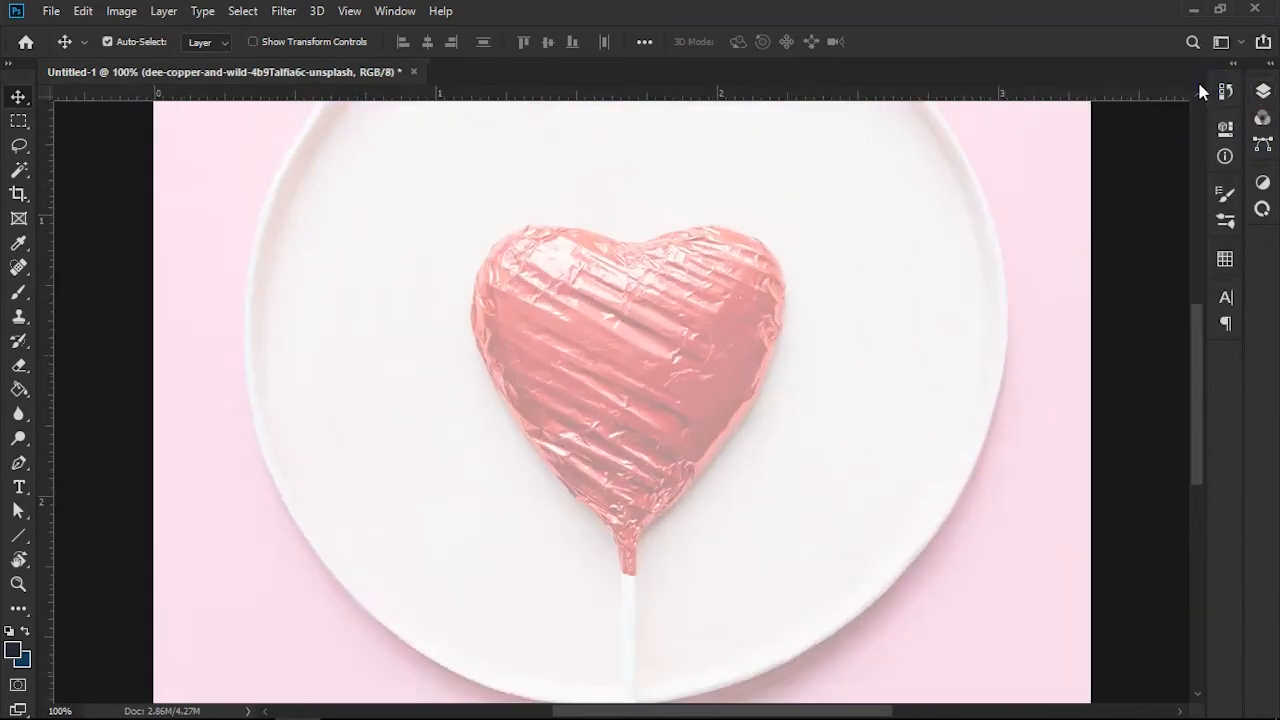
{"action": "left_click_drag", "start_coordinate": [508, 246], "coordinate": [571, 247]}
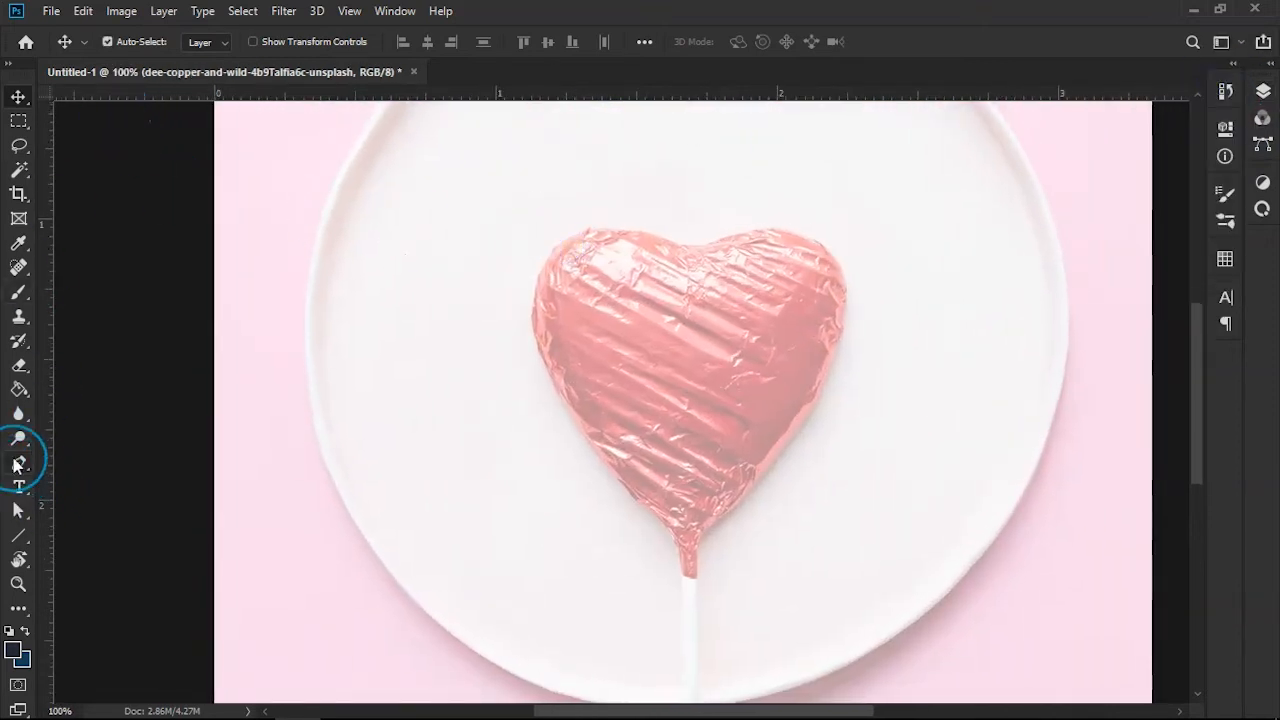
{"action": "left_click", "coordinate": [18, 462]}
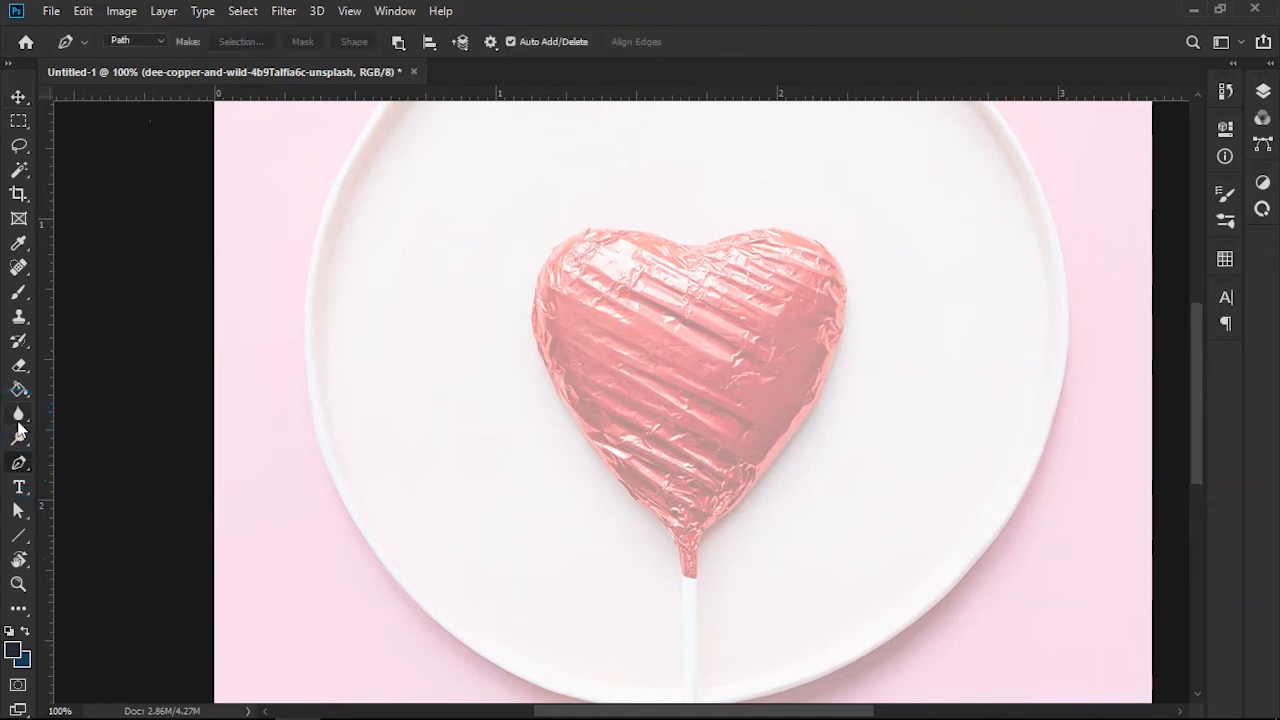
{"action": "left_click_drag", "start_coordinate": [729, 234], "coordinate": [683, 397]}
{"action": "key", "text": "ctrl+plus"}
{"action": "key", "text": "ctrl+minus"}
{"action": "key", "text": "ctrl+minus"}
{"action": "key", "text": "ctrl+minus"}
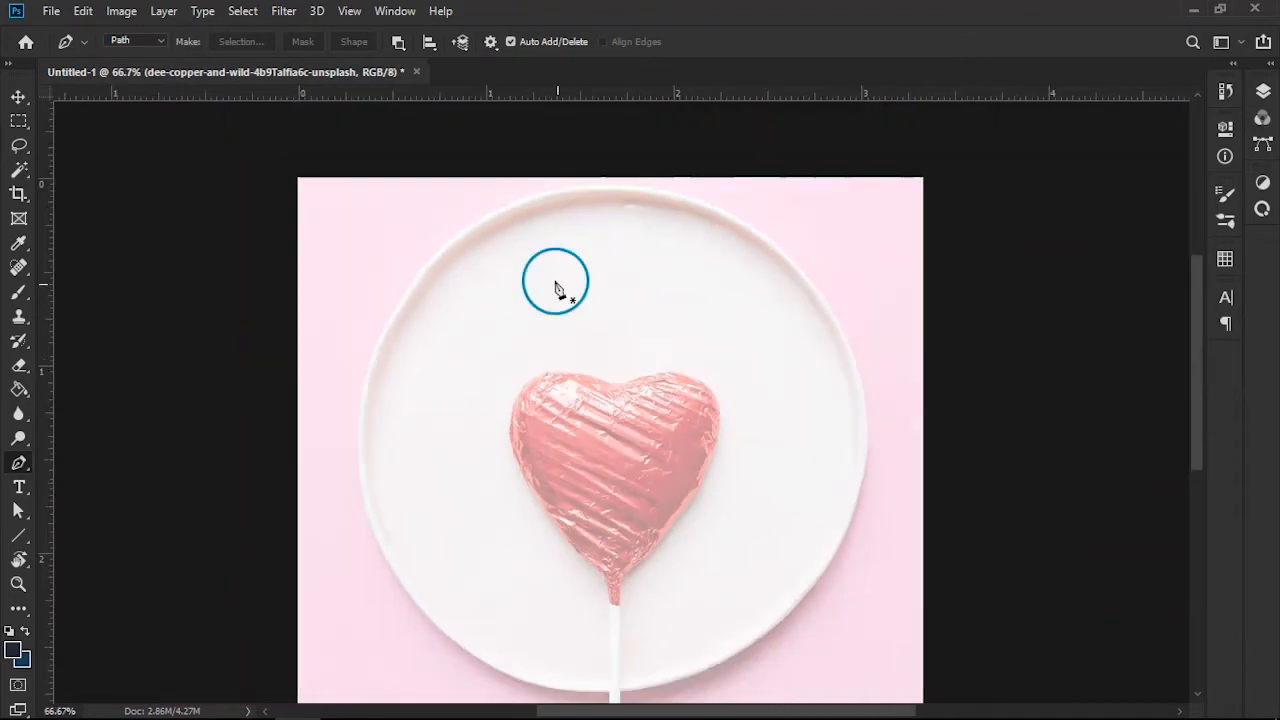
{"action": "key", "text": "ctrl+plus"}
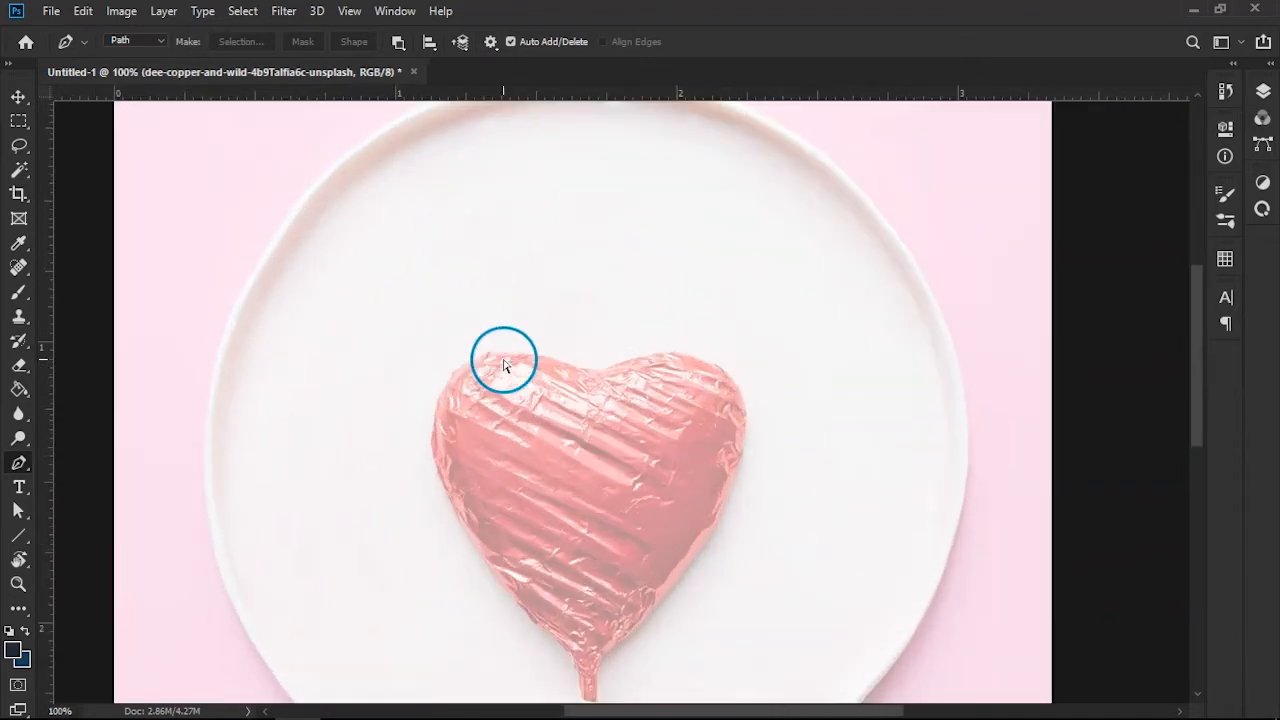
{"action": "key", "text": "ctrl+plus"}
{"action": "left_click_drag", "start_coordinate": [516, 348], "coordinate": [620, 317]}
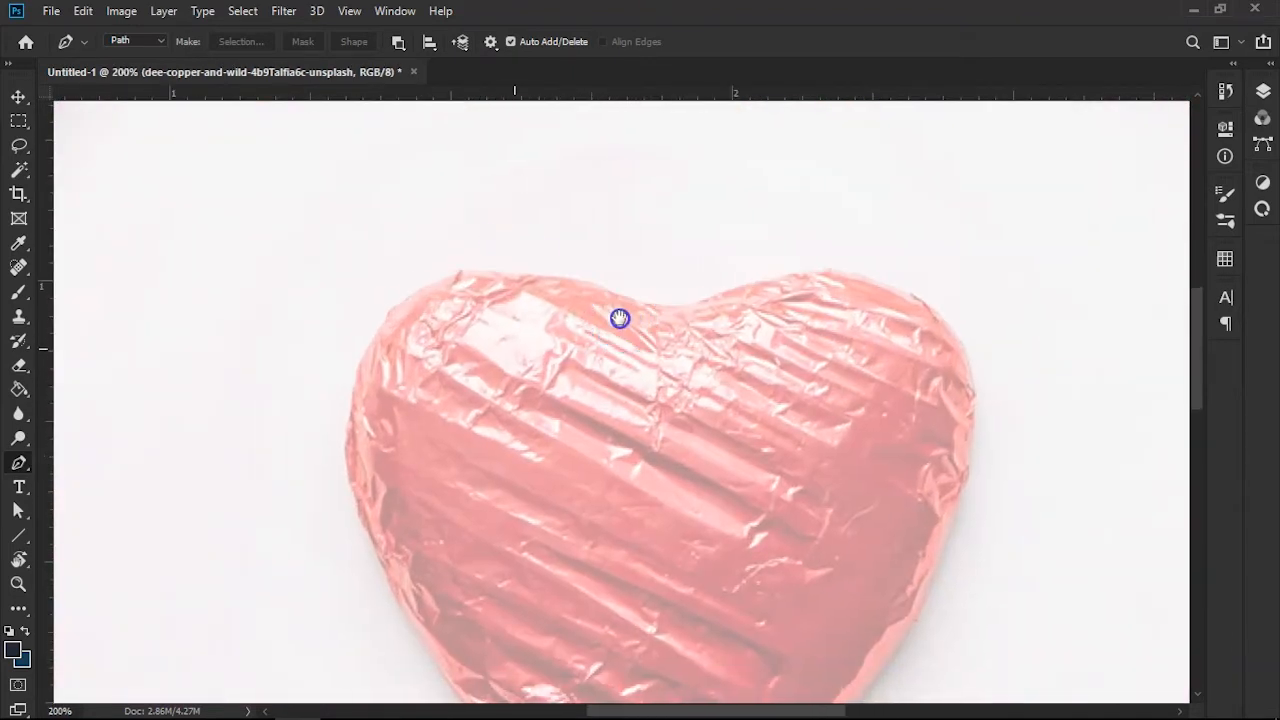
{"action": "left_click", "coordinate": [135, 41]}
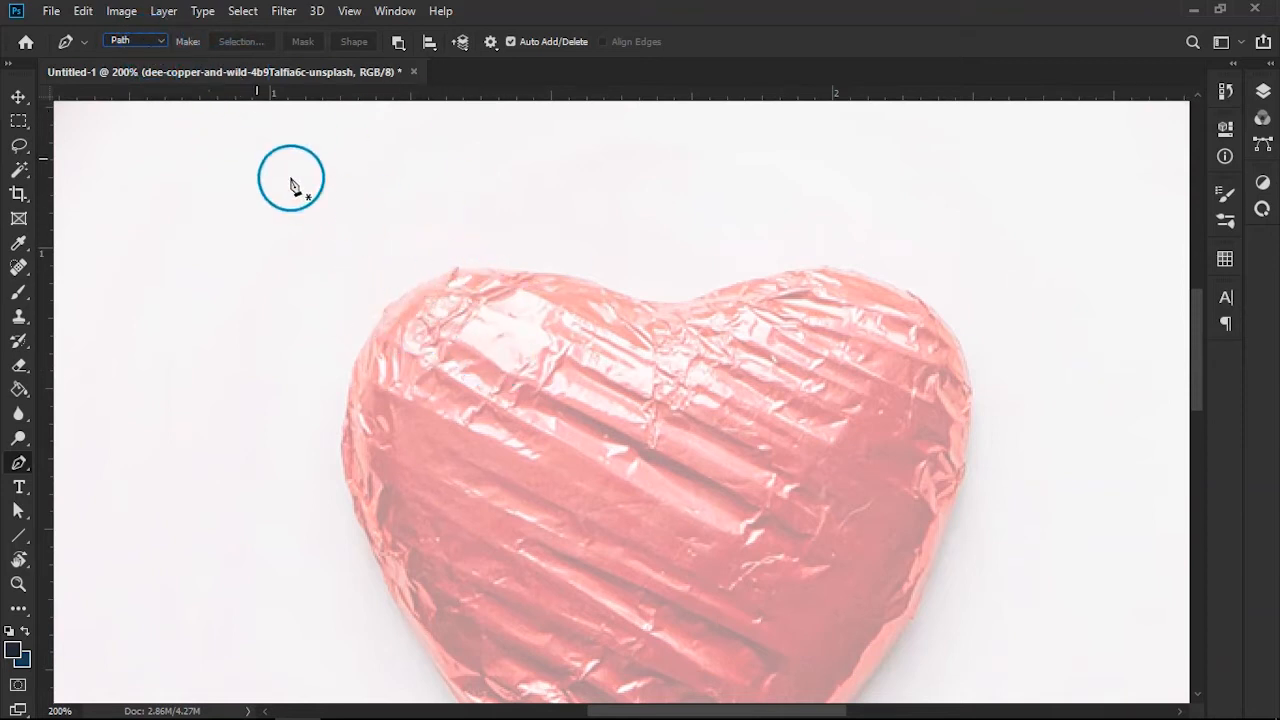
{"action": "left_click", "coordinate": [143, 41]}
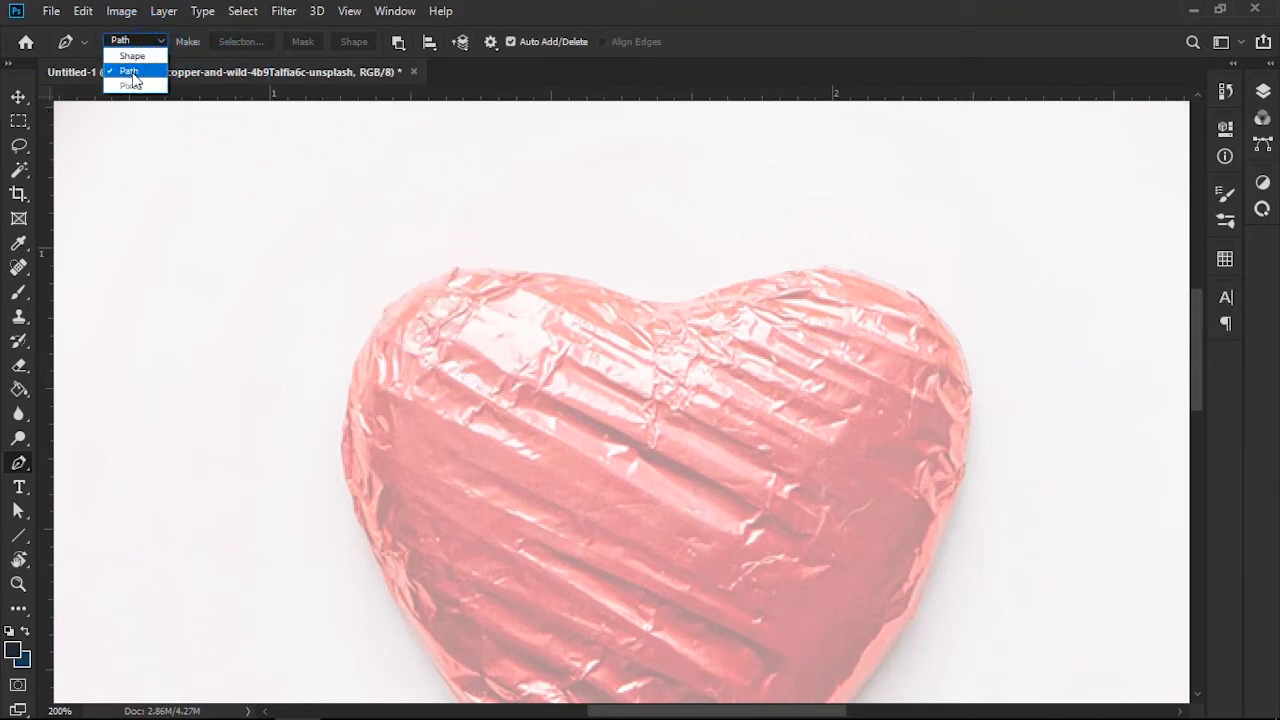
{"action": "left_click", "coordinate": [137, 58]}
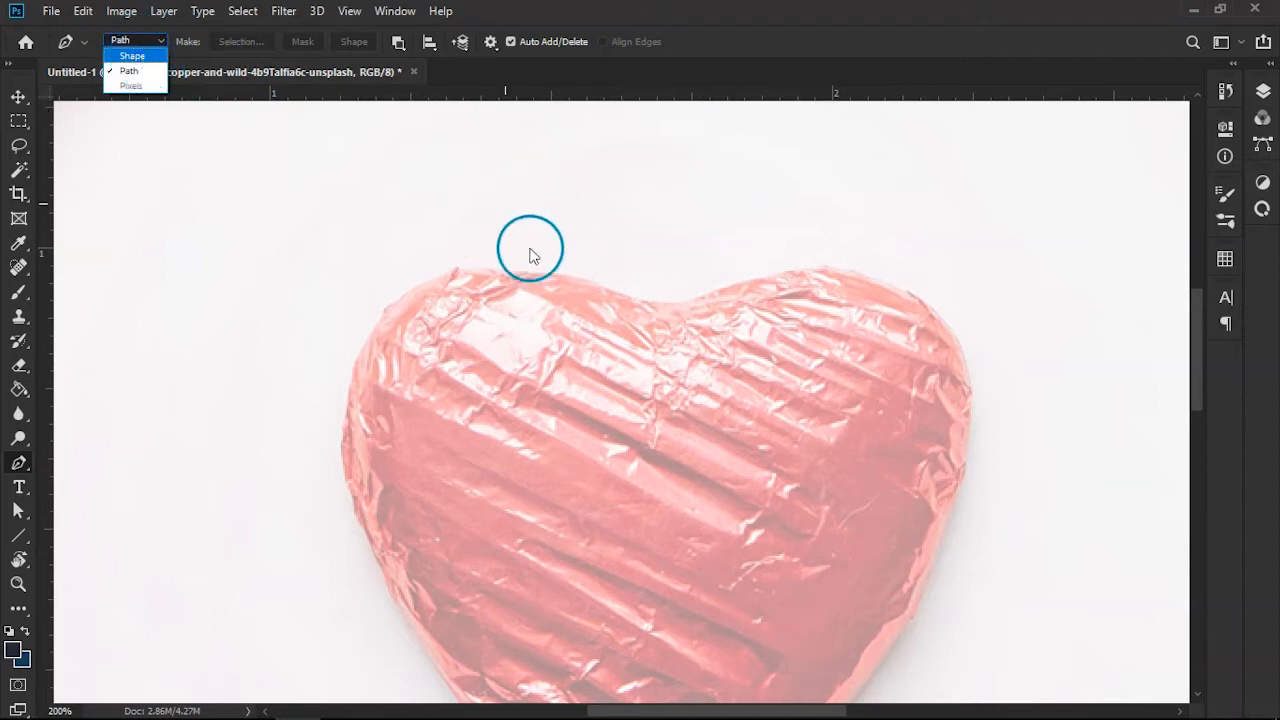
{"action": "left_click", "coordinate": [129, 73]}
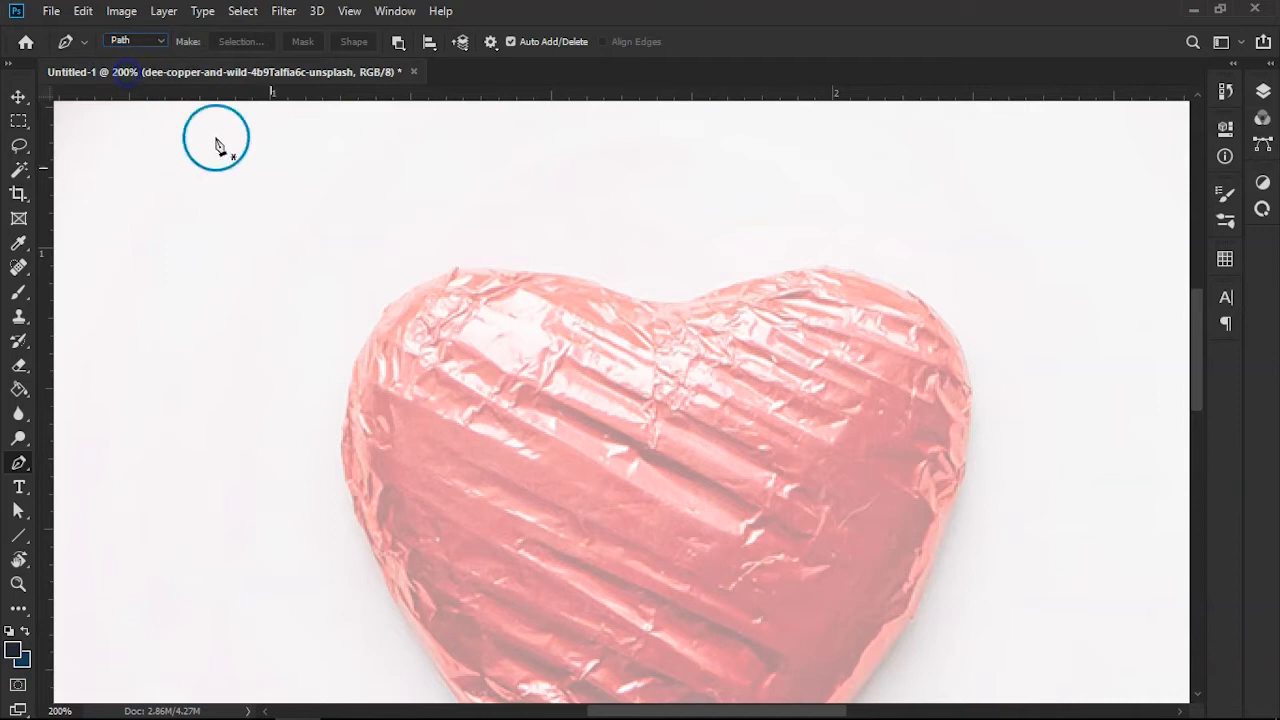
{"action": "left_click_drag", "start_coordinate": [595, 297], "coordinate": [534, 257]}
{"action": "left_click_drag", "start_coordinate": [333, 263], "coordinate": [402, 205]}
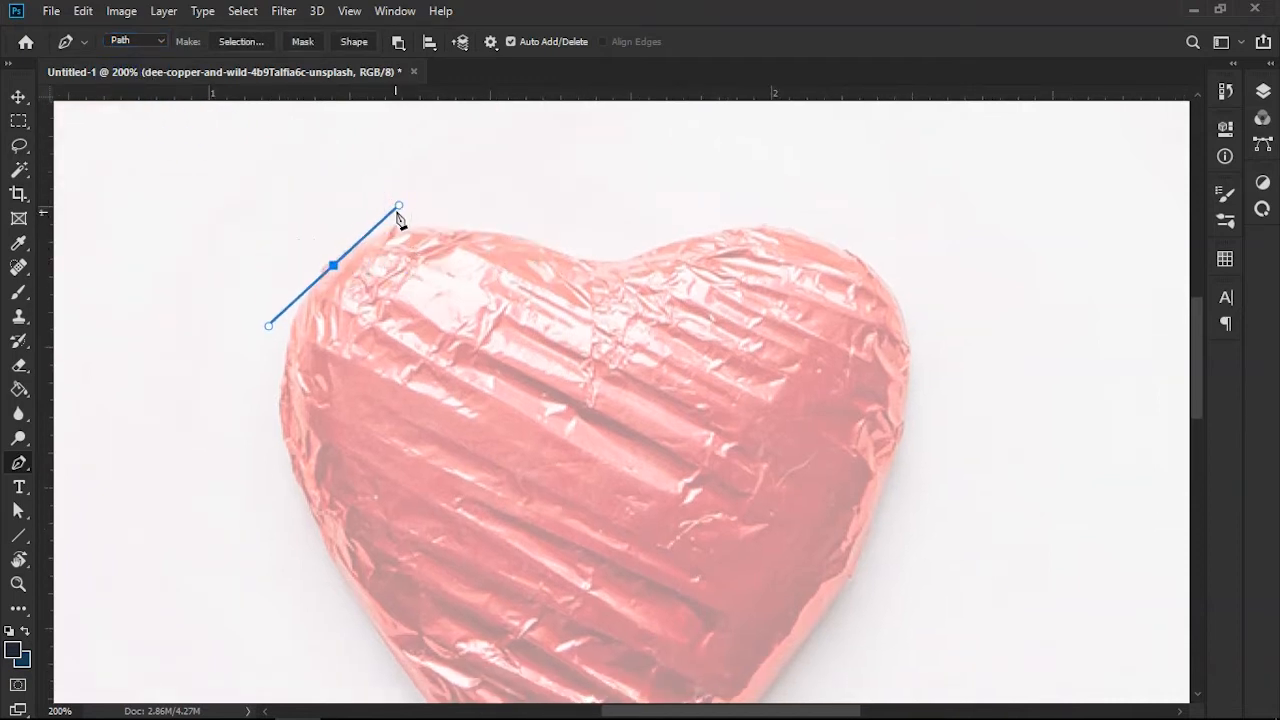
{"action": "key", "text": "ctrl+z"}
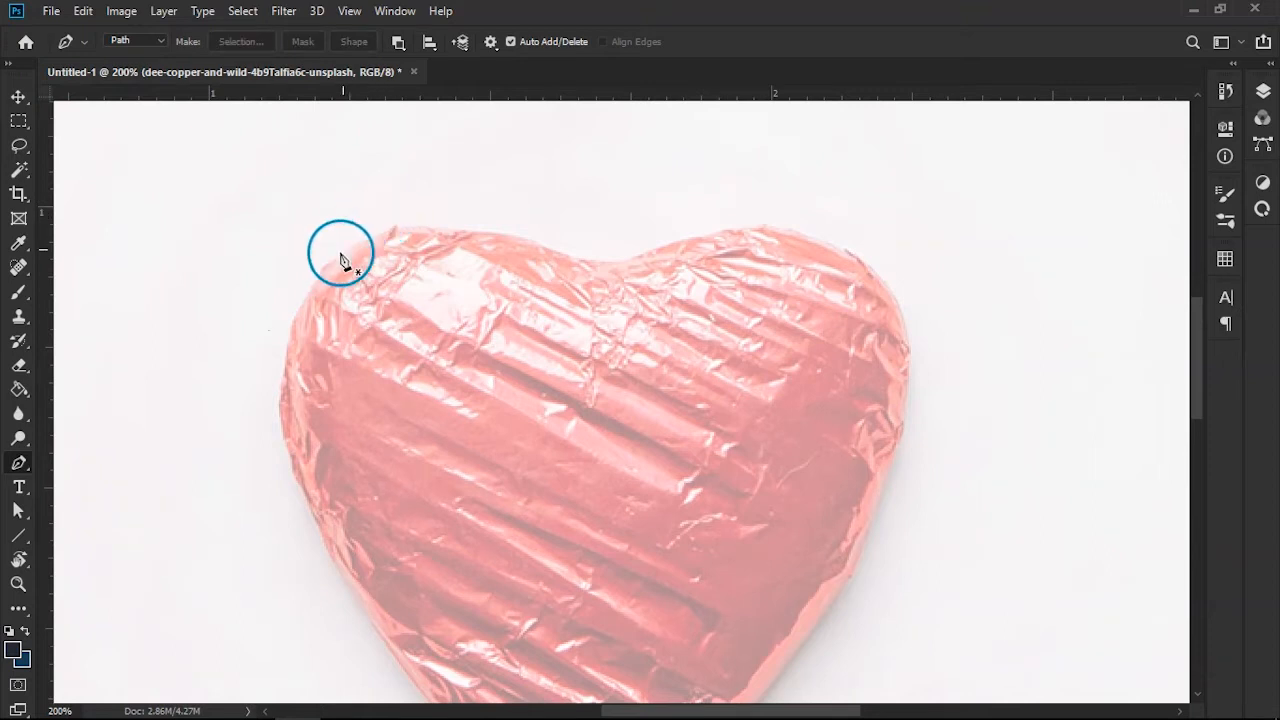
{"action": "left_click_drag", "start_coordinate": [331, 263], "coordinate": [398, 200]}
{"action": "key", "text": "ctrl+z"}
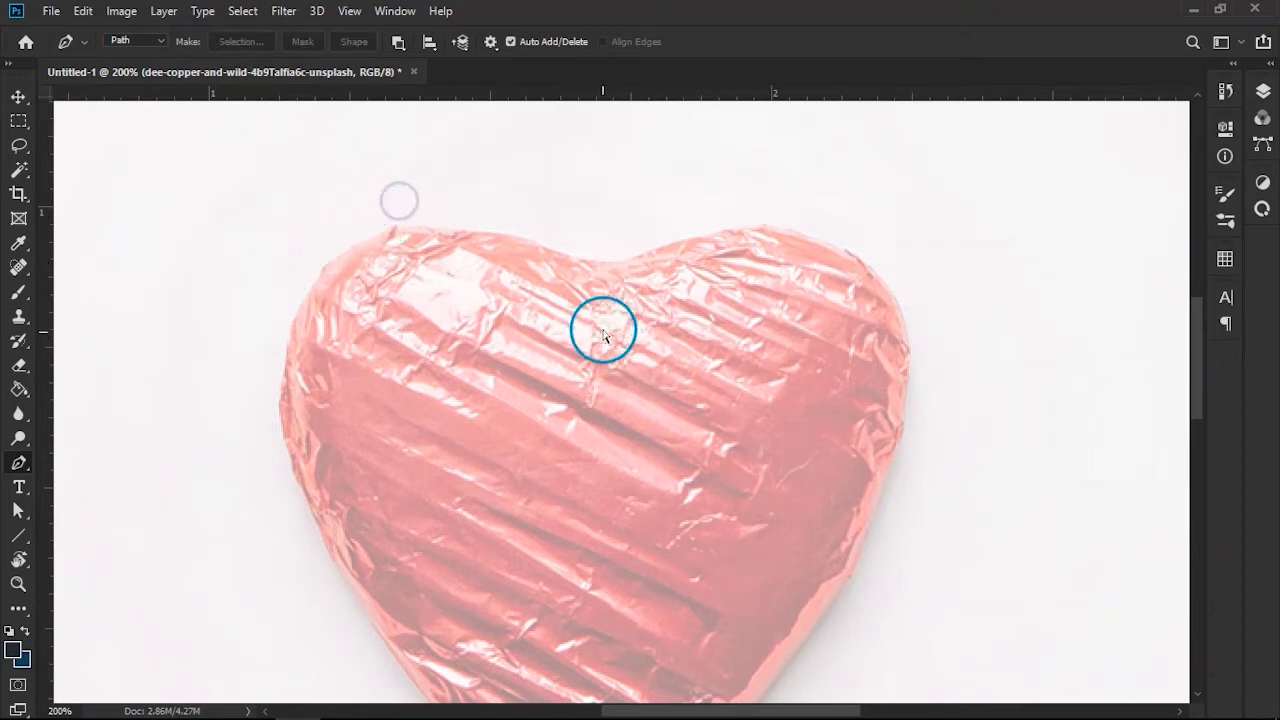
- Start a path at the foil neck's left side, run it straight down the stick's left edge, and curve it across the stick's end
{"action": "left_click_drag", "start_coordinate": [673, 432], "coordinate": [618, 155]}
{"action": "left_click_drag", "start_coordinate": [619, 366], "coordinate": [668, 167]}
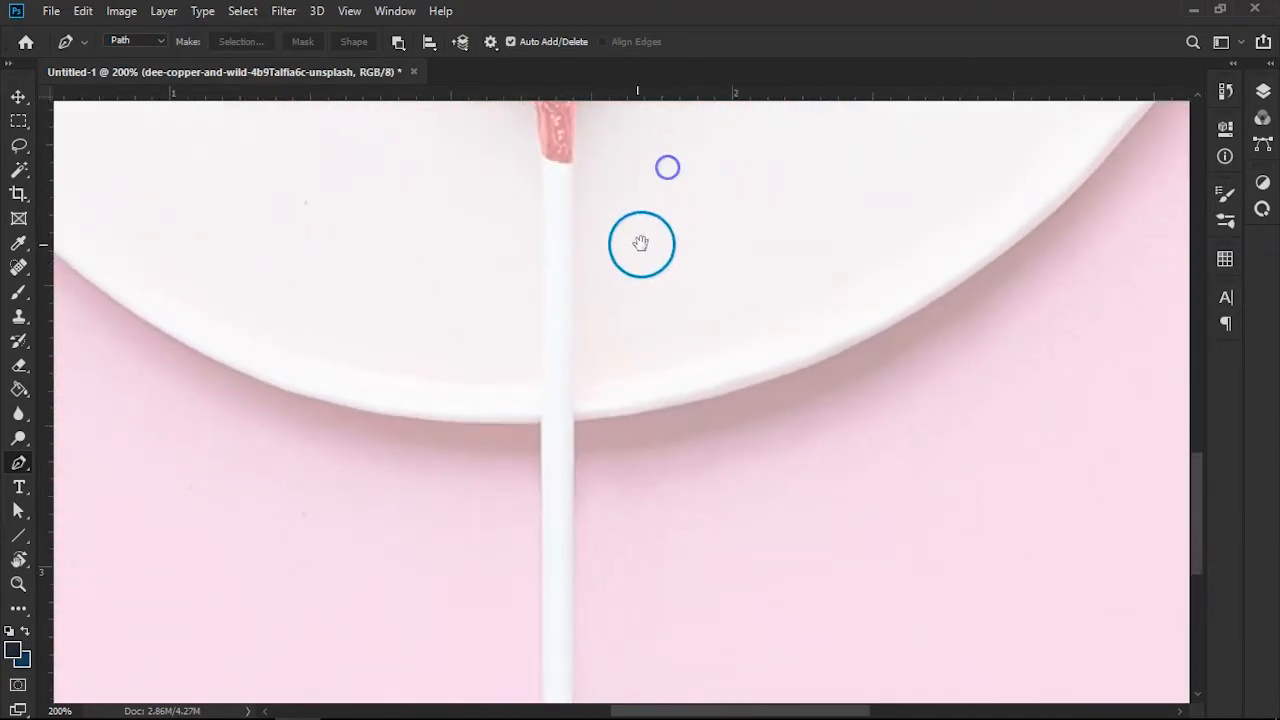
{"action": "left_click_drag", "start_coordinate": [643, 245], "coordinate": [617, 269]}
{"action": "left_click_drag", "start_coordinate": [533, 169], "coordinate": [525, 209]}
{"action": "left_click", "coordinate": [523, 152]}
{"action": "left_click", "coordinate": [545, 207]}
{"action": "left_click_drag", "start_coordinate": [560, 299], "coordinate": [577, 147]}
{"action": "left_click_drag", "start_coordinate": [546, 513], "coordinate": [535, 483]}
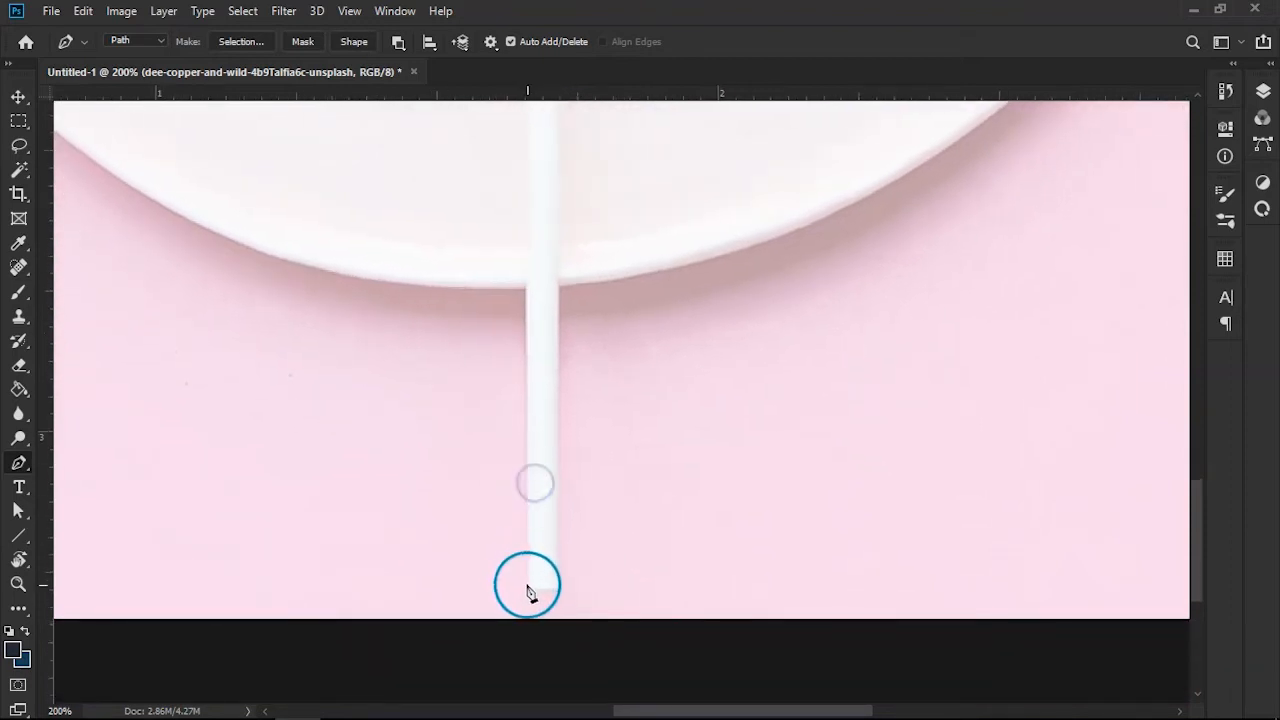
{"action": "left_click", "coordinate": [529, 590]}
{"action": "left_click_drag", "start_coordinate": [574, 580], "coordinate": [528, 553]}
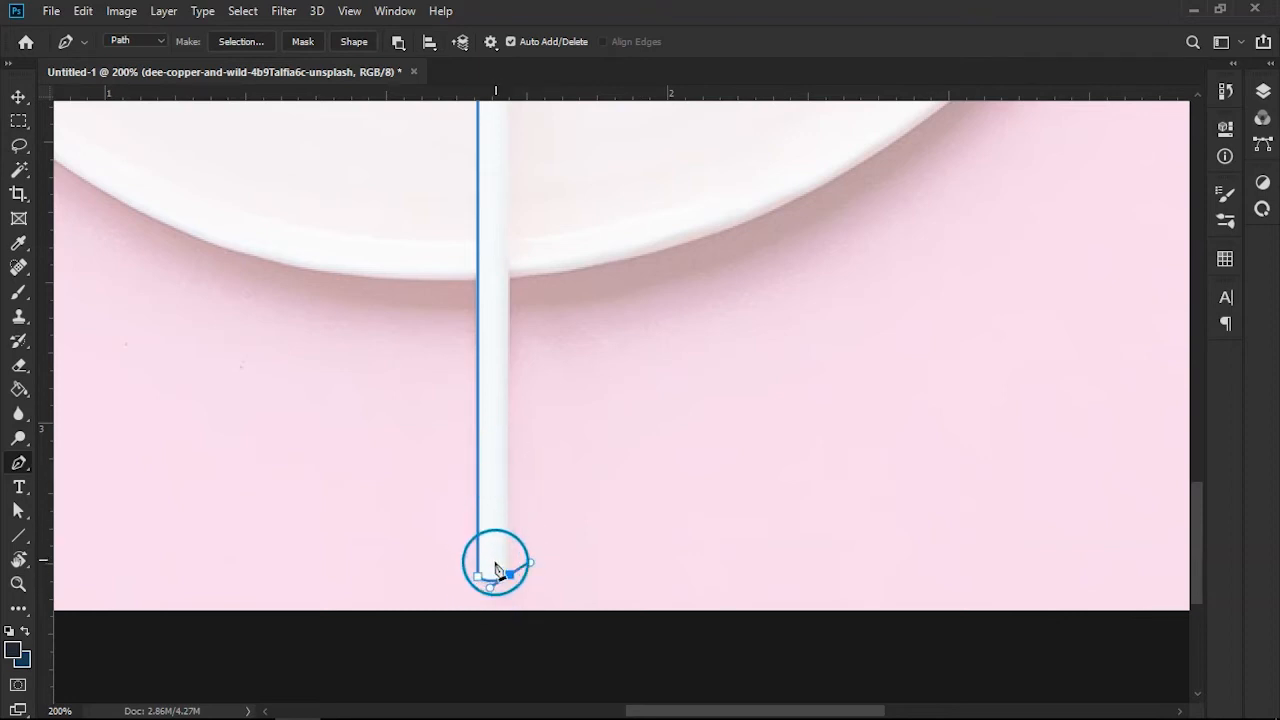
- Try to continue the path from the stick's end up its right edge to the foil neck
{"action": "left_click_drag", "start_coordinate": [553, 383], "coordinate": [566, 649]}
{"action": "left_click_drag", "start_coordinate": [564, 491], "coordinate": [566, 475]}
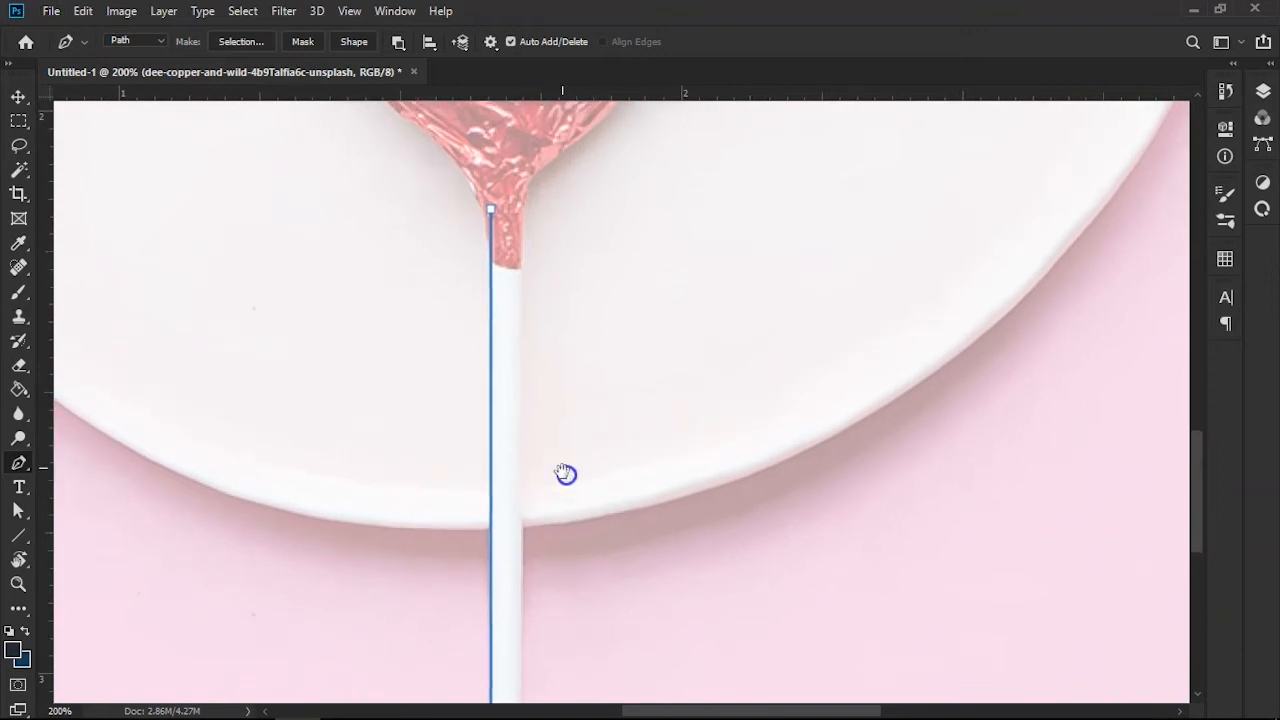
{"action": "left_click", "coordinate": [523, 214]}
{"action": "left_click_drag", "start_coordinate": [604, 655], "coordinate": [663, 338]}
{"action": "left_click_drag", "start_coordinate": [636, 513], "coordinate": [643, 397]}
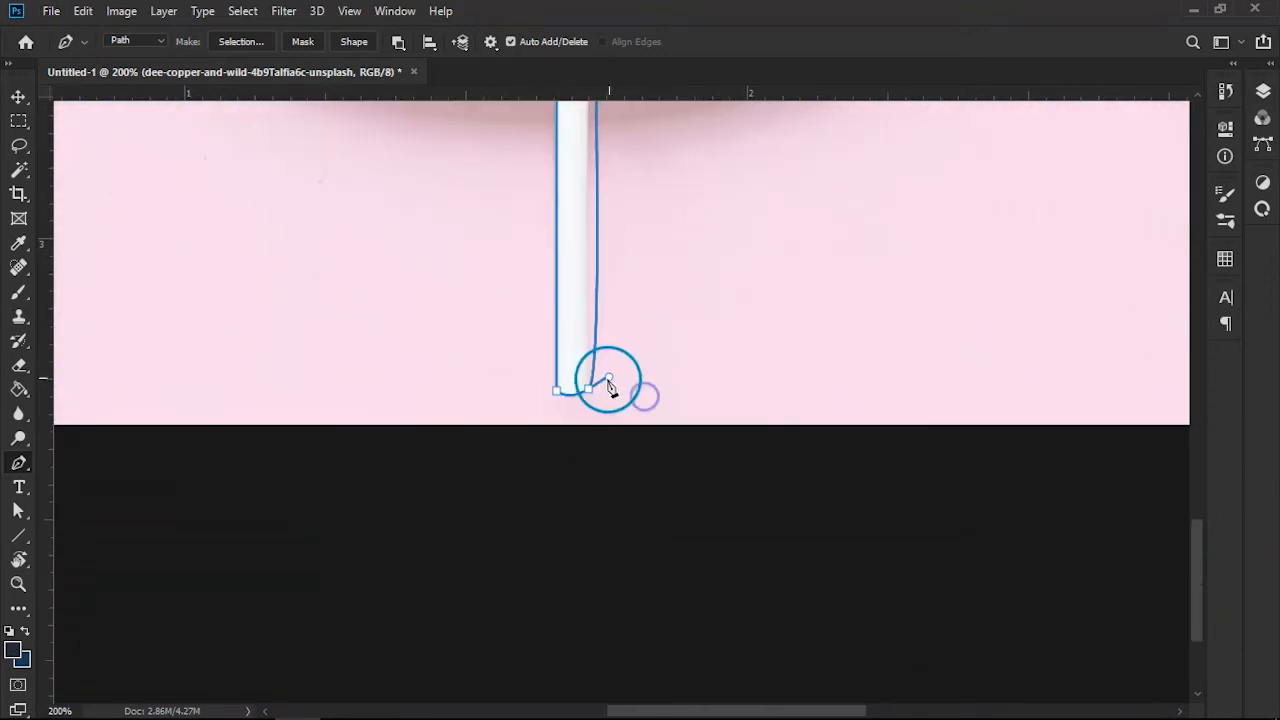
{"action": "left_click_drag", "start_coordinate": [622, 324], "coordinate": [629, 420]}
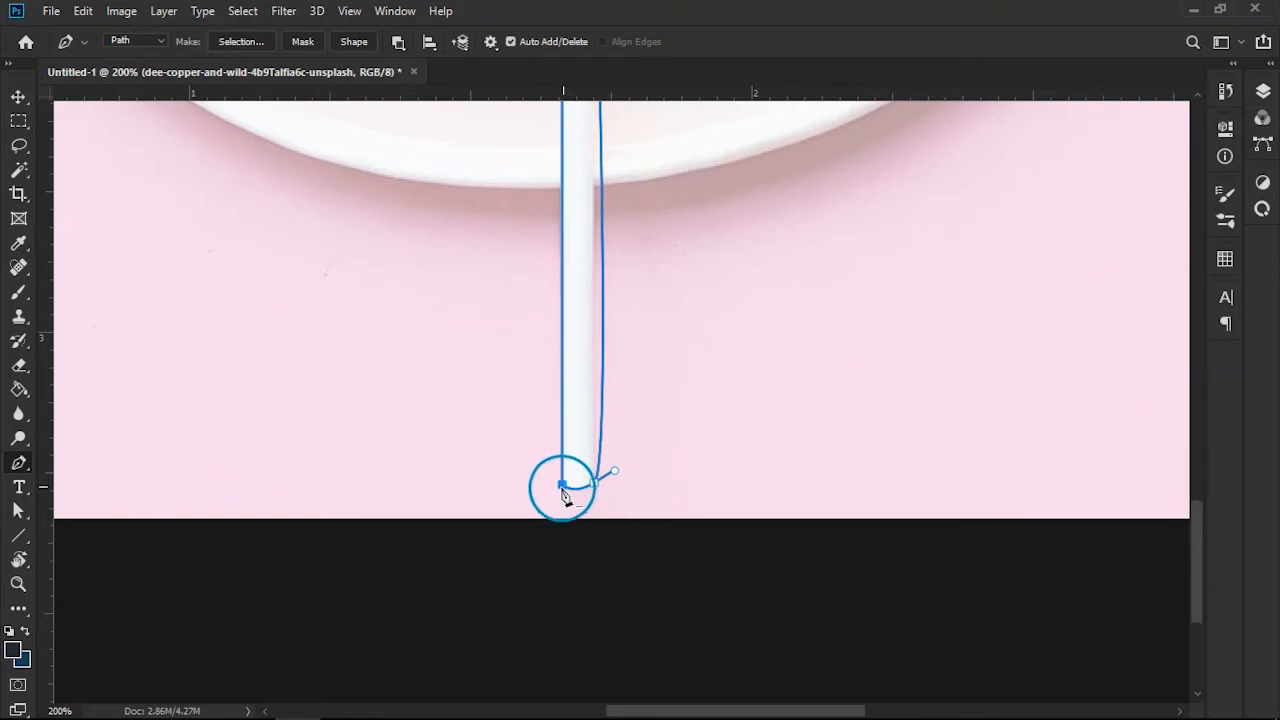
{"action": "mouse_move", "coordinate": [651, 338]}
{"action": "left_mouse_down"}
{"action": "mouse_move", "coordinate": [637, 529]}
{"action": "mouse_move", "coordinate": [671, 547]}
{"action": "left_mouse_up"}
{"action": "left_click_drag", "start_coordinate": [653, 370], "coordinate": [736, 521]}
{"action": "left_click_drag", "start_coordinate": [715, 410], "coordinate": [632, 565]}
{"action": "mouse_move", "coordinate": [677, 382]}
{"action": "left_mouse_down"}
{"action": "mouse_move", "coordinate": [677, 397]}
{"action": "mouse_move", "coordinate": [702, 375]}
{"action": "mouse_move", "coordinate": [706, 318]}
{"action": "left_mouse_up"}
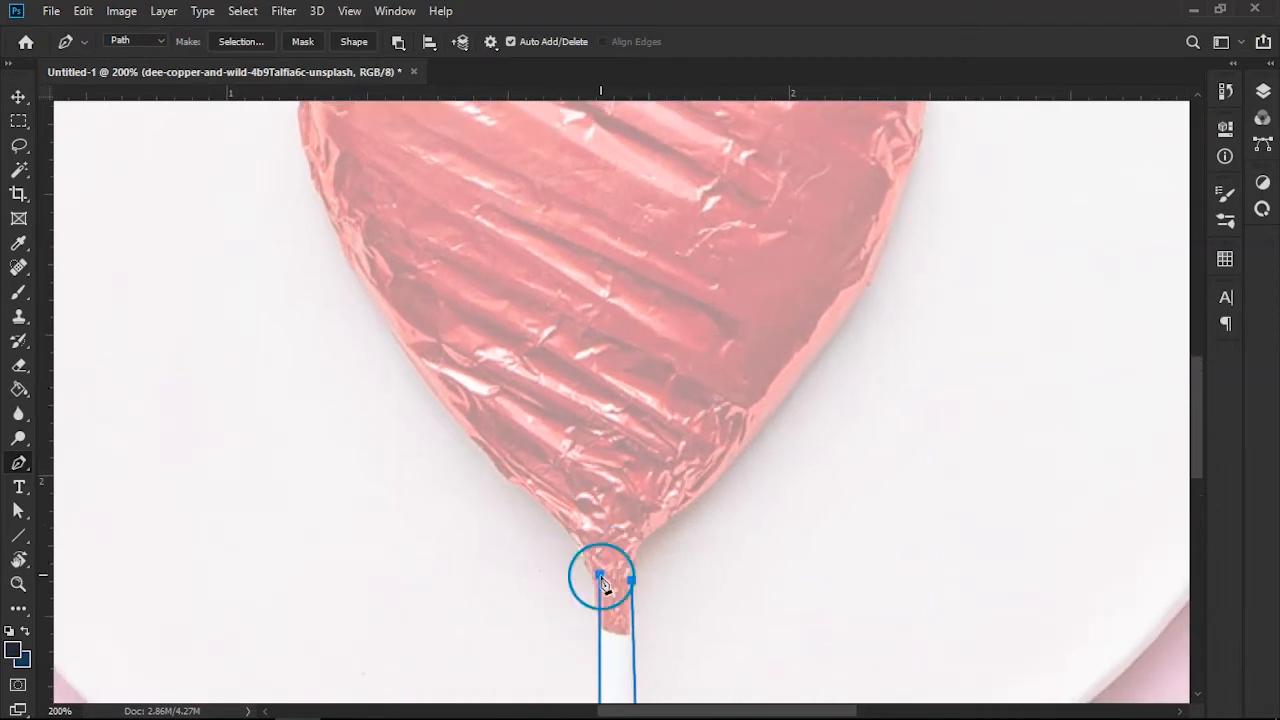
{"action": "left_click_drag", "start_coordinate": [731, 391], "coordinate": [743, 334]}
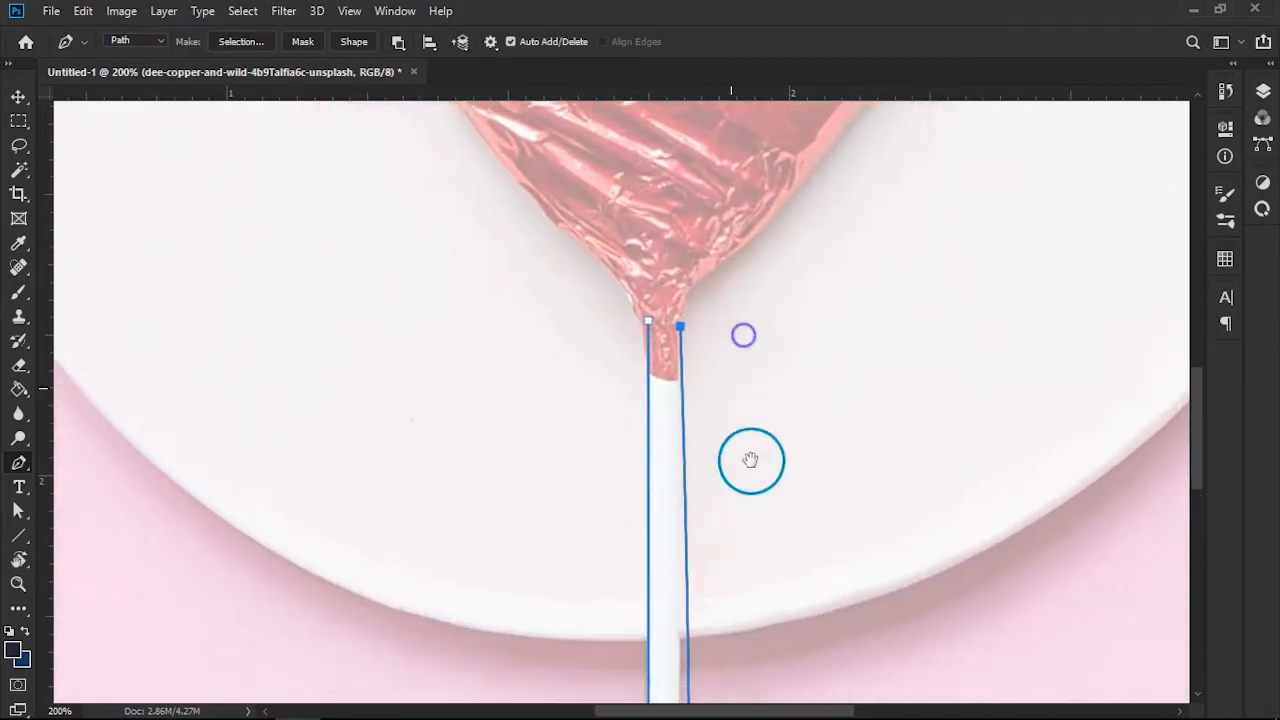
{"action": "left_click_drag", "start_coordinate": [760, 515], "coordinate": [732, 265]}
{"action": "left_click_drag", "start_coordinate": [747, 427], "coordinate": [726, 370]}
- Undo the right-edge segment and remove the outgoing handle from the anchor at the stick's lower-right corner
{"action": "left_click", "coordinate": [627, 601]}
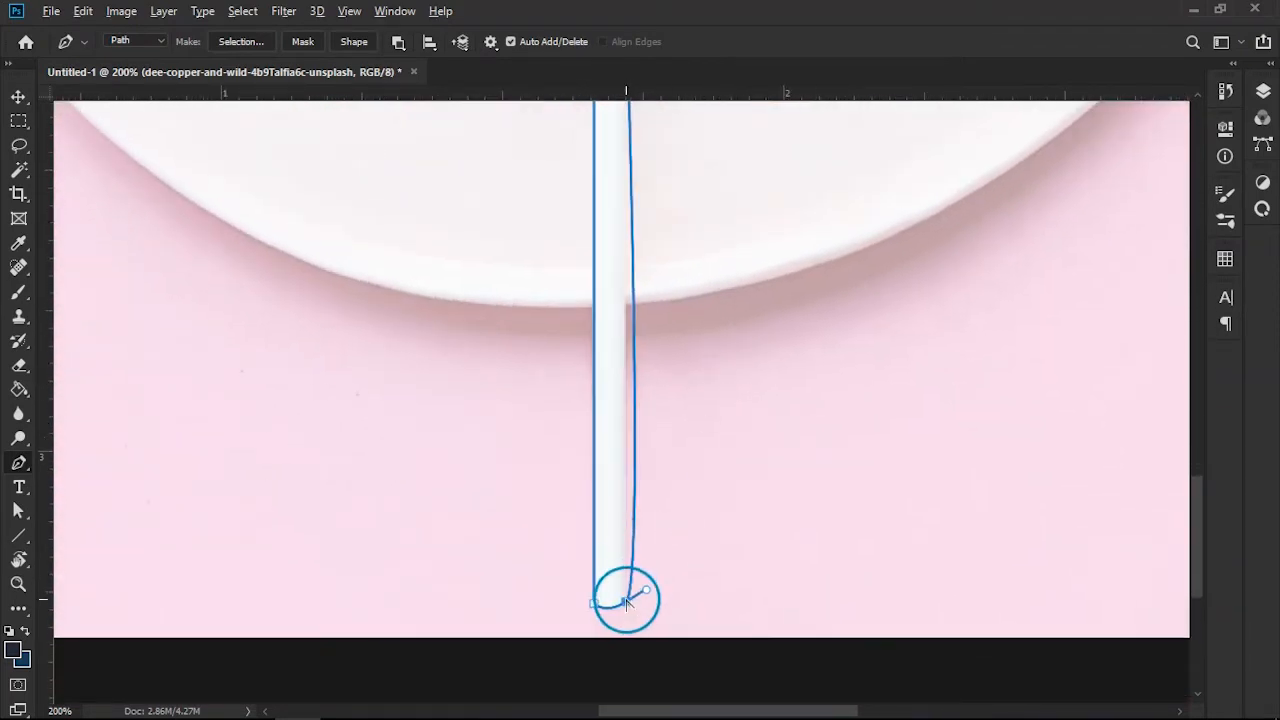
{"action": "key", "text": "ctrl+z"}
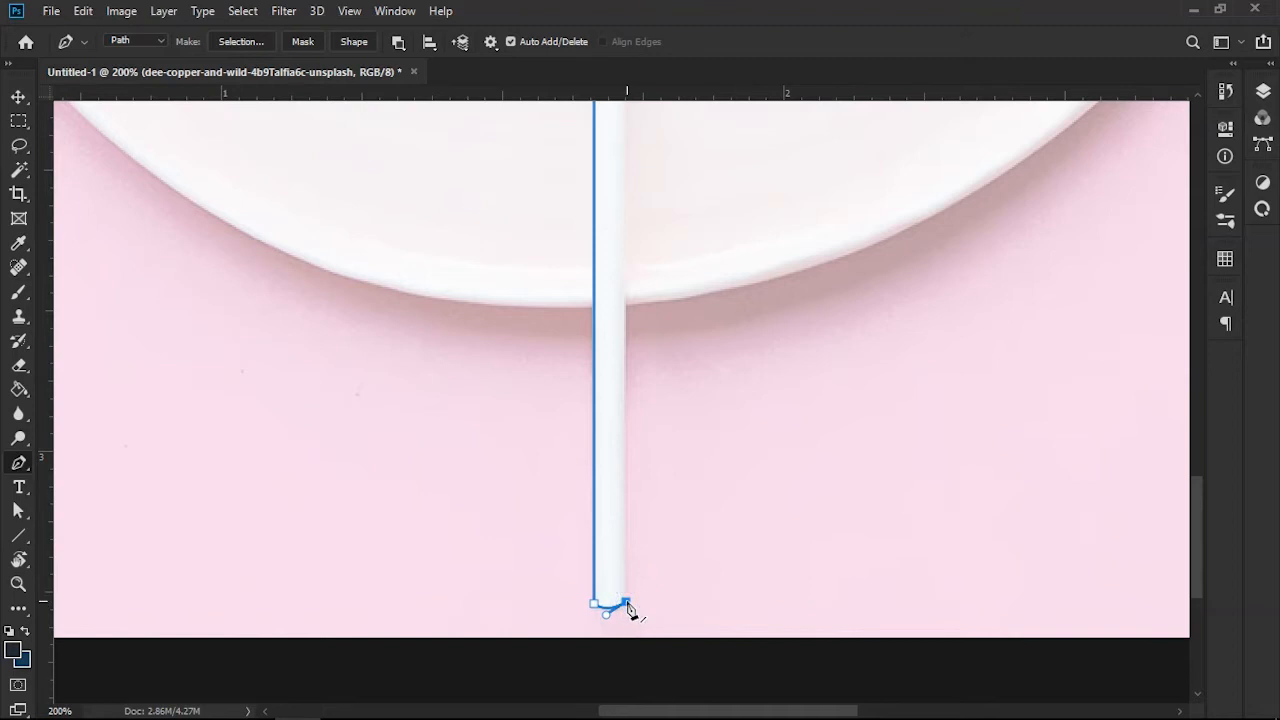
- Nudge the foil neck's left anchor slightly outward and run a straight segment up the stick's right edge to the opposite side of the neck
{"action": "left_click_drag", "start_coordinate": [660, 291], "coordinate": [652, 494]}
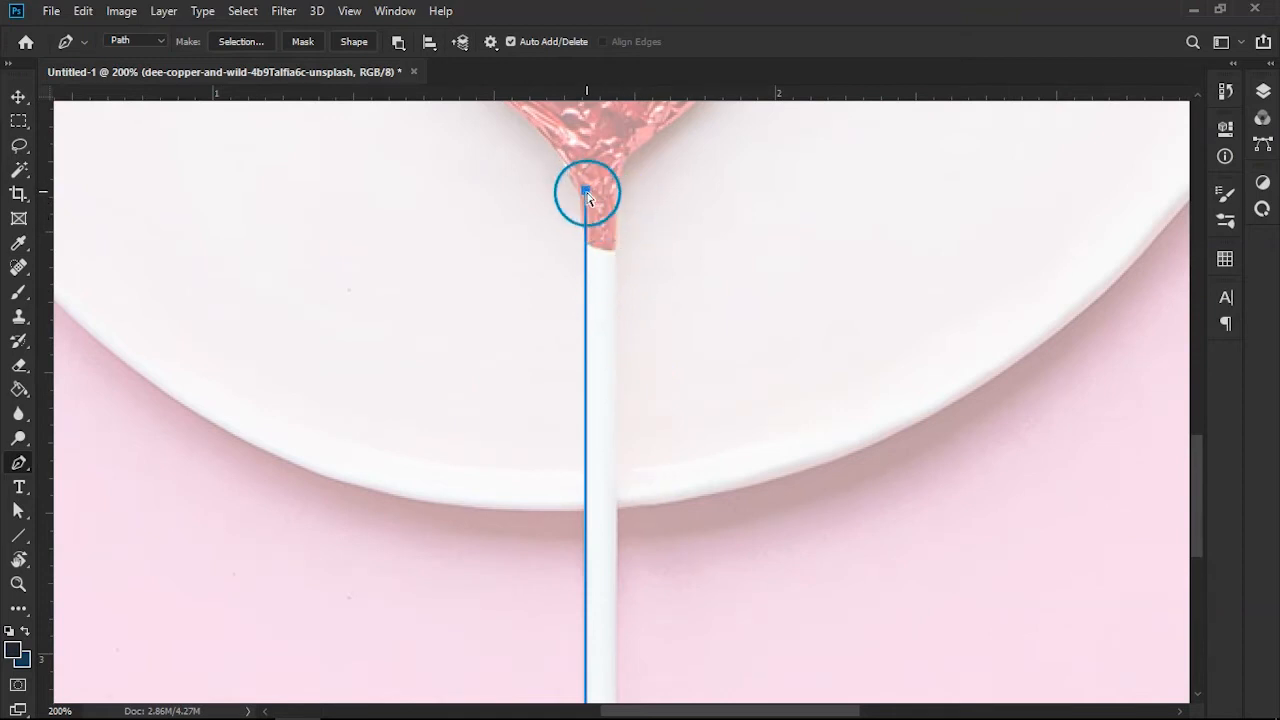
{"action": "left_click_drag", "start_coordinate": [585, 191], "coordinate": [583, 192]}
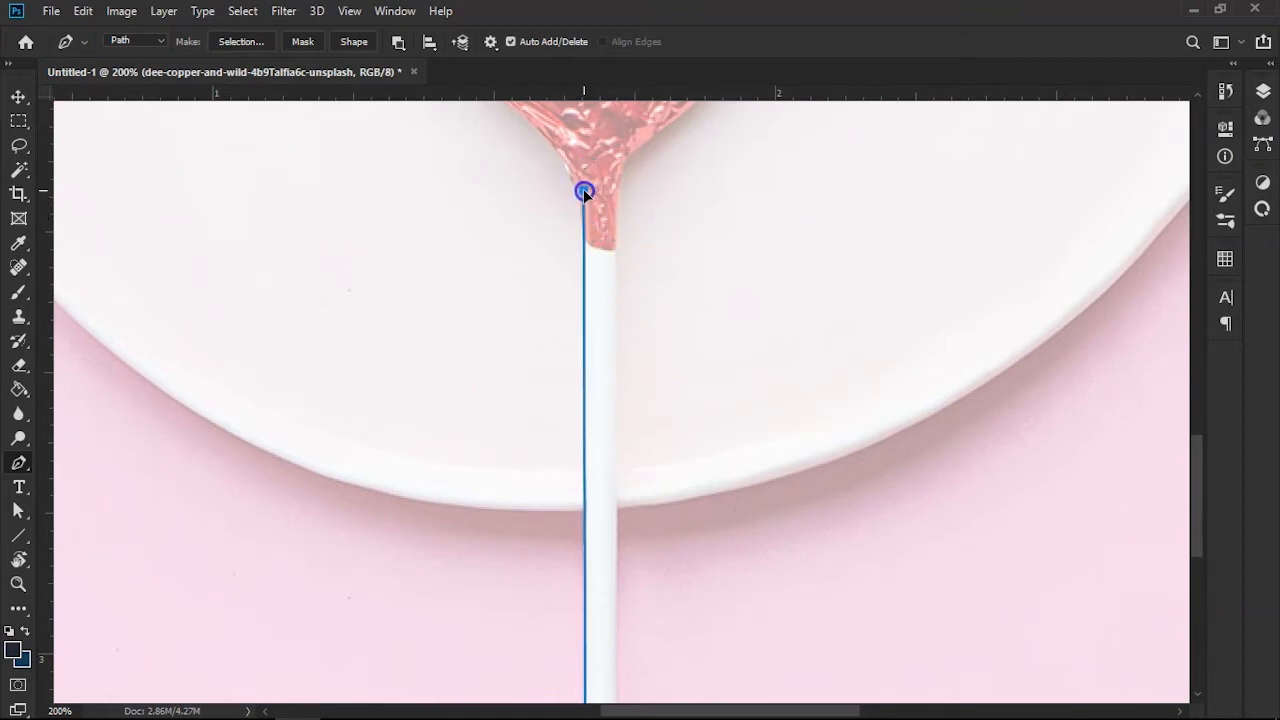
{"action": "left_click_drag", "start_coordinate": [674, 223], "coordinate": [651, 154]}
{"action": "left_click", "coordinate": [609, 234]}
- Pull a direction handle straight up from the path anchor on the right side of the foil neck
{"action": "left_click_drag", "start_coordinate": [691, 282], "coordinate": [648, 457]}
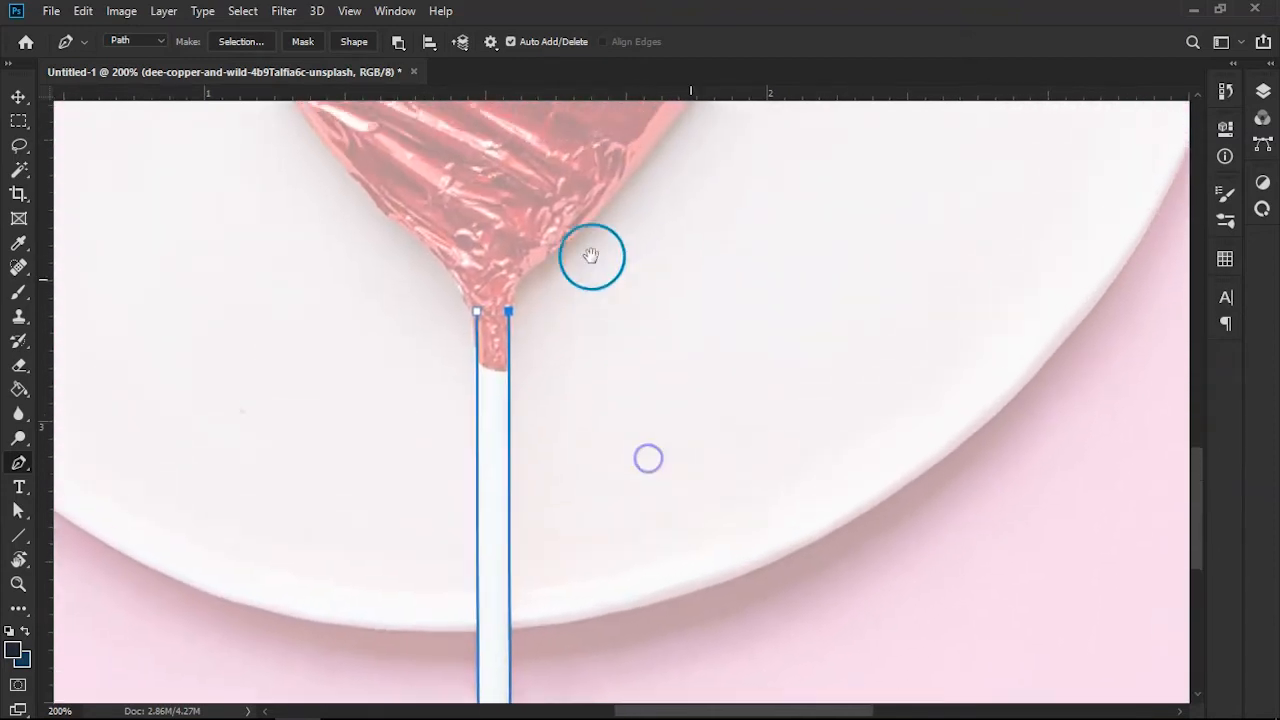
{"action": "left_click_drag", "start_coordinate": [590, 258], "coordinate": [594, 118]}
{"action": "mouse_move", "coordinate": [607, 323]}
{"action": "left_mouse_down"}
{"action": "mouse_move", "coordinate": [606, 234]}
{"action": "mouse_move", "coordinate": [608, 322]}
{"action": "left_mouse_up"}
{"action": "left_click_drag", "start_coordinate": [609, 278], "coordinate": [544, 421]}
{"action": "left_click", "coordinate": [434, 507]}
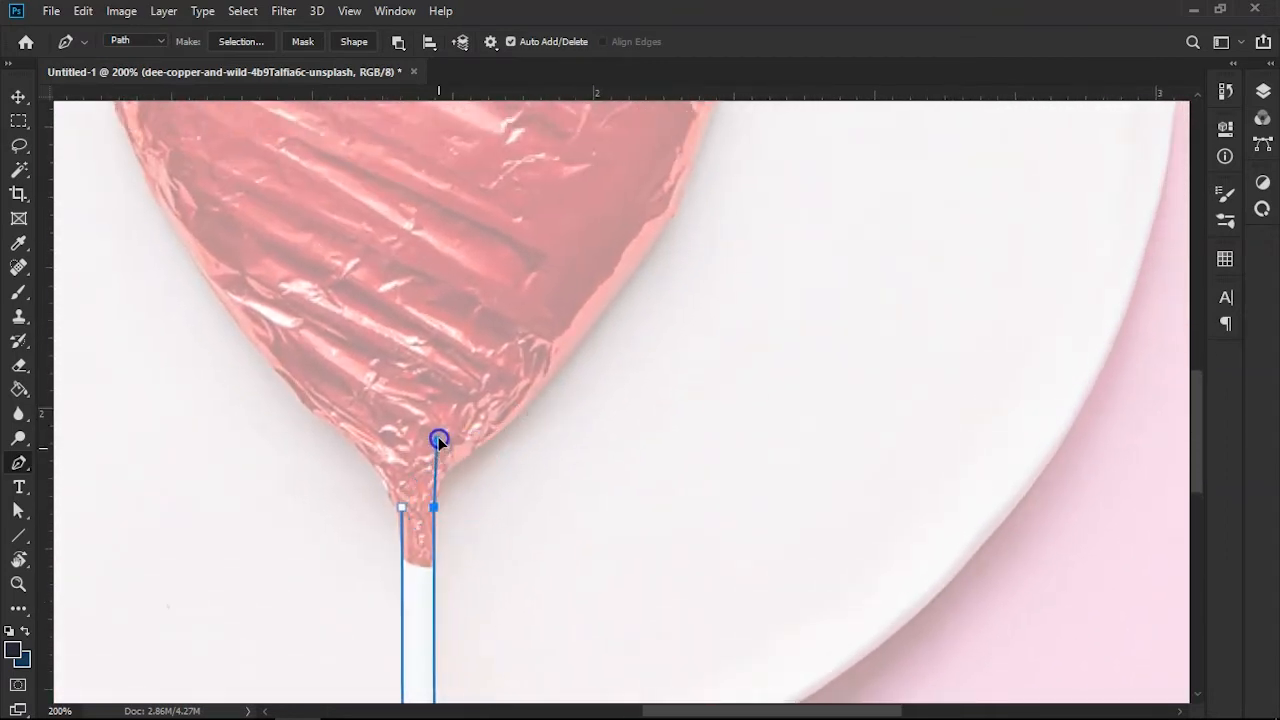
{"action": "left_click_drag", "start_coordinate": [438, 440], "coordinate": [434, 433]}
{"action": "left_click", "coordinate": [540, 388]}
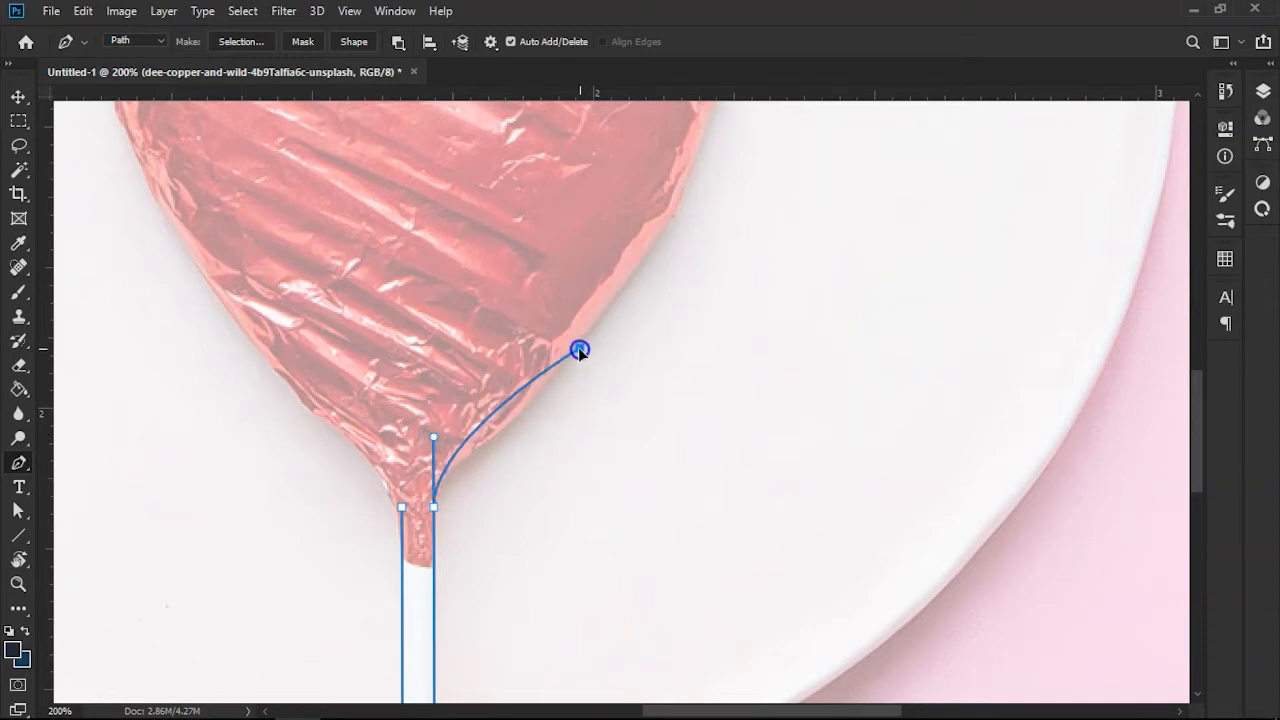
{"action": "left_click_drag", "start_coordinate": [636, 243], "coordinate": [593, 476]}
{"action": "key", "text": "ctrl+z"}
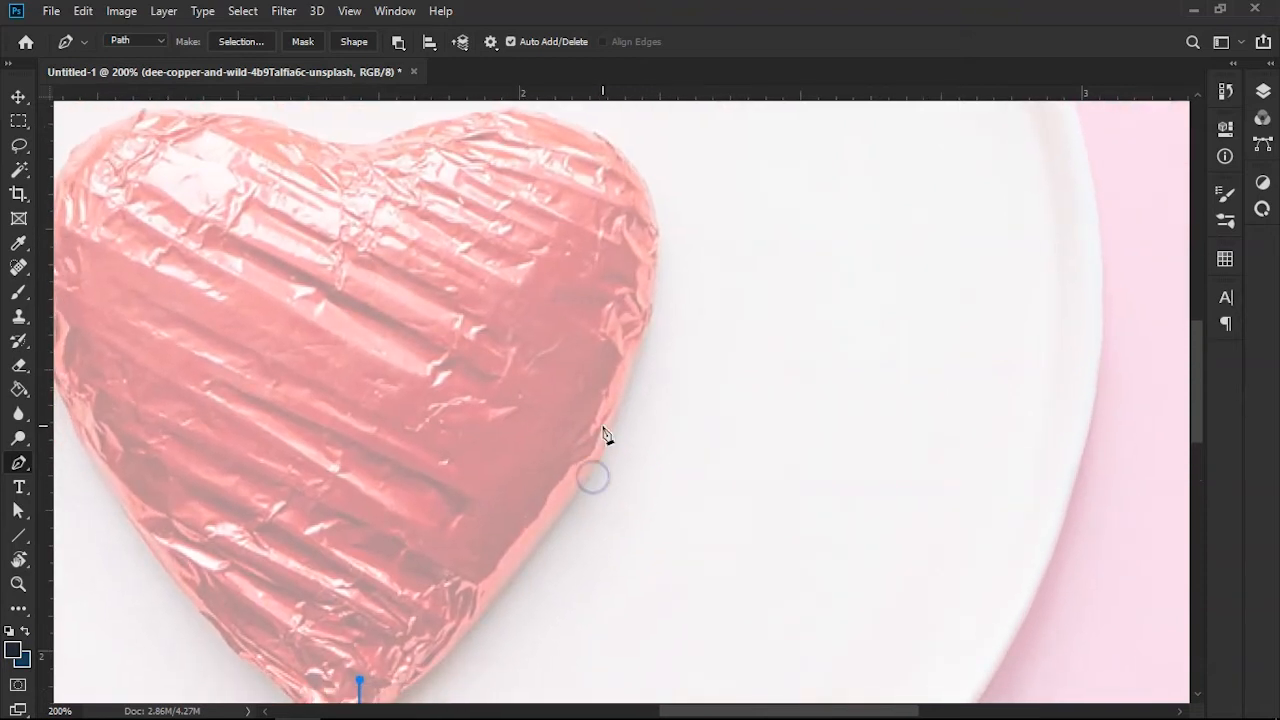
- Curve the path from the foil neck along the heart's lower right side to a smooth anchor at its widest point
{"action": "key", "text": "ctrl+minus"}
{"action": "left_click_drag", "start_coordinate": [668, 291], "coordinate": [616, 195]}
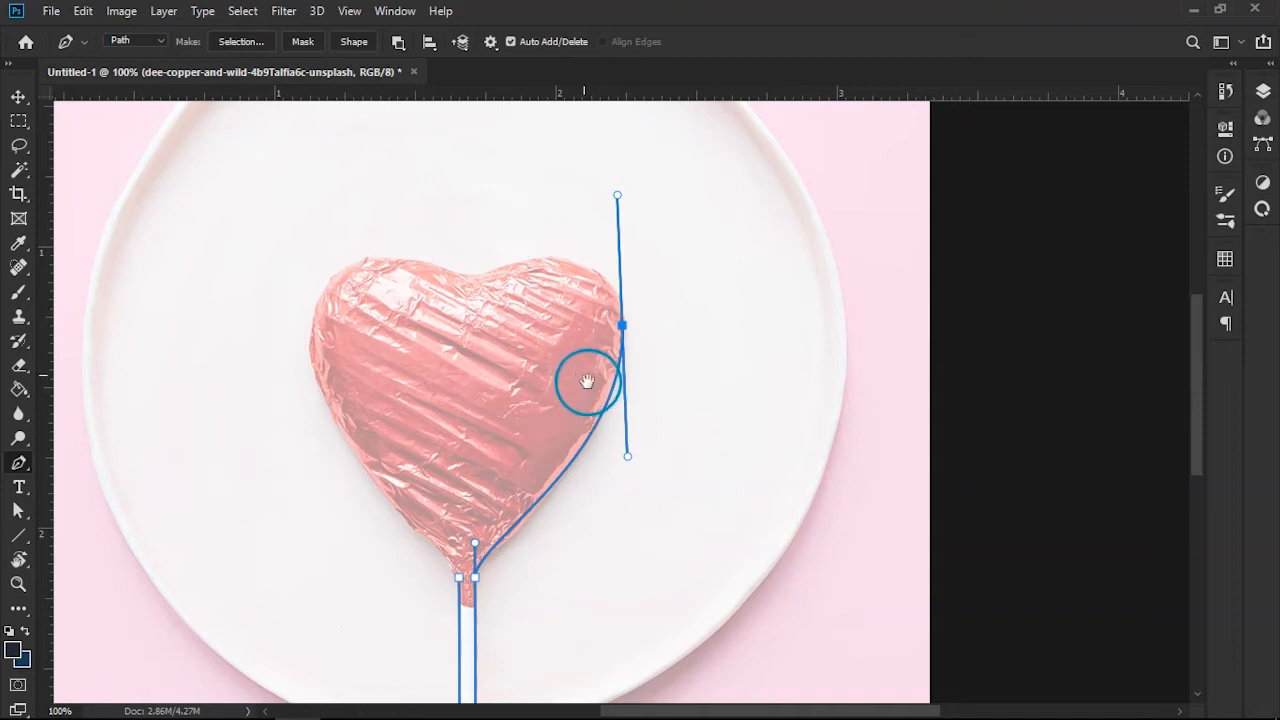
- Add a smooth anchor with a short handle pointing left at the peak of the heart's right lobe
{"action": "left_click_drag", "start_coordinate": [587, 381], "coordinate": [617, 270]}
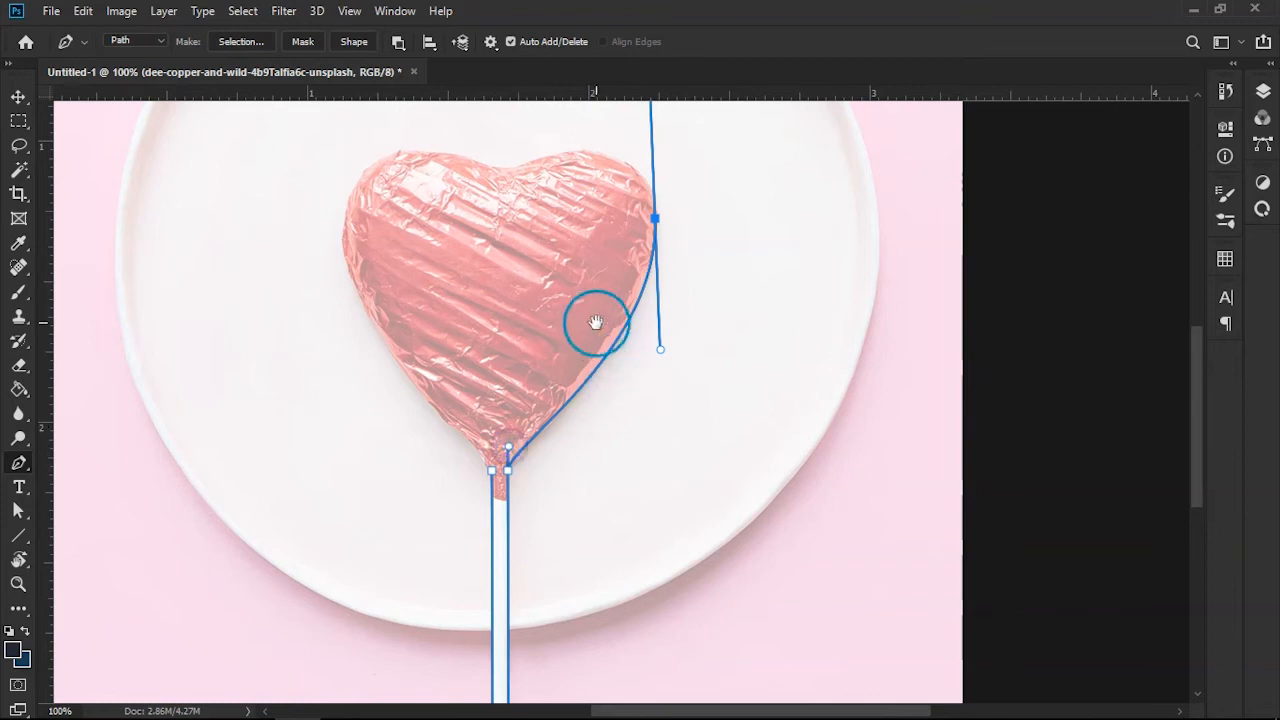
{"action": "left_click_drag", "start_coordinate": [597, 325], "coordinate": [718, 542]}
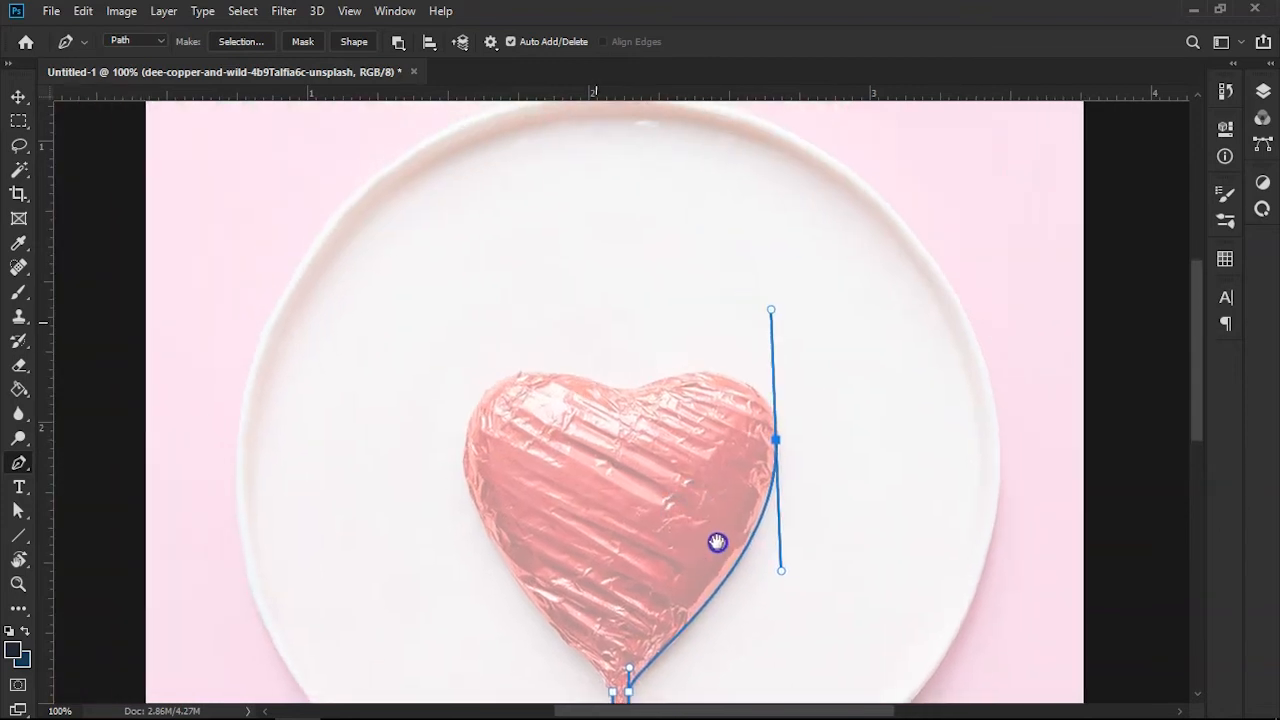
{"action": "left_click", "coordinate": [711, 373]}
{"action": "left_click_drag", "start_coordinate": [713, 373], "coordinate": [683, 371]}
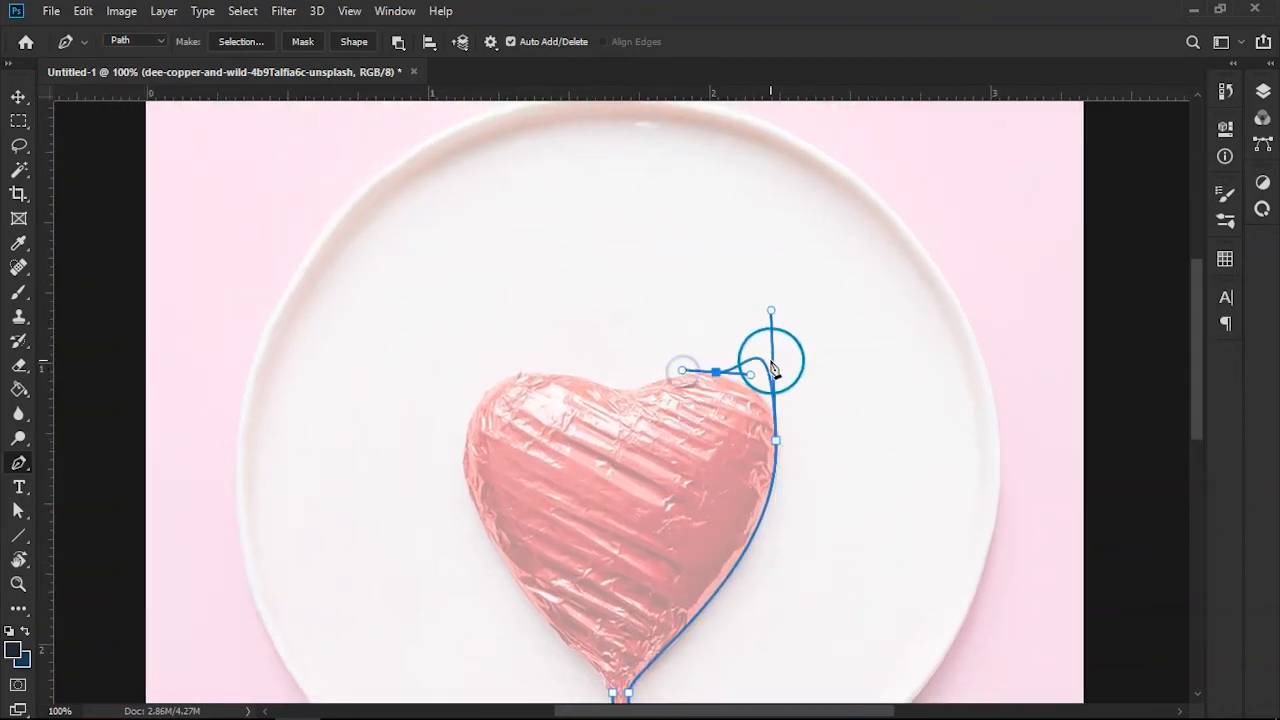
- Shorten the upper handle of the heart's widest right anchor to fit the lobe, and add a smooth anchor at the dip between the lobes
{"action": "key", "text": "ctrl+z"}
{"action": "left_click_drag", "start_coordinate": [771, 312], "coordinate": [777, 398]}
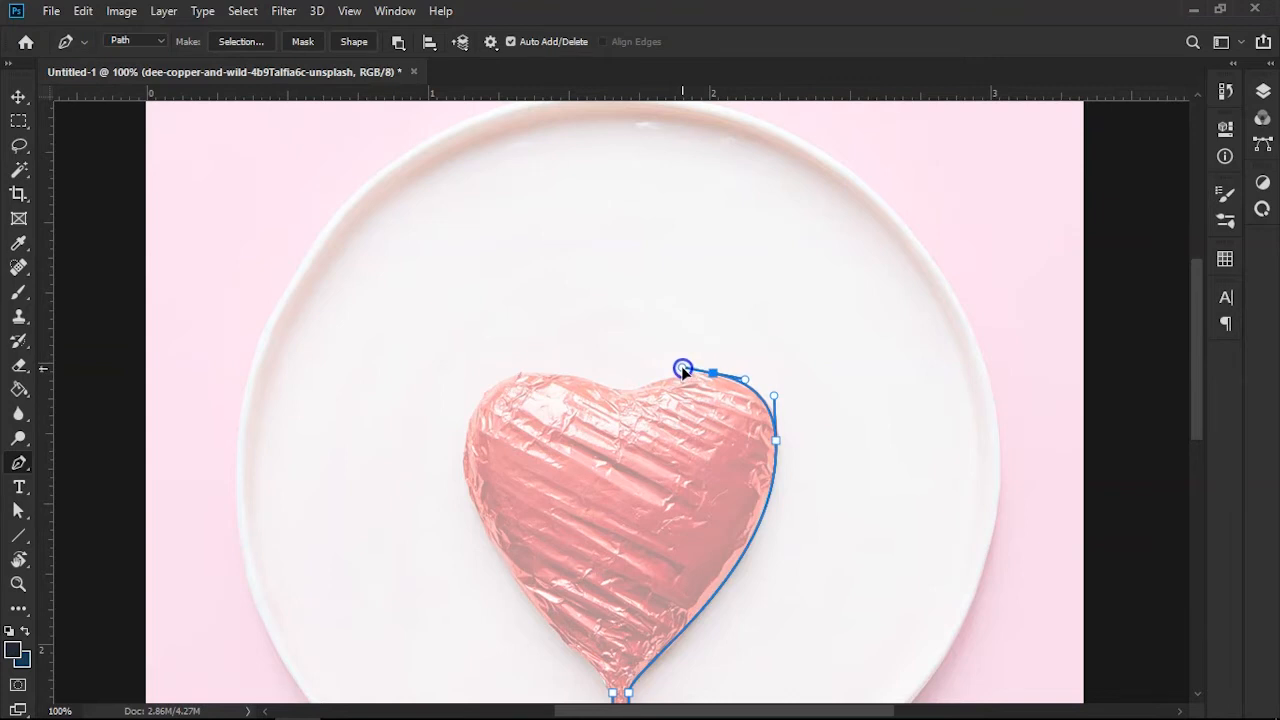
{"action": "left_click_drag", "start_coordinate": [679, 368], "coordinate": [594, 390]}
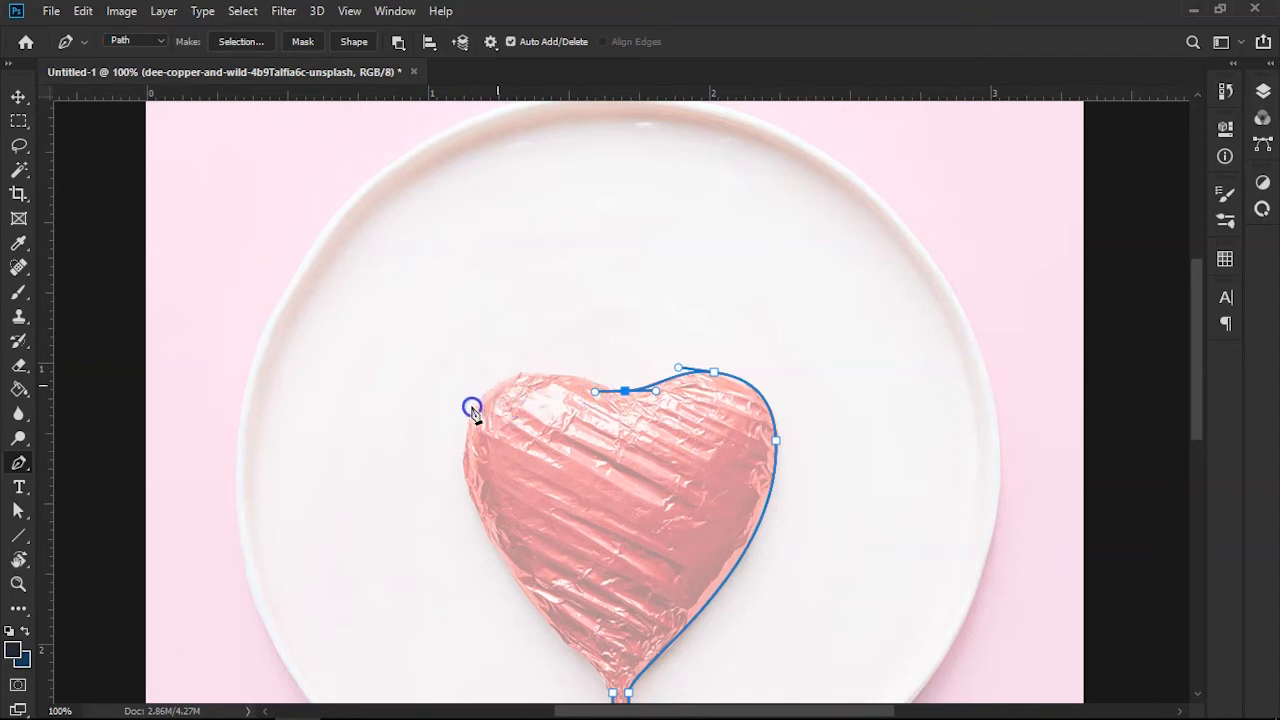
- Add a smooth anchor on the upper outside of the heart's left lobe and close the path at the foil neck's left anchor
{"action": "left_click_drag", "start_coordinate": [446, 424], "coordinate": [439, 440]}
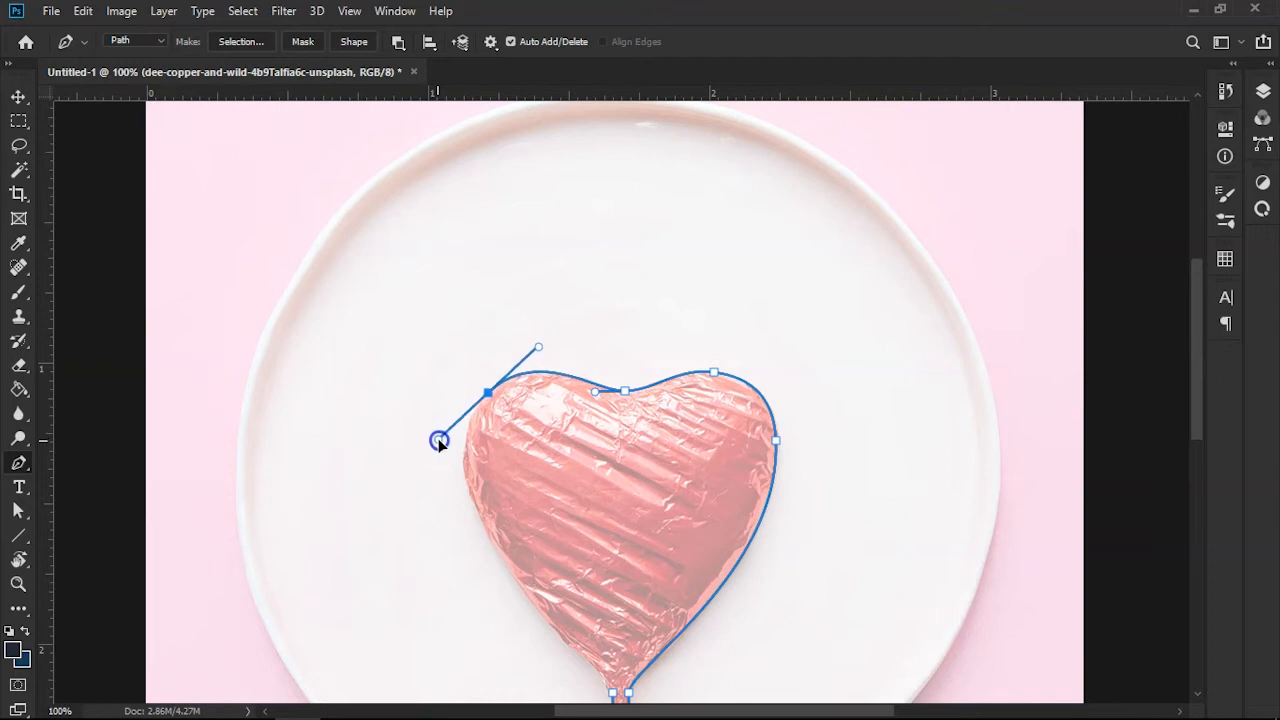
{"action": "left_click_drag", "start_coordinate": [553, 395], "coordinate": [563, 254]}
{"action": "left_click_drag", "start_coordinate": [626, 352], "coordinate": [555, 299]}
{"action": "left_click", "coordinate": [551, 498]}
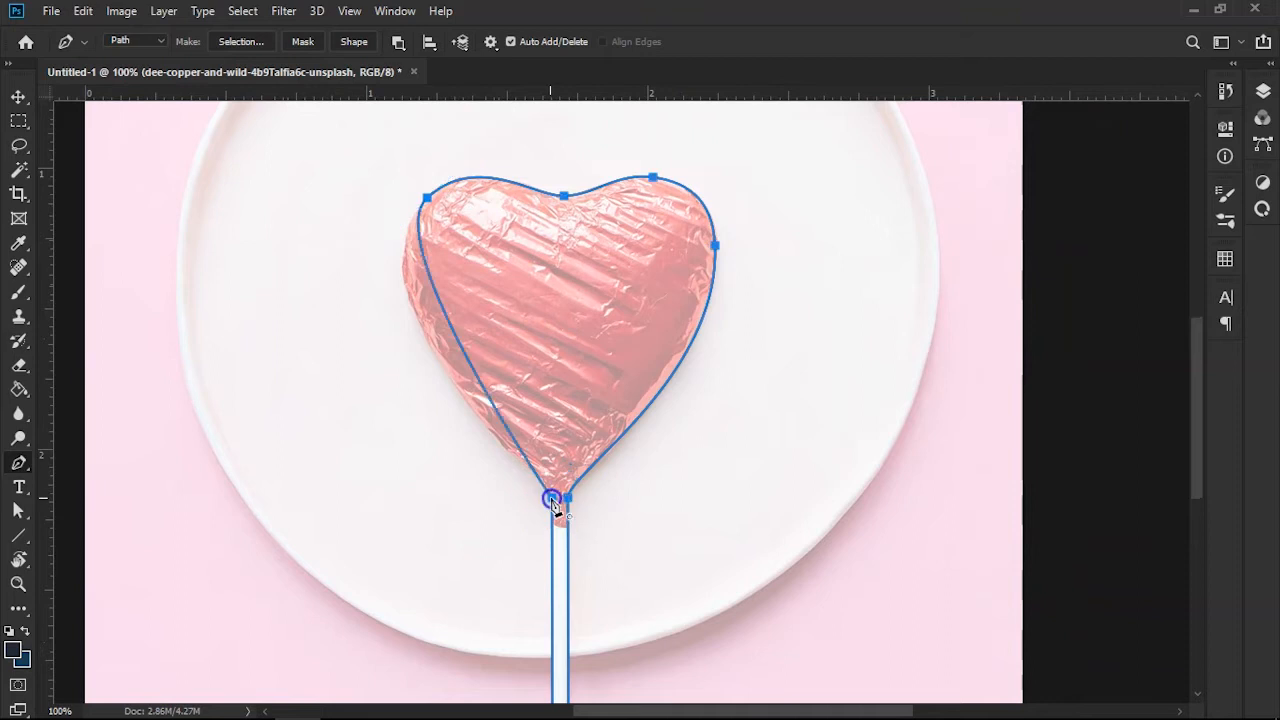
{"action": "left_click_drag", "start_coordinate": [551, 498], "coordinate": [686, 583]}
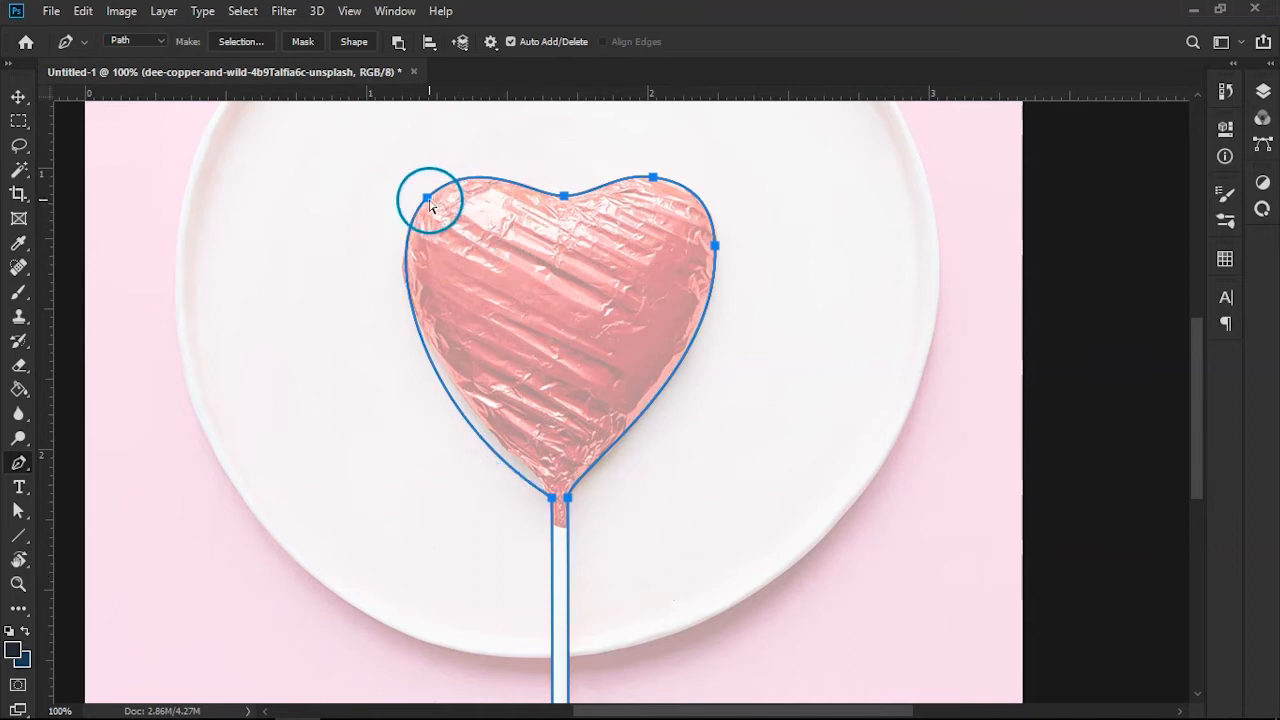
- Adjust the handles of the left-lobe anchor and the foil neck's left anchor so the closing segment follows the heart's lower left edge
{"action": "mouse_move", "coordinate": [377, 243]}
{"action": "left_mouse_down"}
{"action": "mouse_move", "coordinate": [374, 281]}
{"action": "mouse_move", "coordinate": [372, 254]}
{"action": "left_mouse_up"}
{"action": "left_click", "coordinate": [551, 495]}
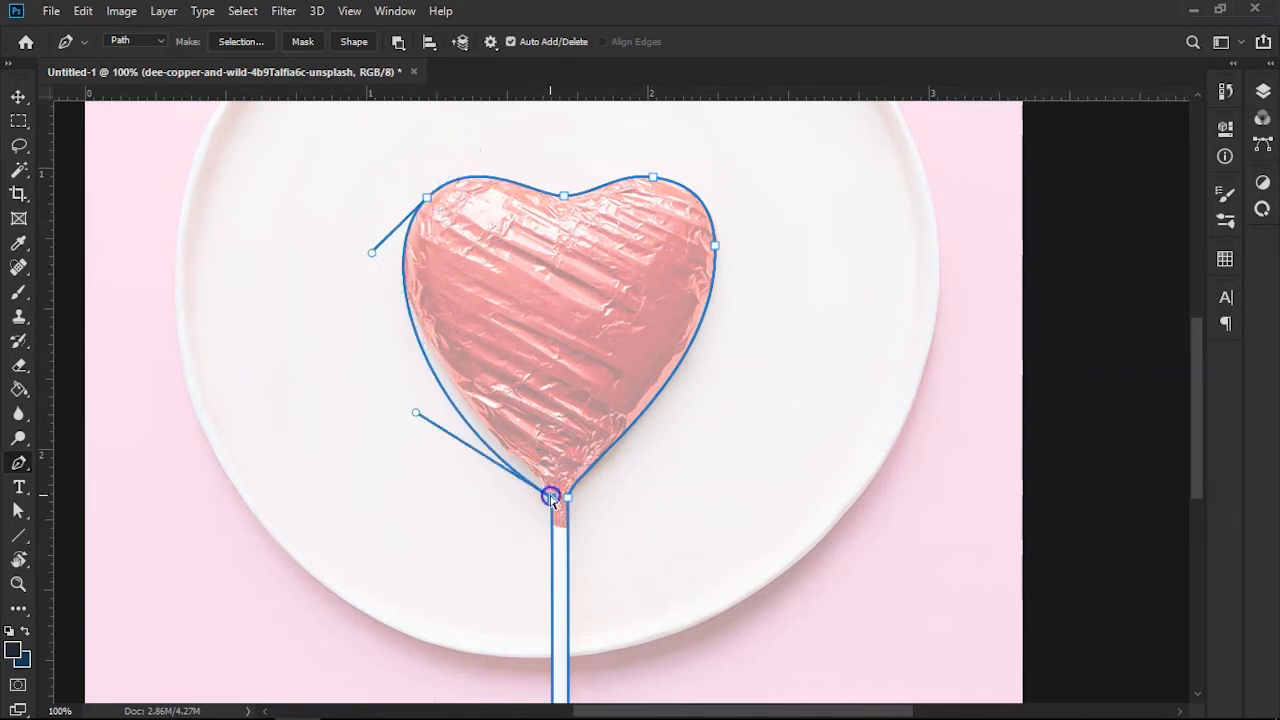
{"action": "left_click_drag", "start_coordinate": [453, 445], "coordinate": [495, 419]}
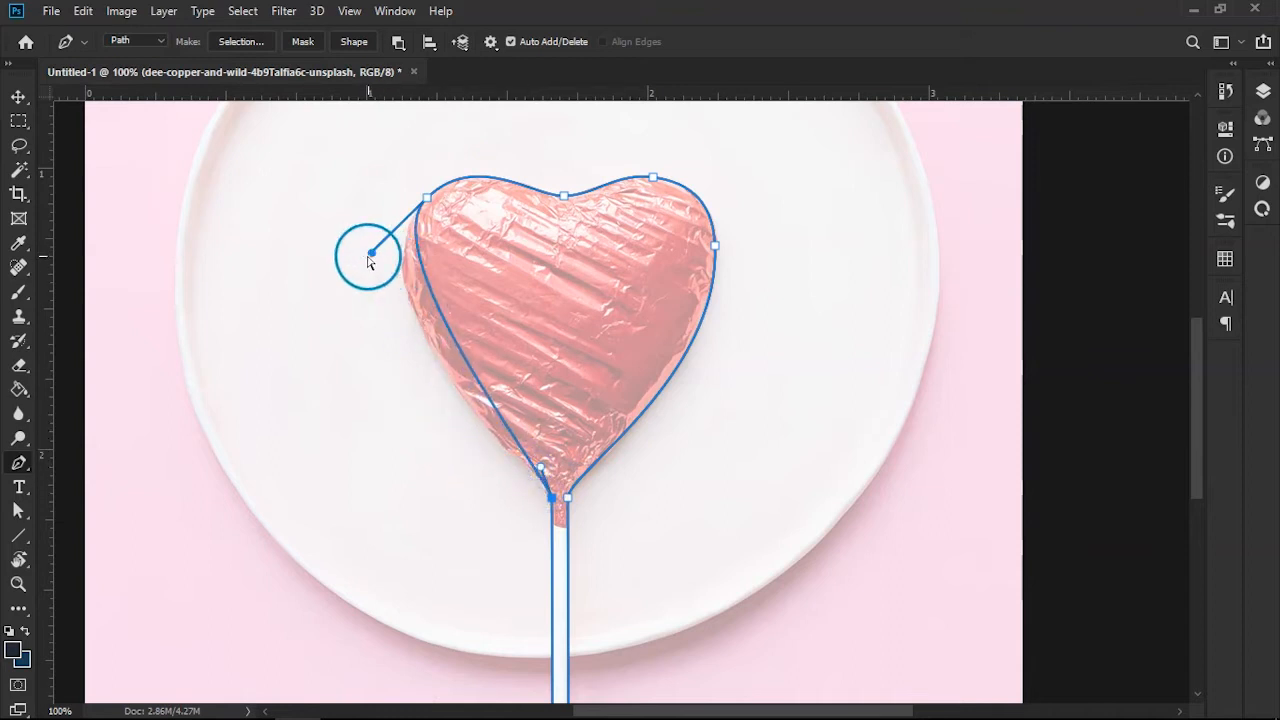
{"action": "left_click_drag", "start_coordinate": [372, 252], "coordinate": [336, 307]}
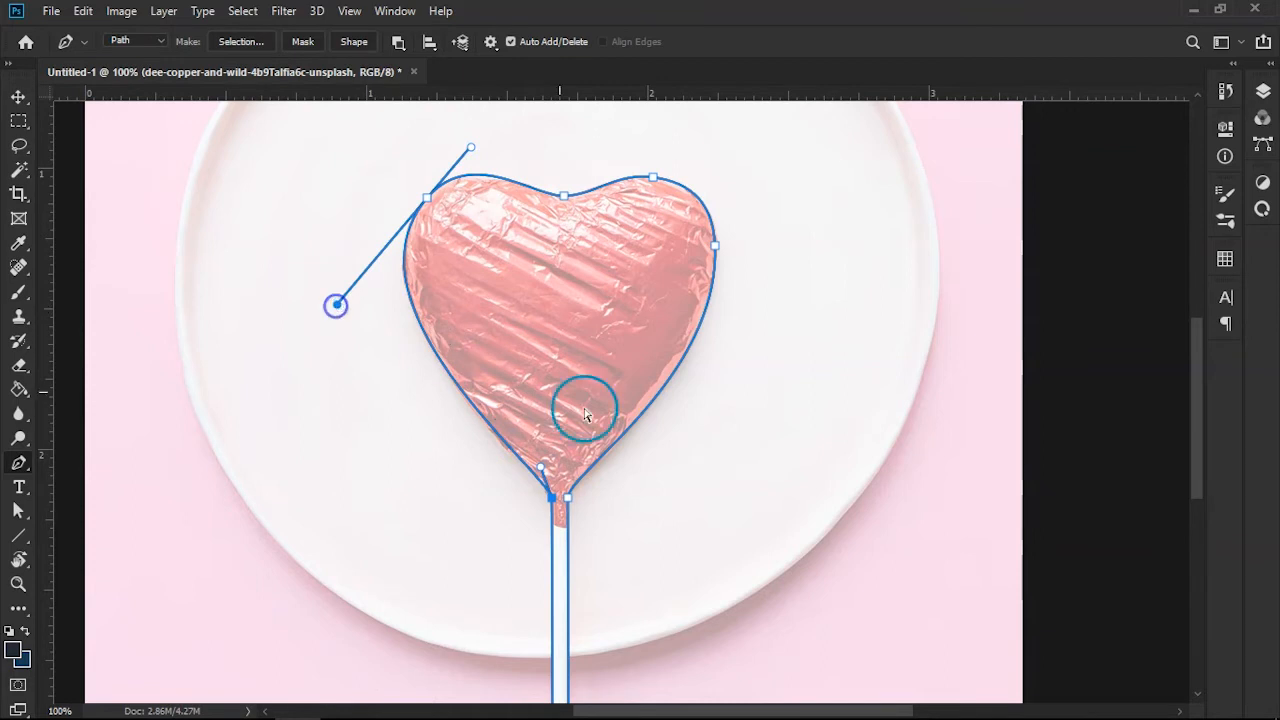
{"action": "left_click_drag", "start_coordinate": [541, 467], "coordinate": [550, 466]}
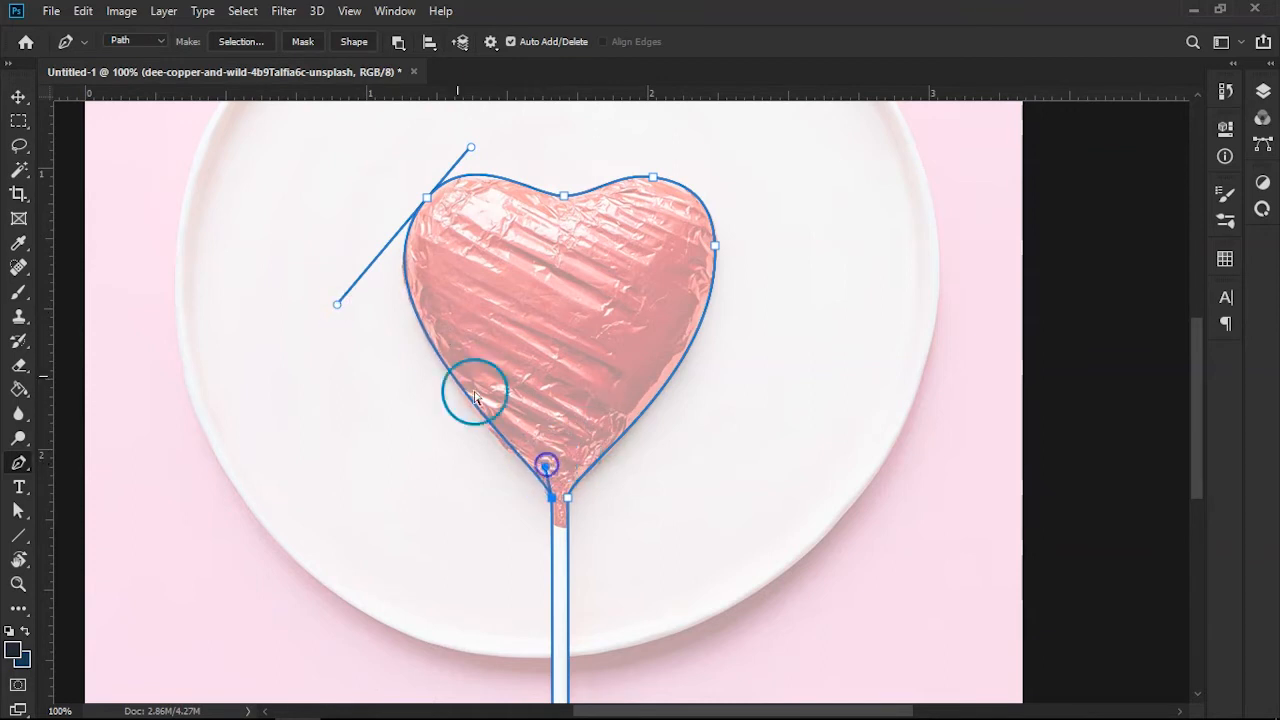
{"action": "left_click_drag", "start_coordinate": [337, 303], "coordinate": [337, 325]}
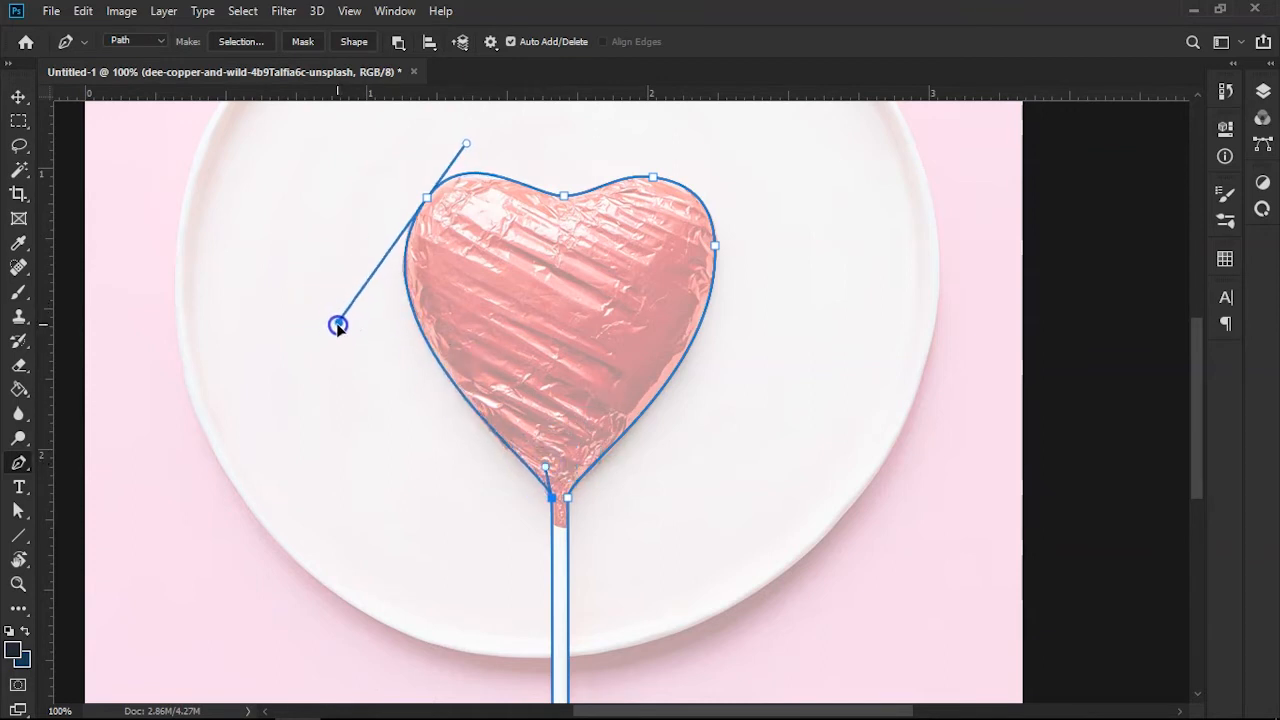
- Refine the upper handle of the left-lobe anchor so the curve follows the top of the heart's left lobe
{"action": "left_click_drag", "start_coordinate": [529, 266], "coordinate": [491, 346]}
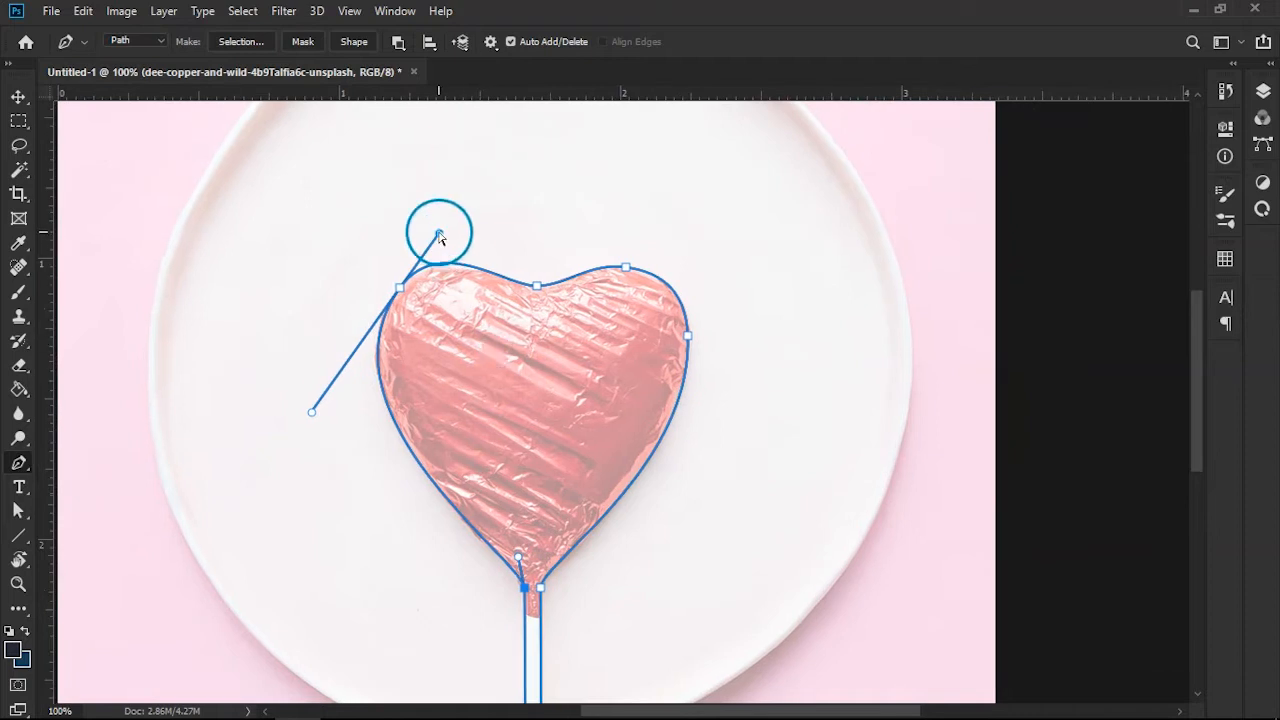
{"action": "left_click_drag", "start_coordinate": [439, 236], "coordinate": [473, 268]}
{"action": "left_click_drag", "start_coordinate": [420, 304], "coordinate": [420, 303]}
{"action": "left_click_drag", "start_coordinate": [460, 254], "coordinate": [470, 252]}
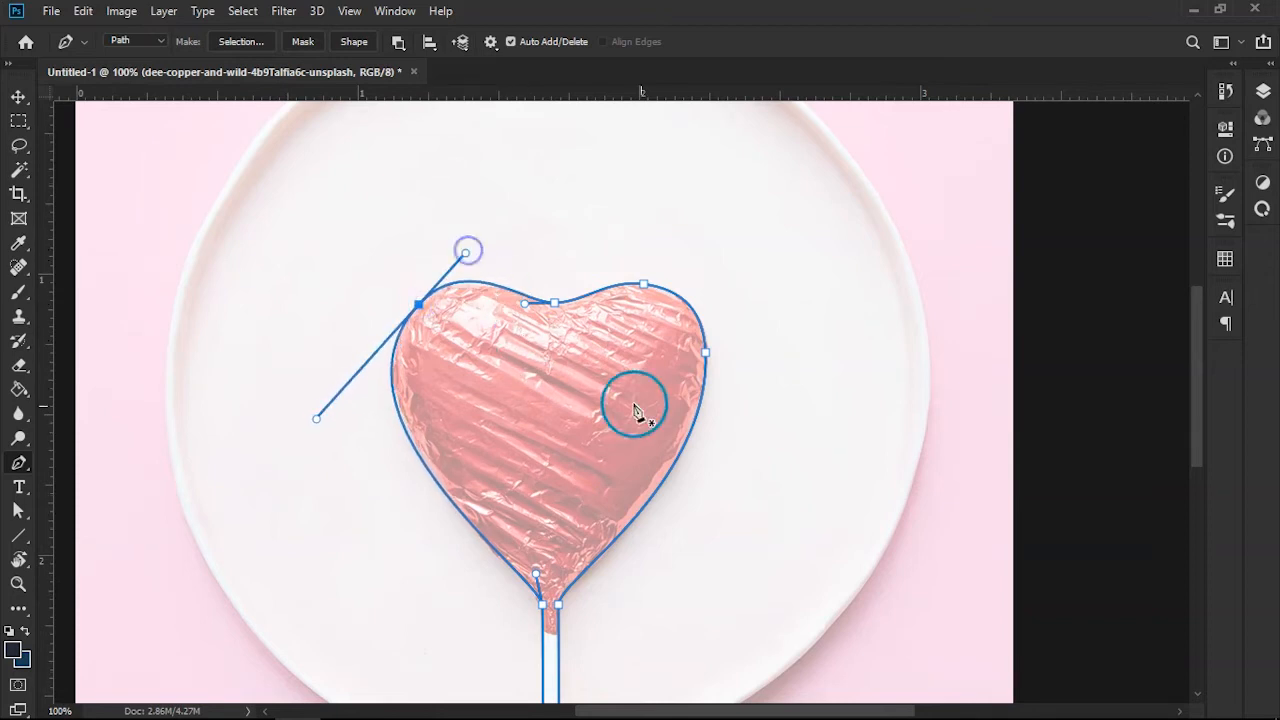
{"action": "left_click_drag", "start_coordinate": [681, 410], "coordinate": [713, 449]}
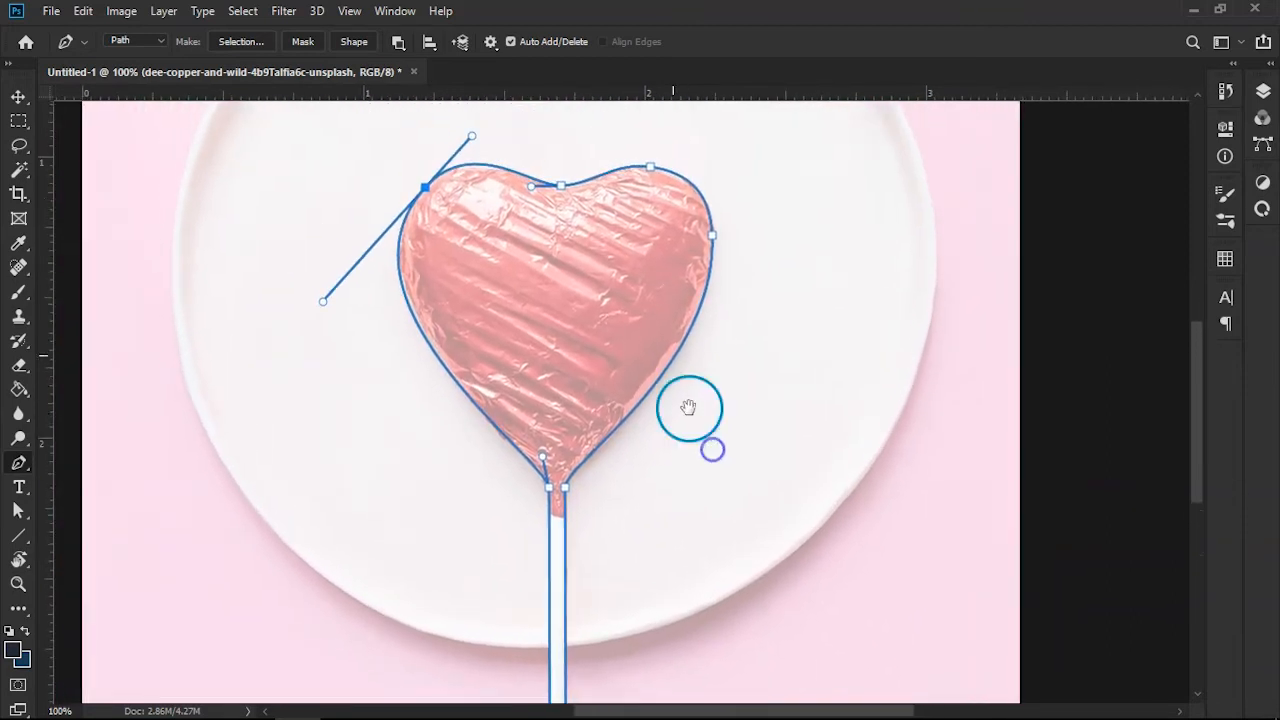
{"action": "left_click_drag", "start_coordinate": [668, 332], "coordinate": [681, 434]}
{"action": "left_click_drag", "start_coordinate": [610, 348], "coordinate": [675, 360]}
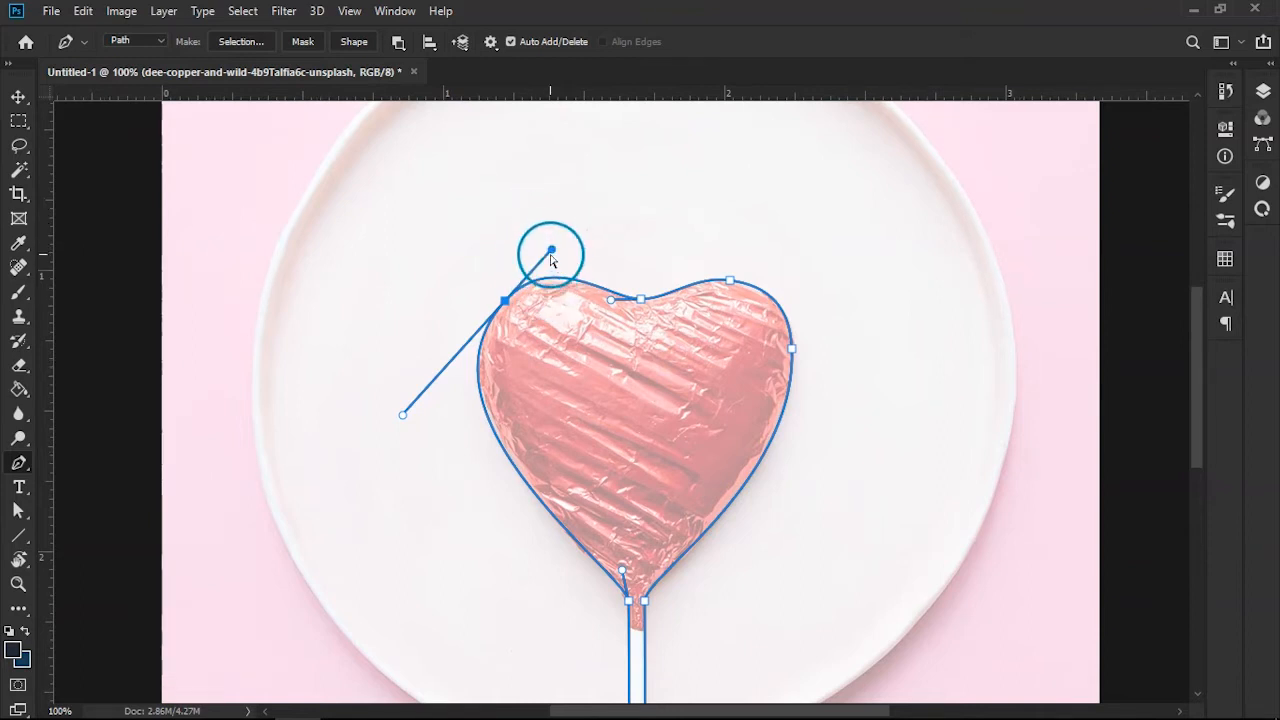
{"action": "mouse_move", "coordinate": [554, 247]}
{"action": "left_mouse_down"}
{"action": "mouse_move", "coordinate": [549, 231]}
{"action": "mouse_move", "coordinate": [571, 257]}
{"action": "mouse_move", "coordinate": [560, 240]}
{"action": "mouse_move", "coordinate": [545, 252]}
{"action": "left_mouse_up"}
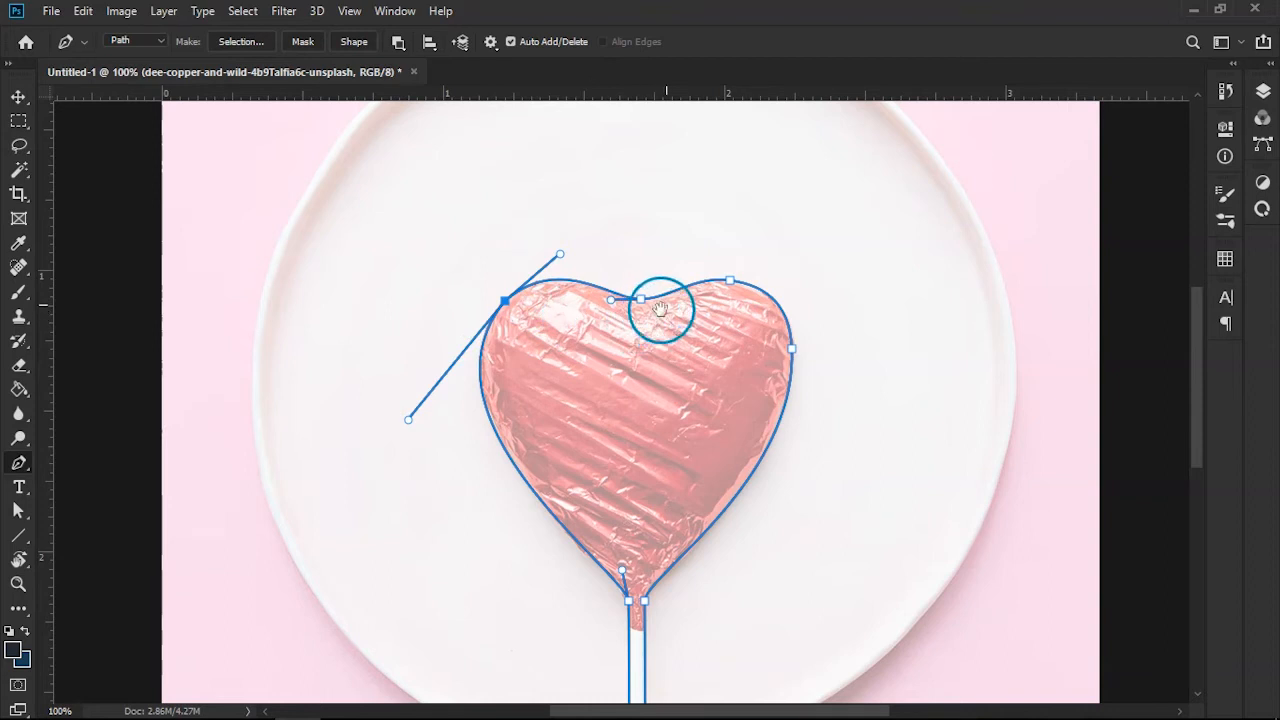
- Zoom out to 66.7% to show the whole plate and deselect the finished lollipop path
{"action": "left_click_drag", "start_coordinate": [660, 308], "coordinate": [603, 314]}
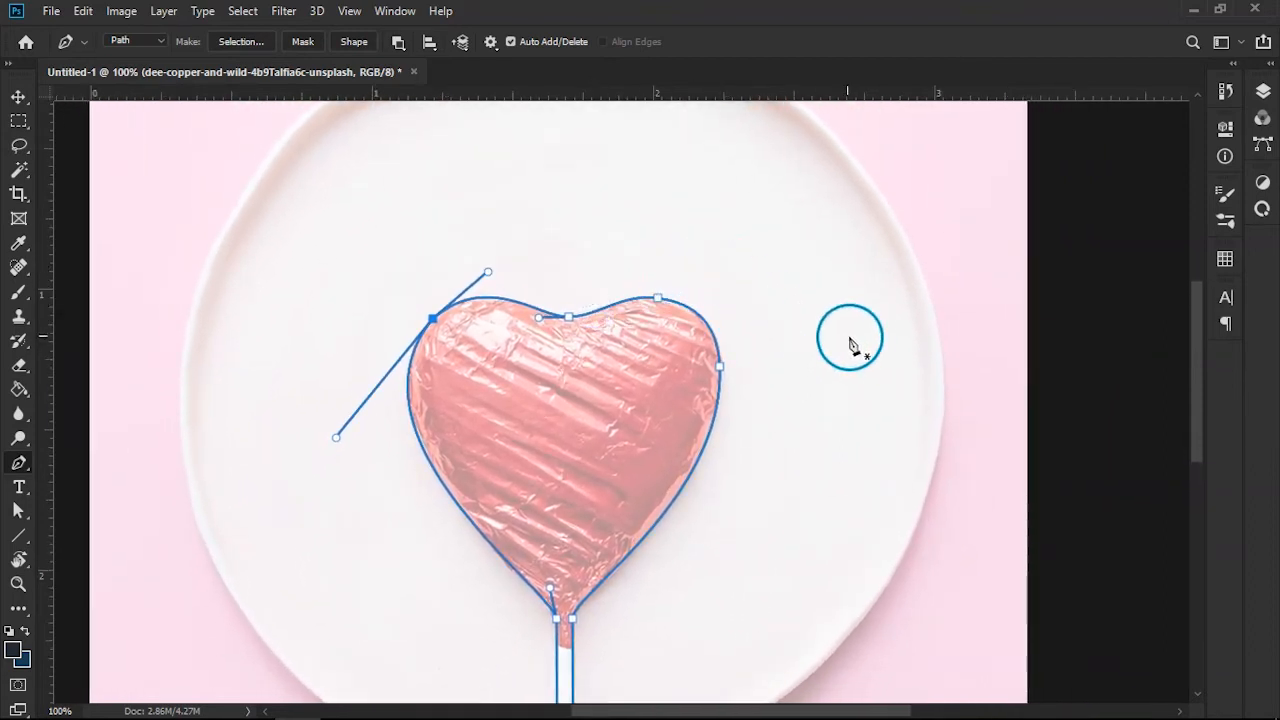
{"action": "left_click_drag", "start_coordinate": [837, 351], "coordinate": [820, 228]}
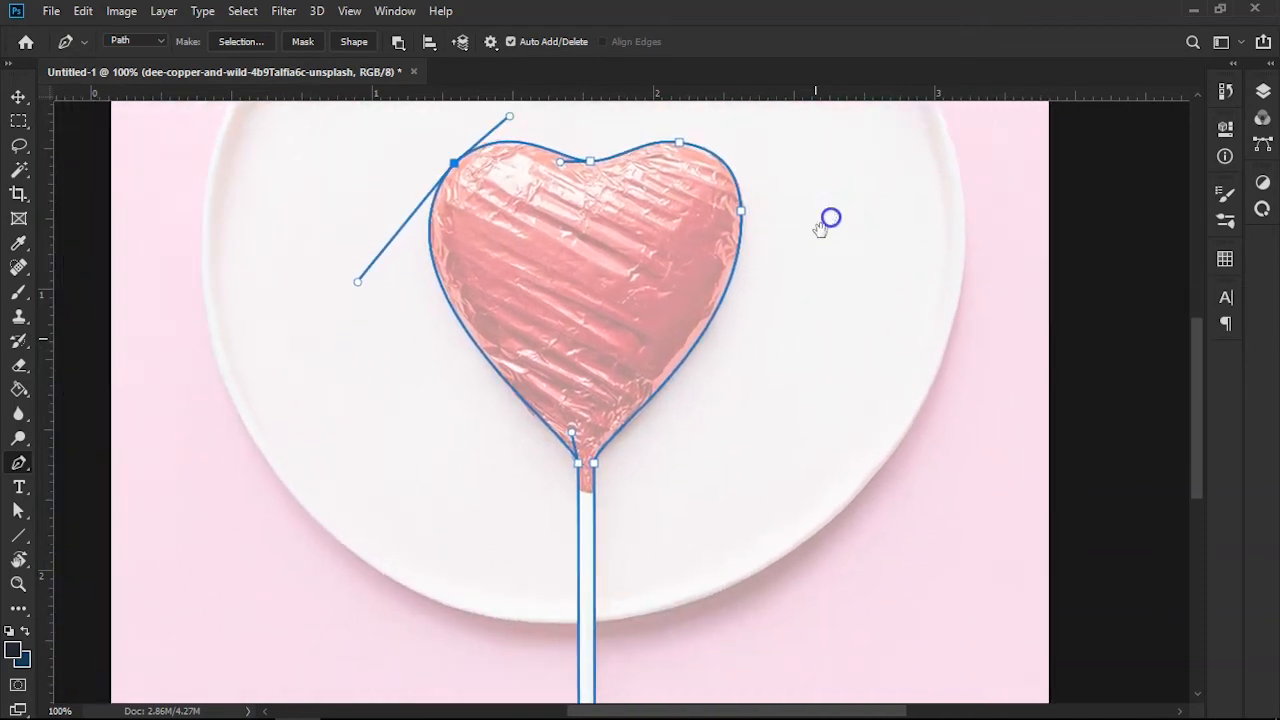
{"action": "left_click_drag", "start_coordinate": [827, 303], "coordinate": [783, 553]}
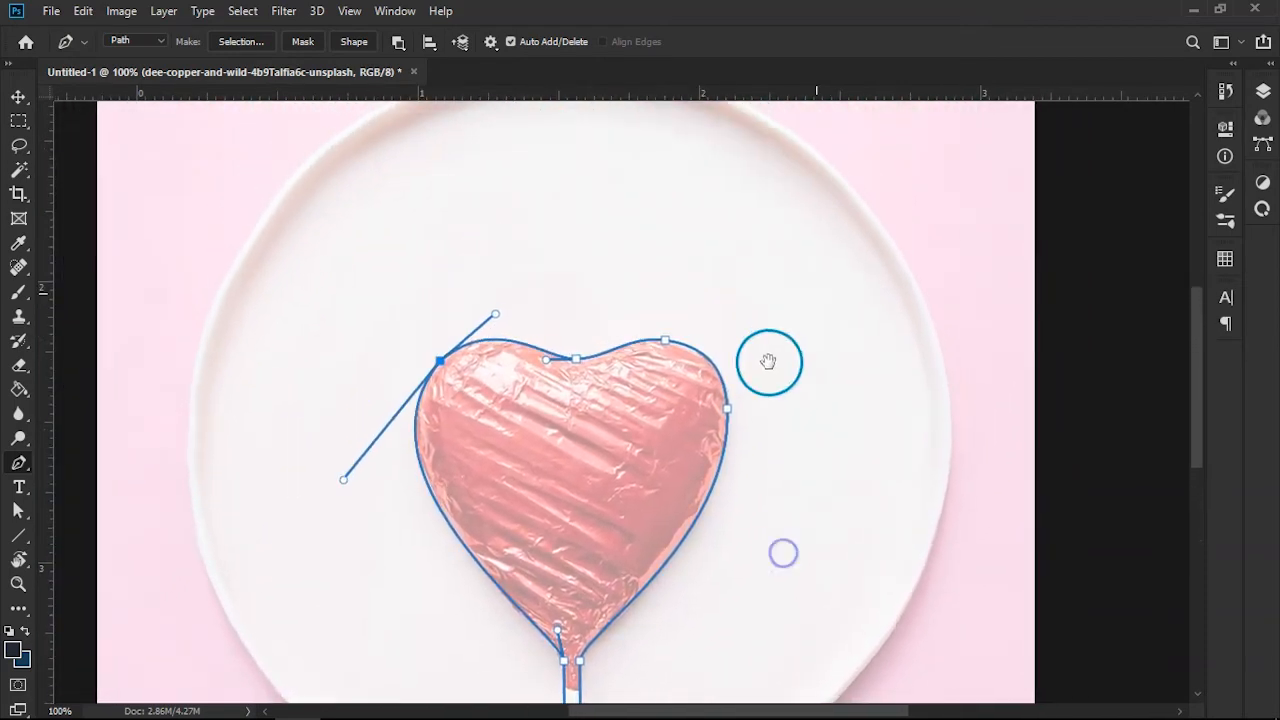
{"action": "left_click_drag", "start_coordinate": [740, 292], "coordinate": [756, 405]}
{"action": "key", "text": "ctrl+minus"}
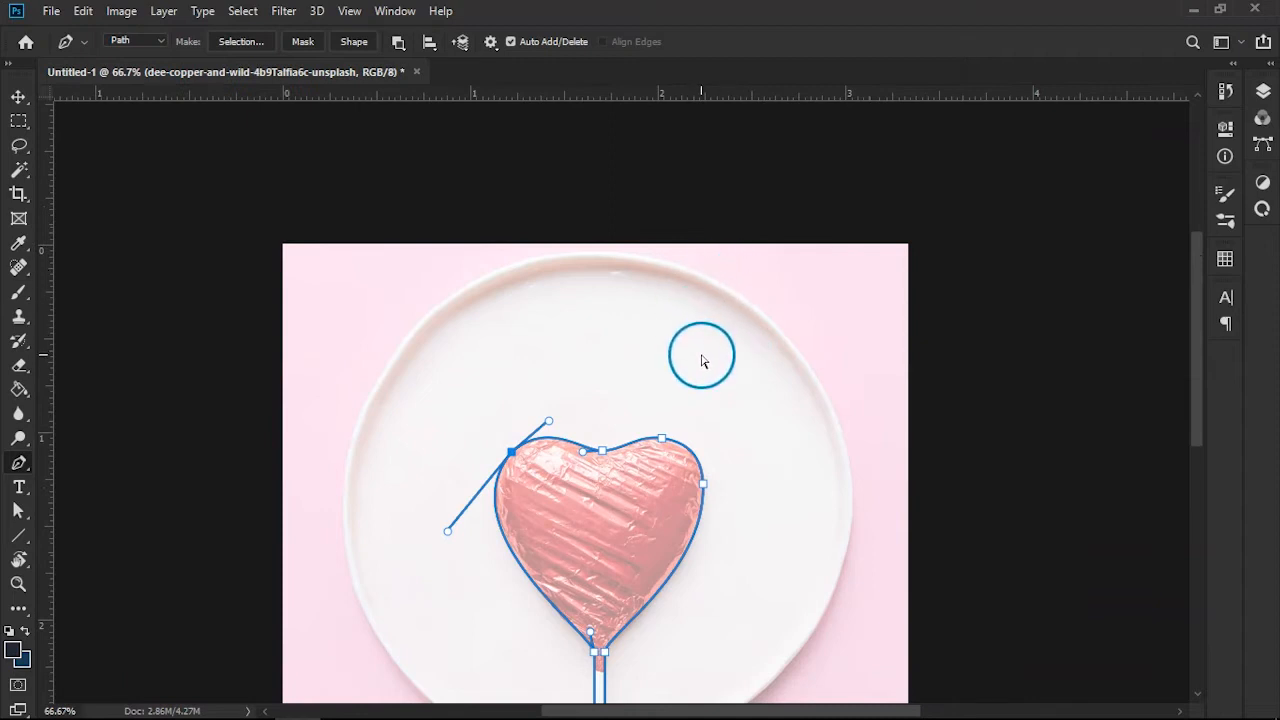
{"action": "left_click", "coordinate": [701, 358], "text": "ctrl"}
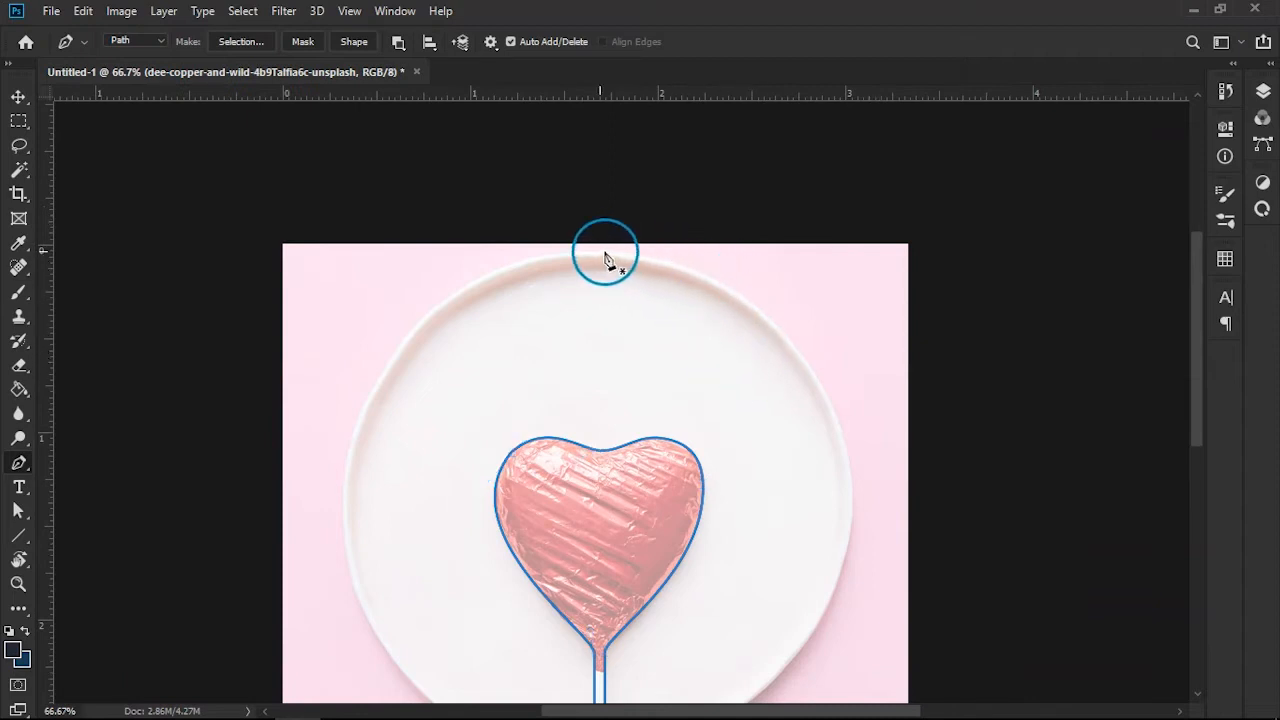
- Trace the left half of the plate's rim with smooth anchors at its top, left edge and bottom beside the stick
{"action": "left_click_drag", "start_coordinate": [595, 252], "coordinate": [489, 256]}
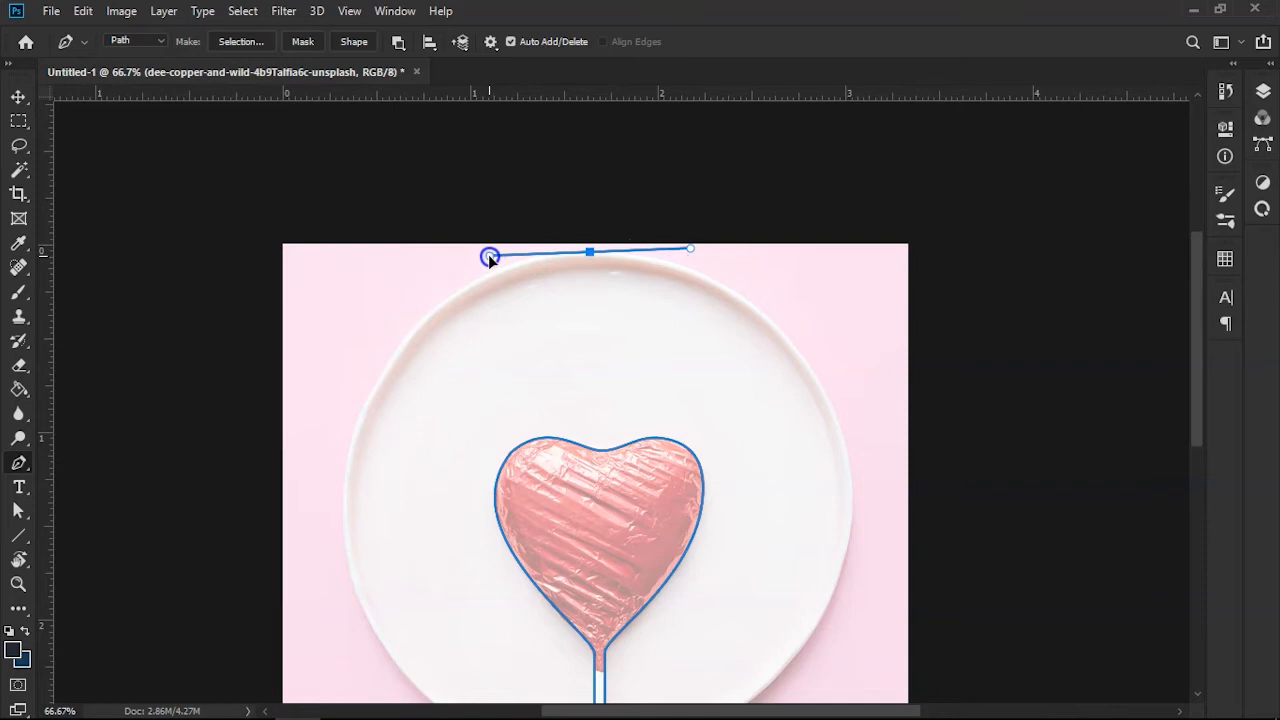
{"action": "left_click_drag", "start_coordinate": [515, 343], "coordinate": [649, 215]}
{"action": "left_click_drag", "start_coordinate": [479, 377], "coordinate": [484, 572]}
{"action": "left_click_drag", "start_coordinate": [764, 592], "coordinate": [740, 549]}
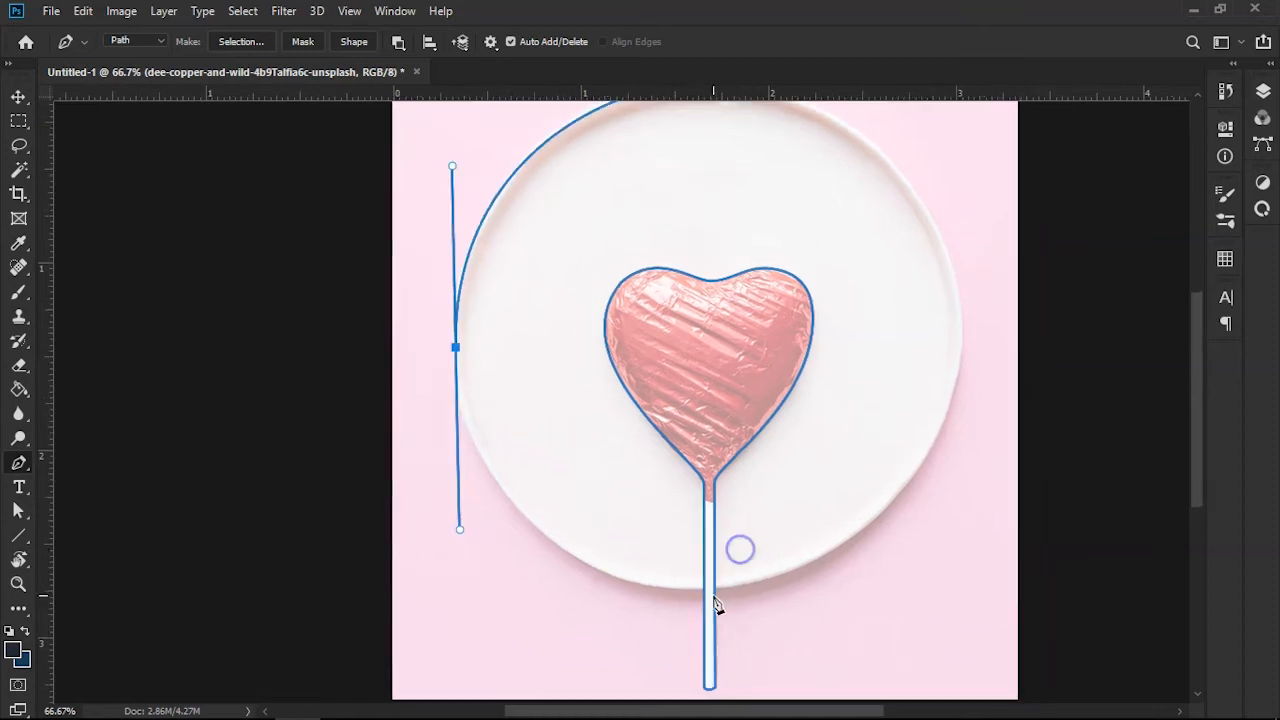
{"action": "left_click_drag", "start_coordinate": [696, 590], "coordinate": [803, 590]}
- Add a smooth anchor at the plate's right edge and close the path at the top anchor with a horizontal handle
{"action": "left_click_drag", "start_coordinate": [839, 493], "coordinate": [760, 591]}
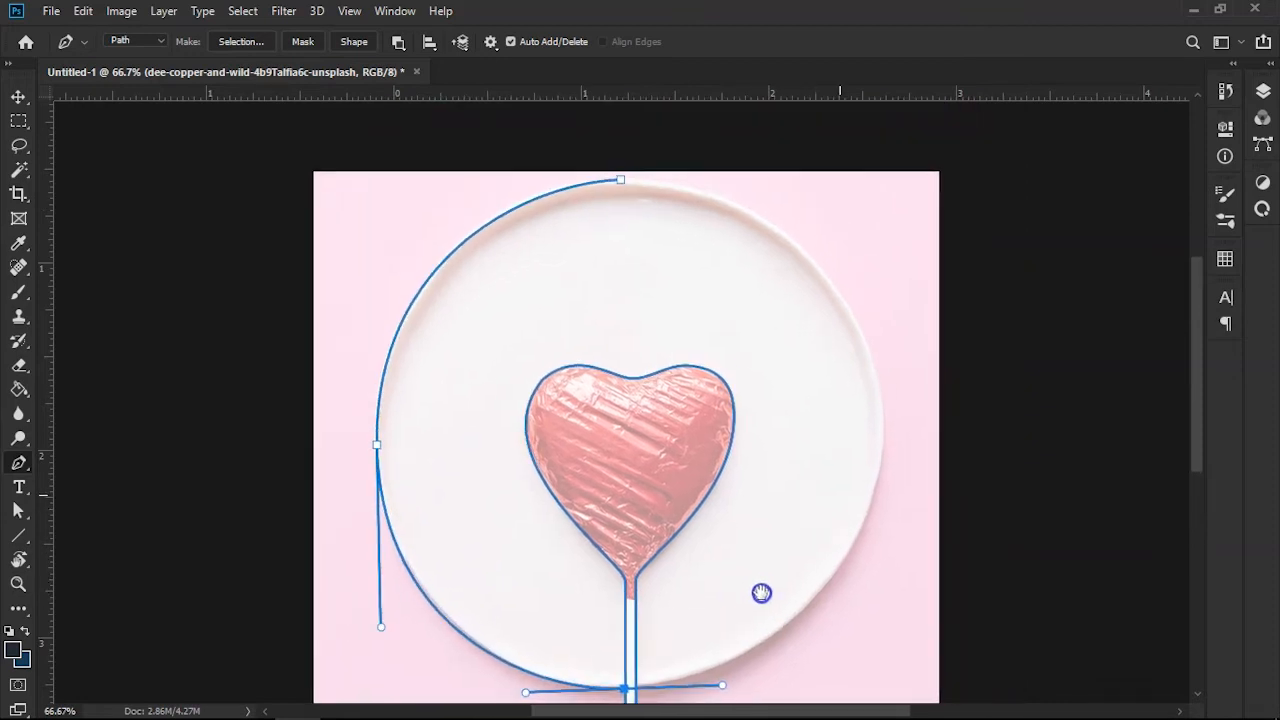
{"action": "left_click_drag", "start_coordinate": [883, 421], "coordinate": [883, 240]}
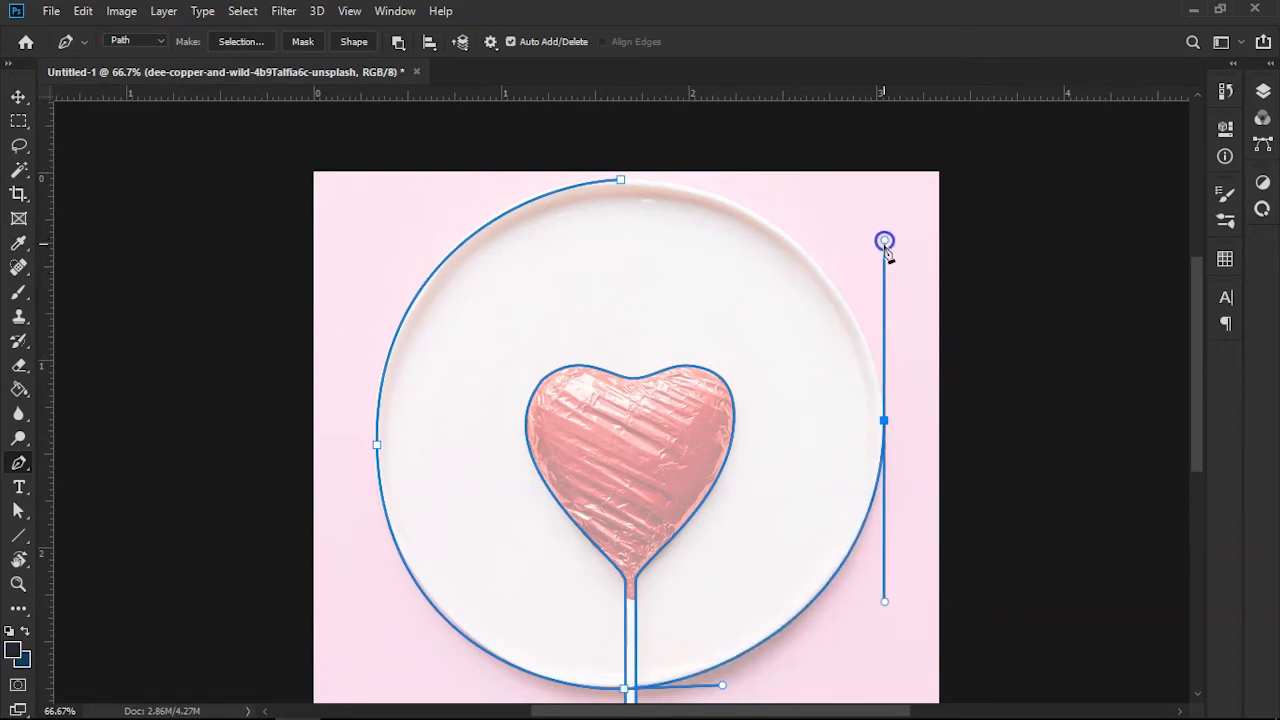
{"action": "left_click_drag", "start_coordinate": [808, 277], "coordinate": [871, 333]}
{"action": "left_click", "coordinate": [683, 237]}
{"action": "left_click_drag", "start_coordinate": [684, 240], "coordinate": [583, 234]}
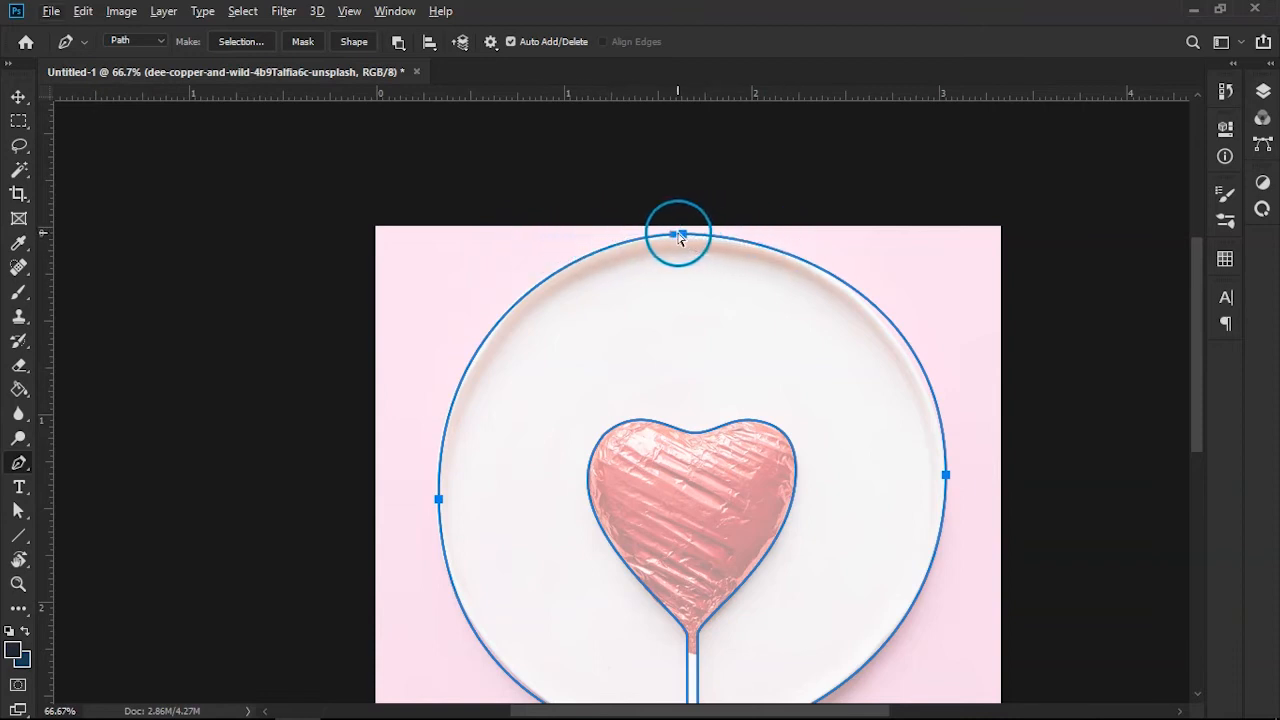
{"action": "left_click_drag", "start_coordinate": [683, 236], "coordinate": [785, 240]}
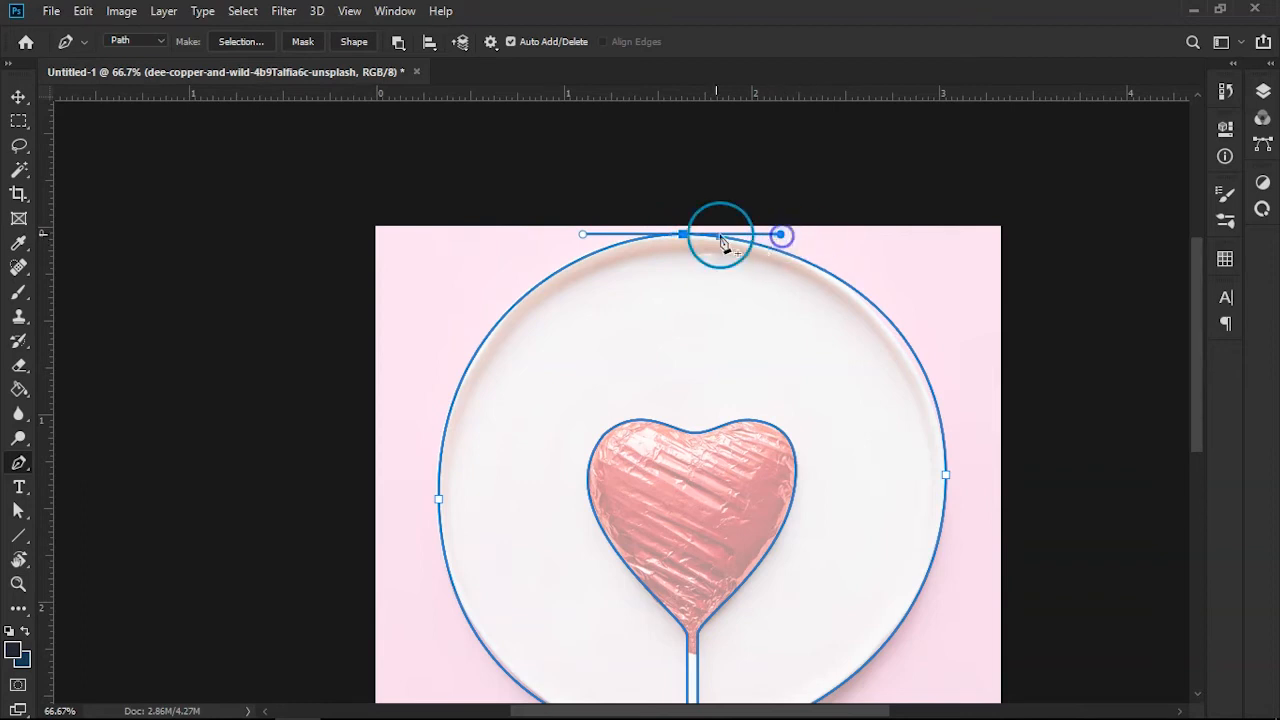
- Try converting the plate path's top anchor to a corner point, then pull its horizontal handles out again
{"action": "left_click", "coordinate": [683, 235], "text": "alt"}
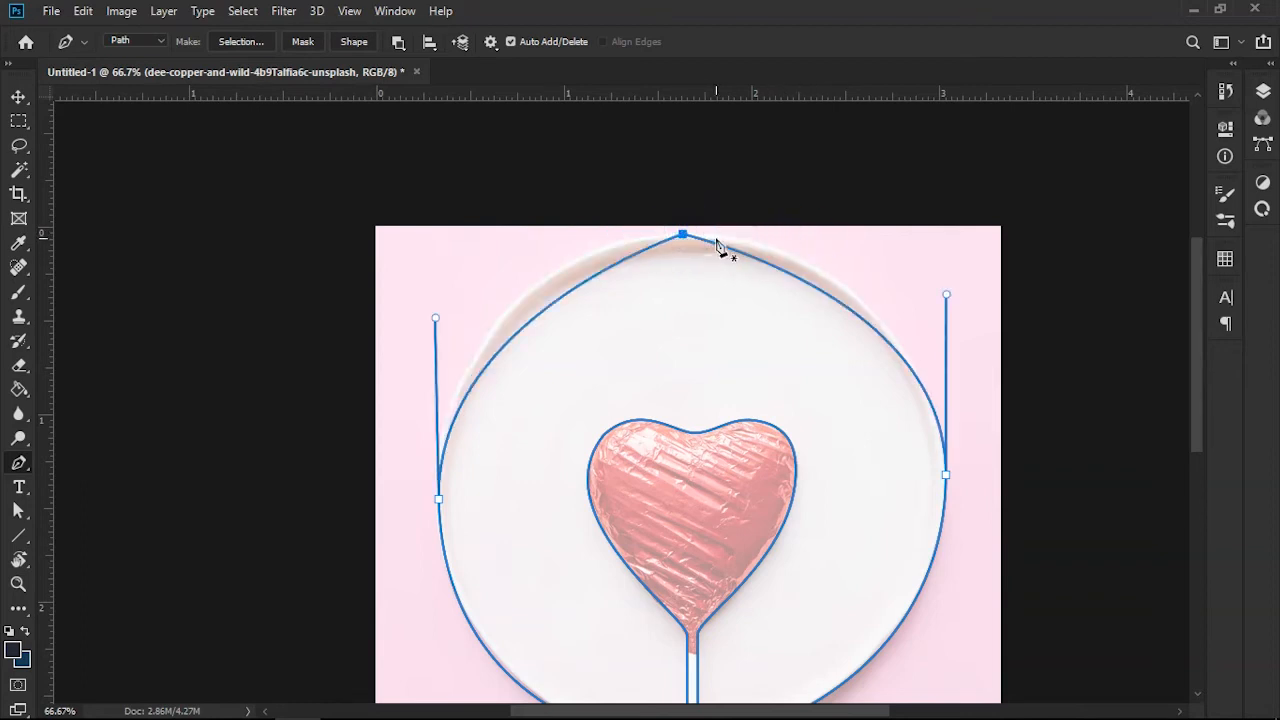
{"action": "key", "text": "ctrl+z"}
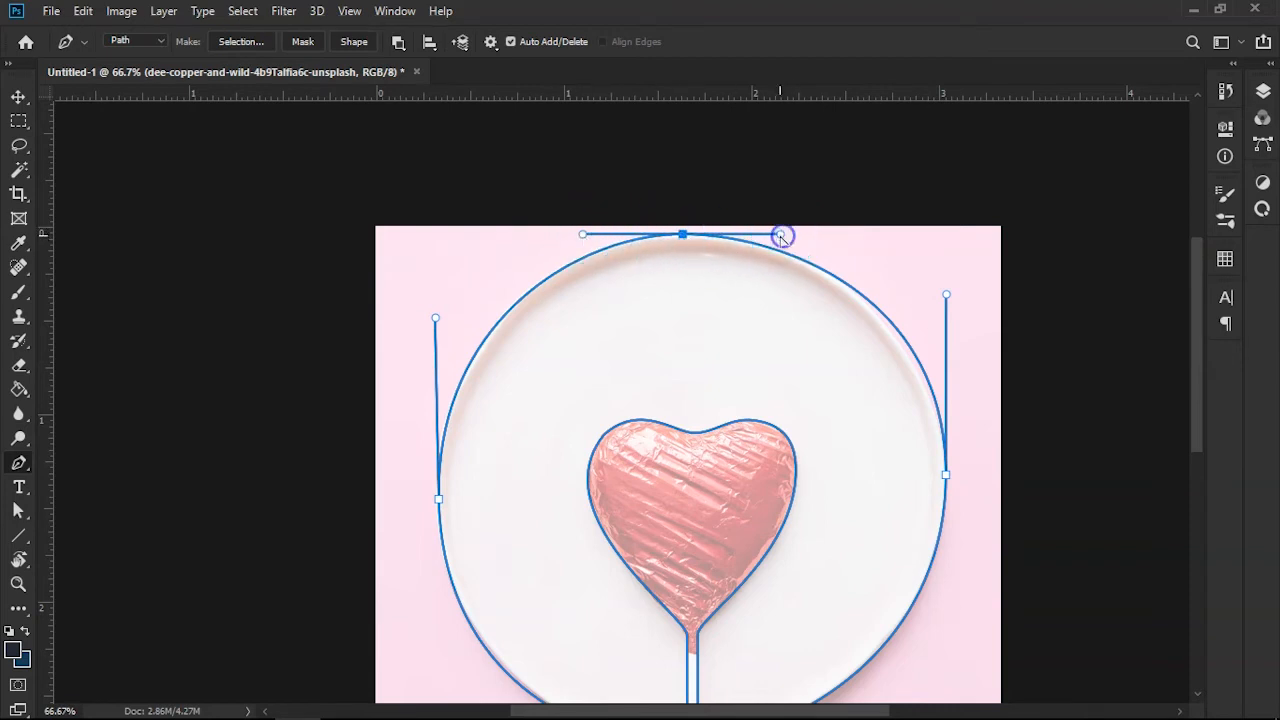
{"action": "left_click", "coordinate": [683, 236], "text": "alt"}
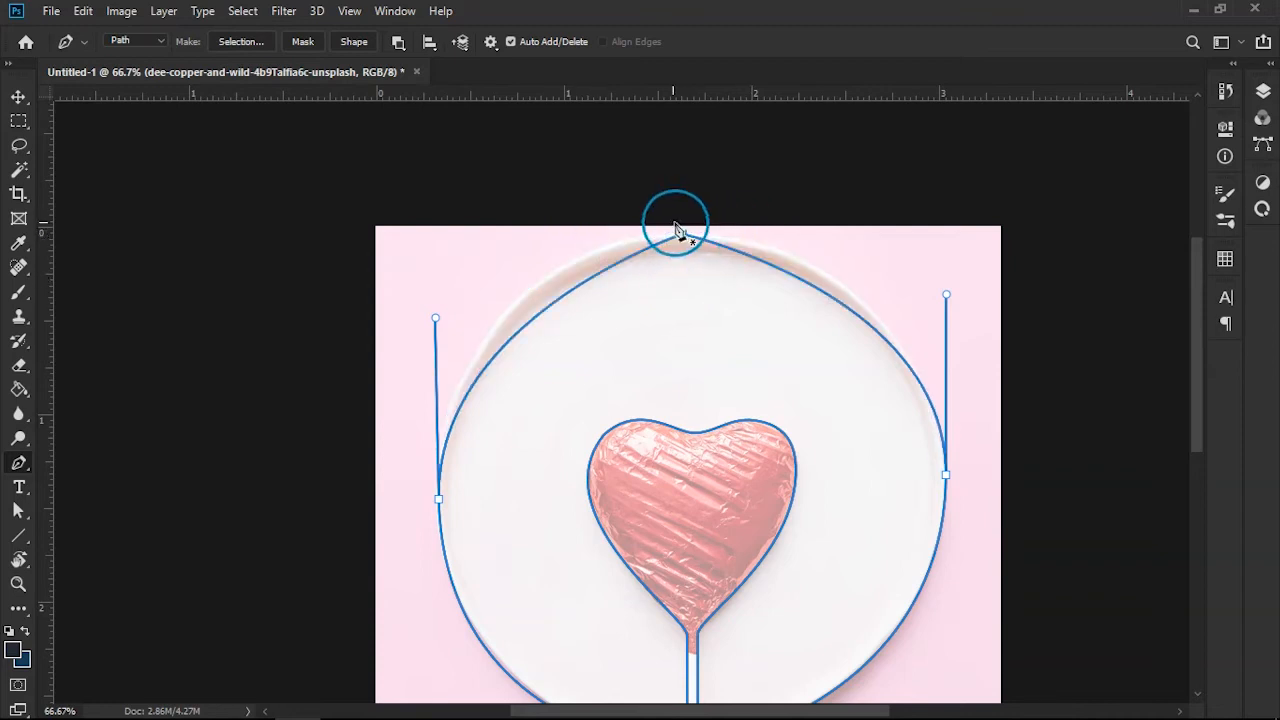
{"action": "left_click_drag", "start_coordinate": [683, 235], "coordinate": [749, 233]}
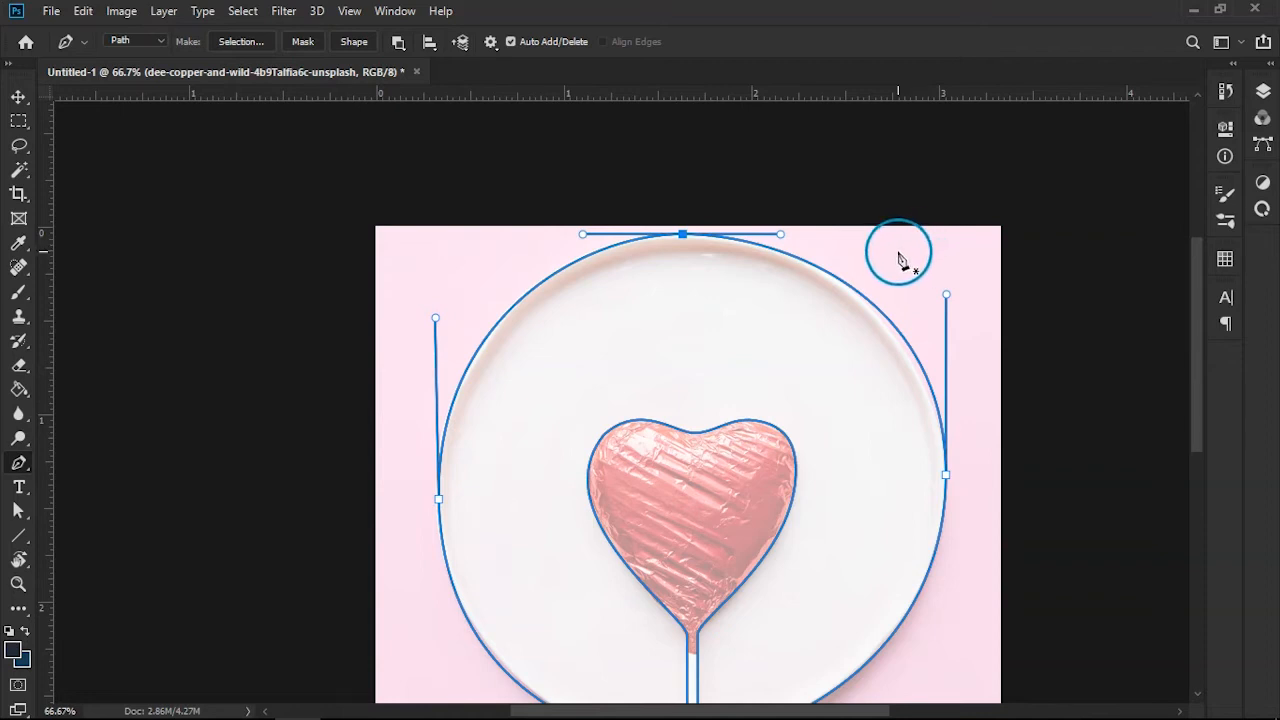
- Nudge the upper handles of the plate path's right and left anchors slightly to match the upper rim
{"action": "left_click_drag", "start_coordinate": [946, 297], "coordinate": [944, 302]}
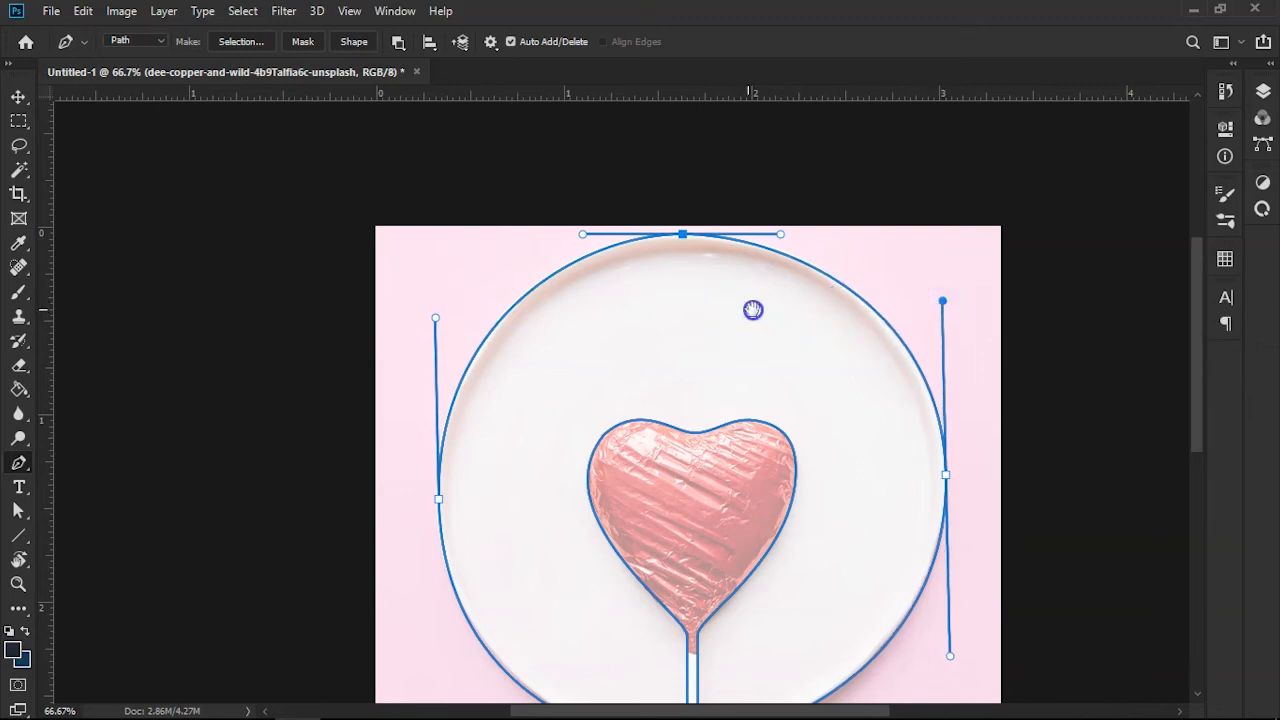
{"action": "left_click_drag", "start_coordinate": [753, 309], "coordinate": [886, 309]}
{"action": "left_click_drag", "start_coordinate": [570, 320], "coordinate": [566, 320]}
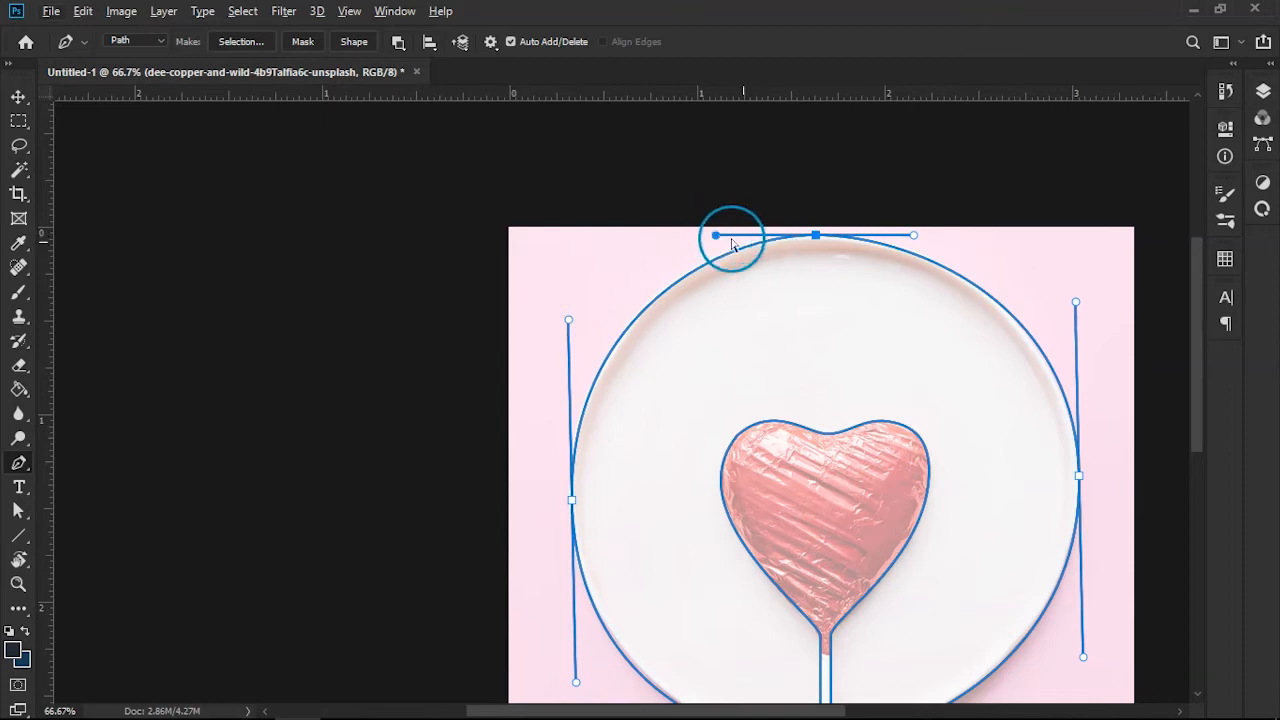
- Adjust the plate path's bottom anchor beside the stick, with nearly horizontal handles that fit the curve to the lower rim
{"action": "left_click_drag", "start_coordinate": [857, 297], "coordinate": [734, 209]}
{"action": "left_click_drag", "start_coordinate": [769, 299], "coordinate": [755, 226]}
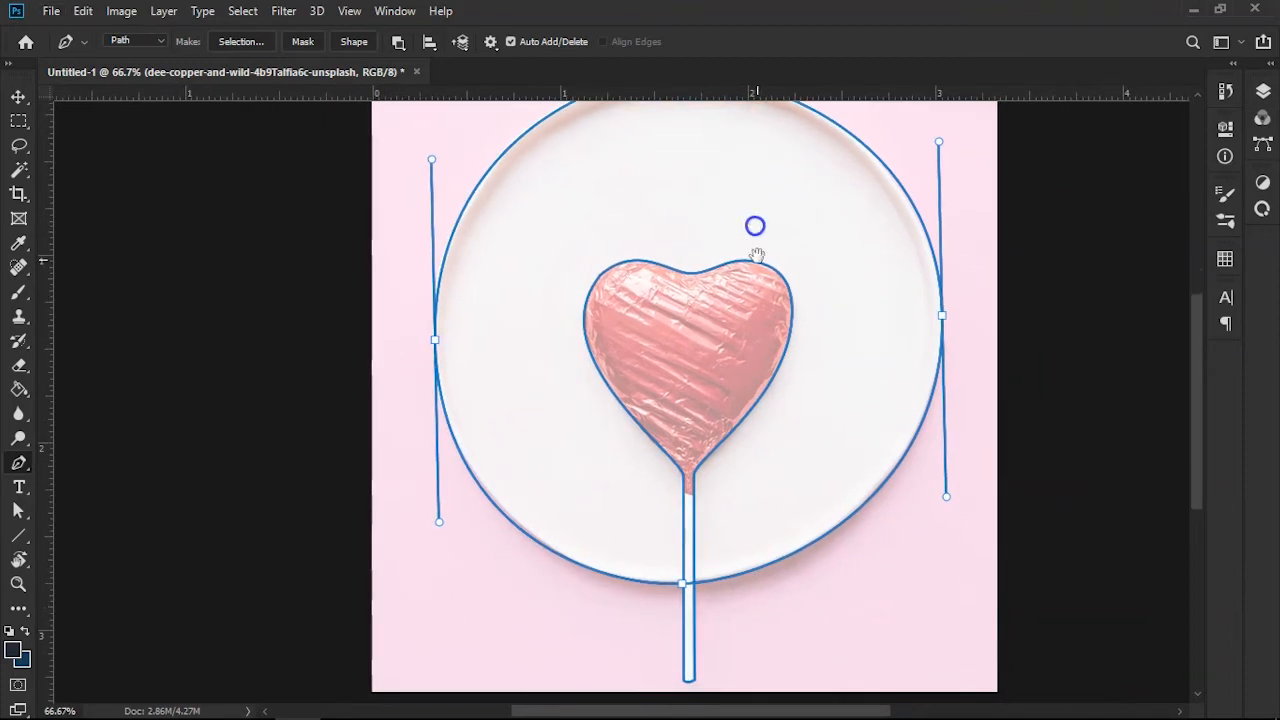
{"action": "left_click_drag", "start_coordinate": [725, 273], "coordinate": [771, 267]}
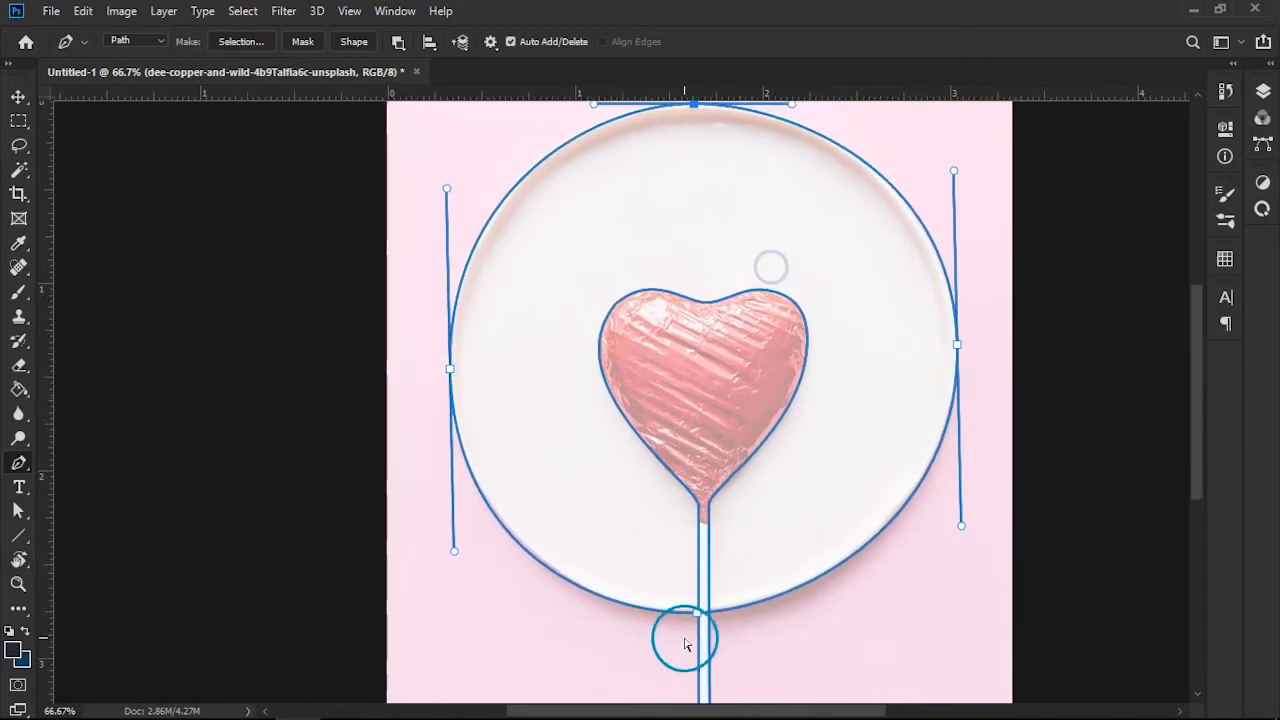
{"action": "left_click_drag", "start_coordinate": [697, 612], "coordinate": [803, 609]}
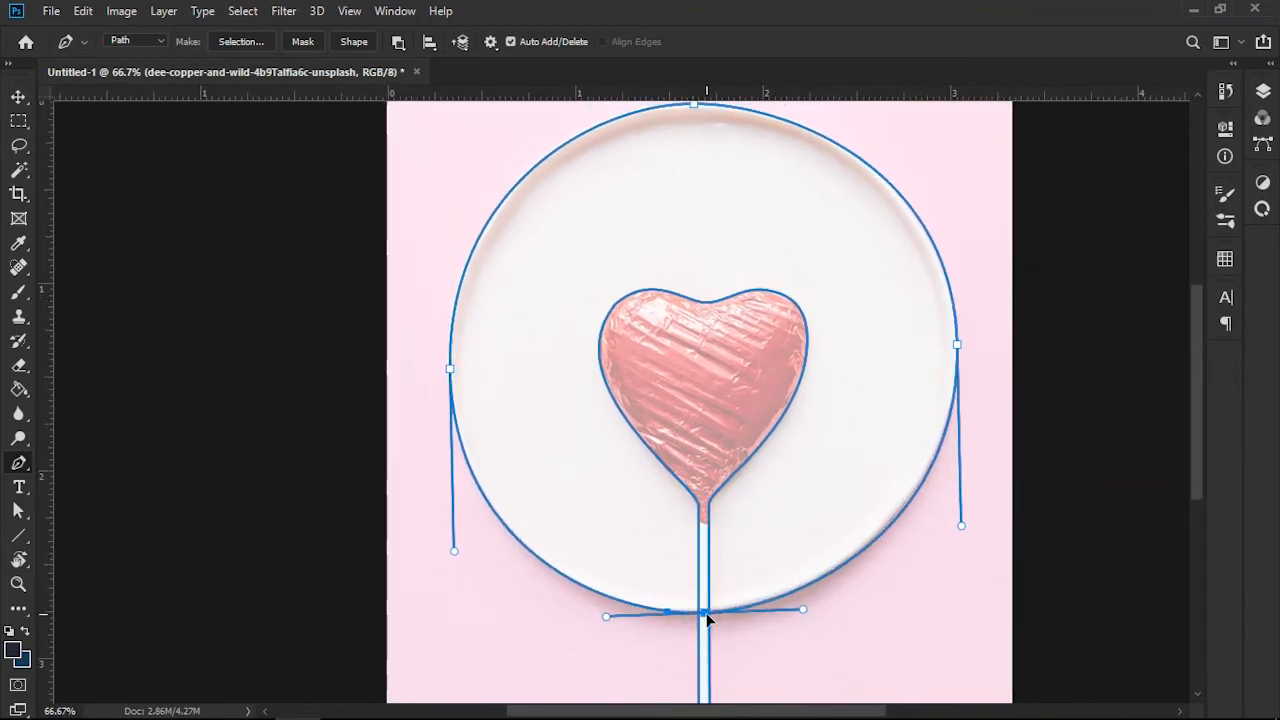
{"action": "left_click_drag", "start_coordinate": [834, 523], "coordinate": [760, 573]}
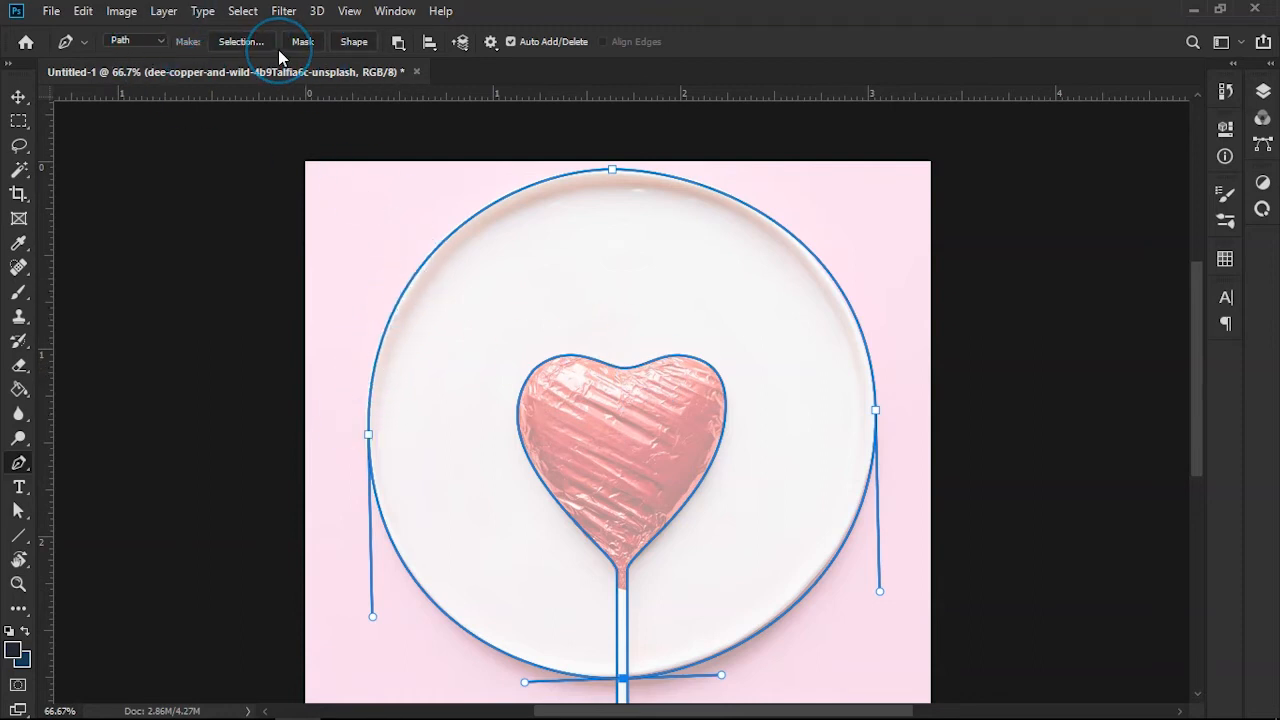
- Open the Guides, Grid & Slices preferences and try Light Red as the slice line color before restoring Light Blue
{"action": "key", "text": "i"}
{"action": "key", "text": "ctrl+k"}
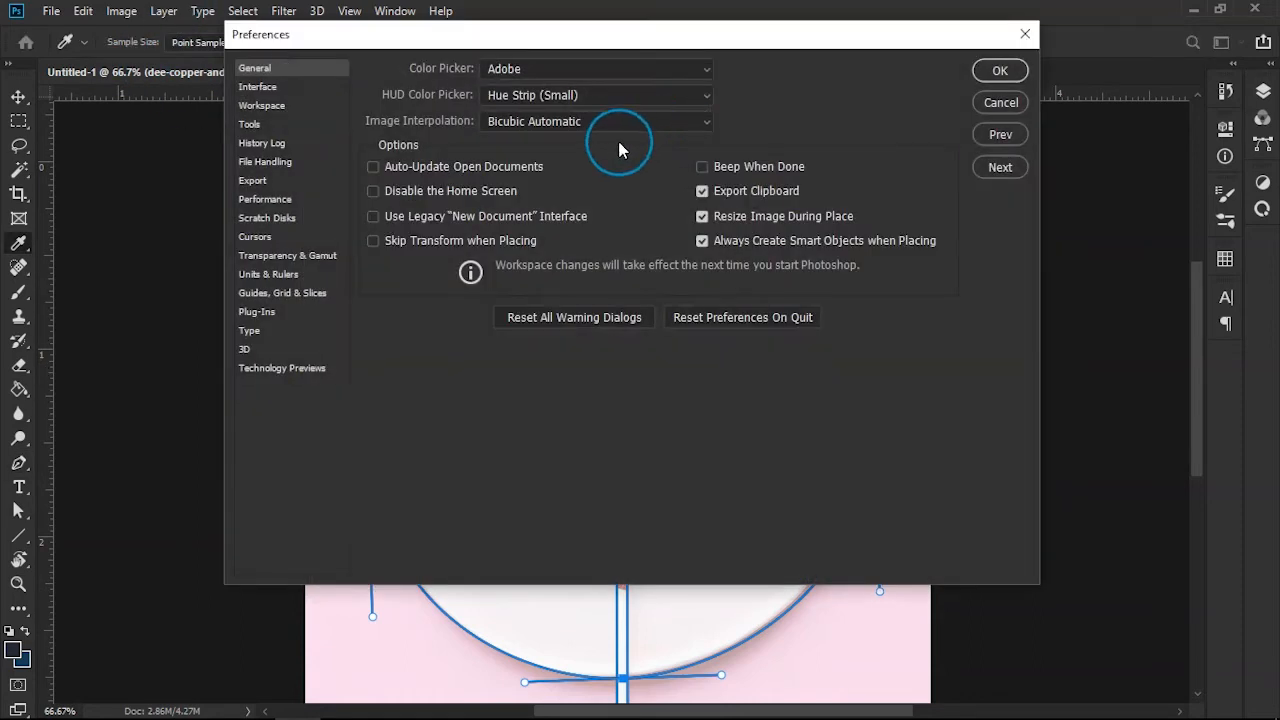
{"action": "left_click", "coordinate": [280, 293]}
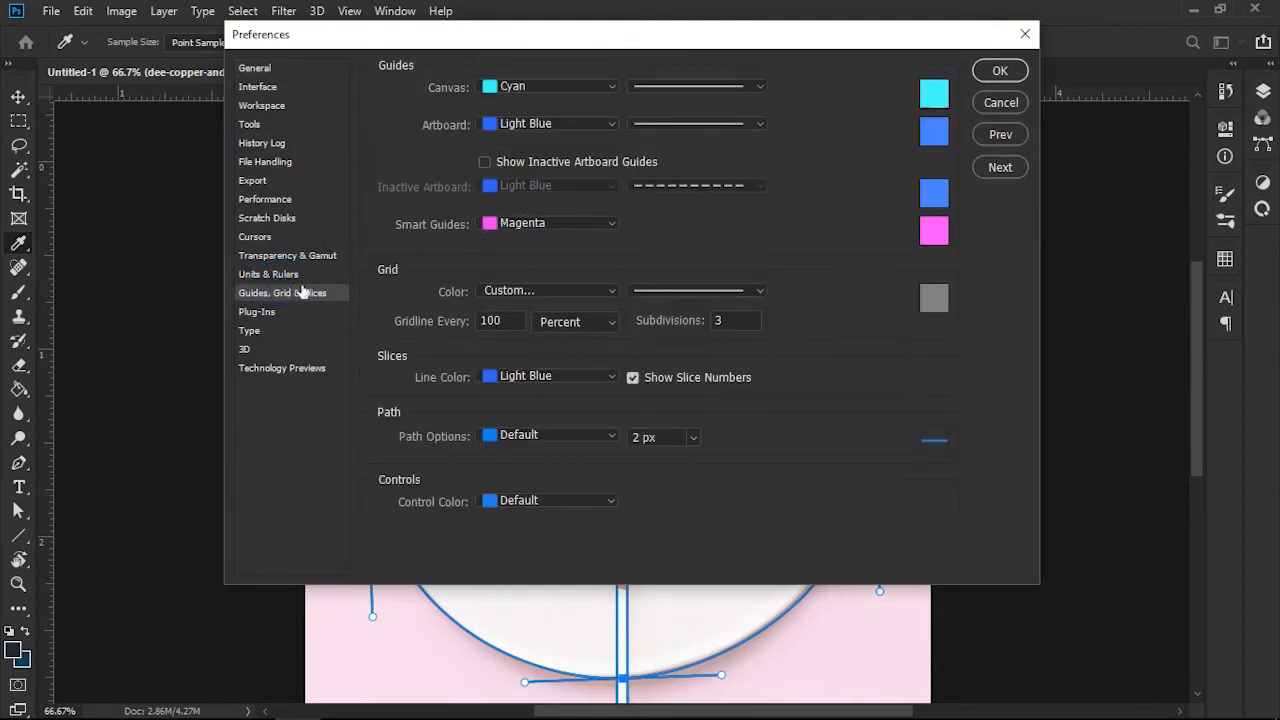
{"action": "left_click", "coordinate": [573, 385]}
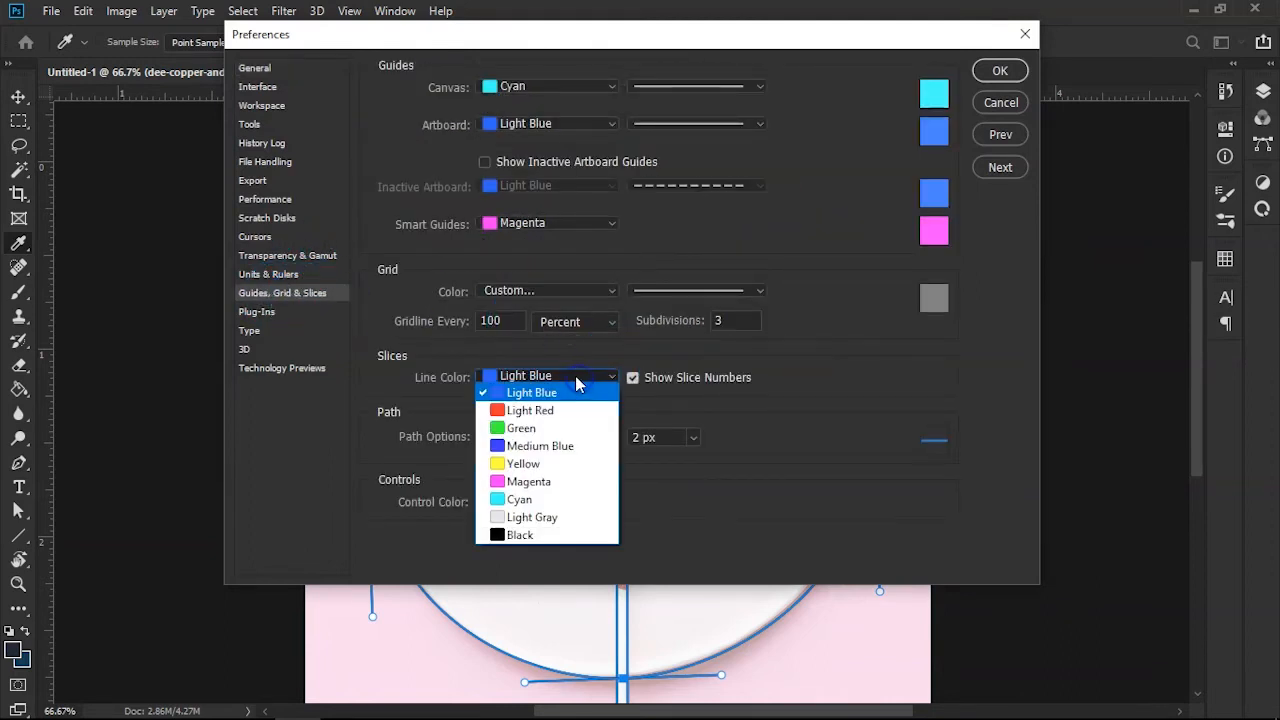
{"action": "left_click", "coordinate": [390, 360]}
{"action": "left_click", "coordinate": [545, 375]}
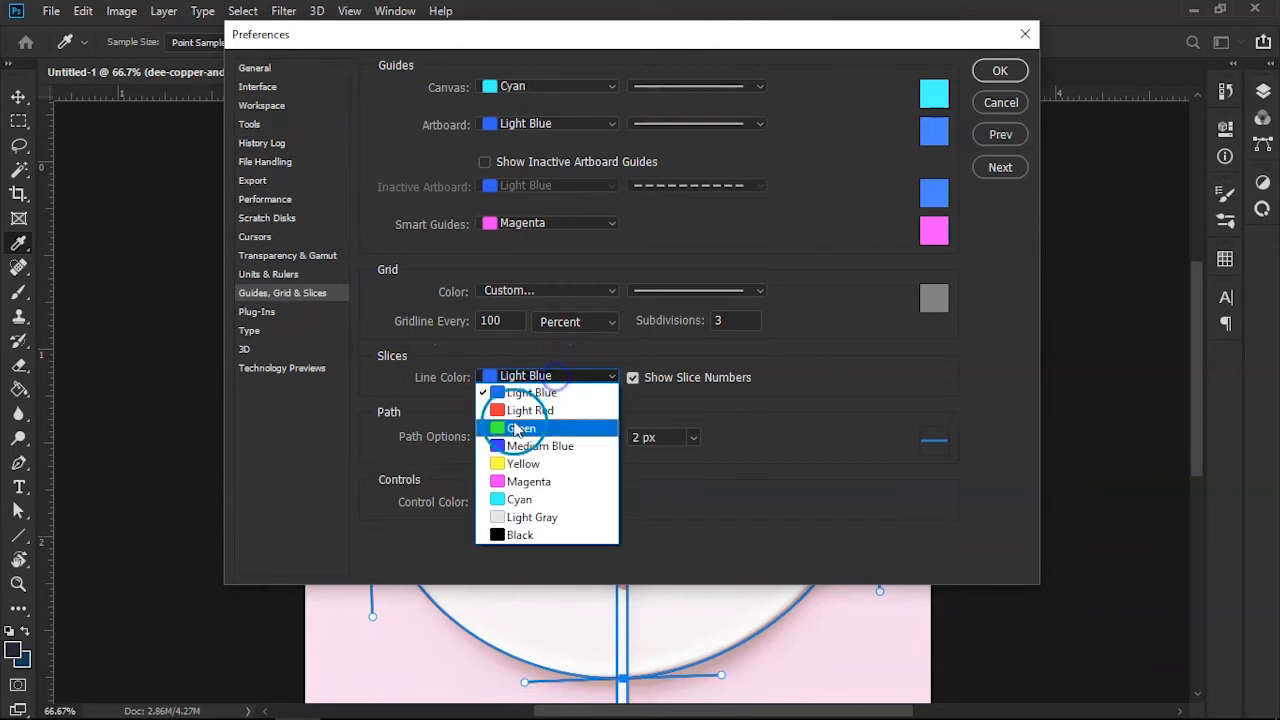
{"action": "left_click", "coordinate": [520, 416]}
{"action": "left_click", "coordinate": [528, 382]}
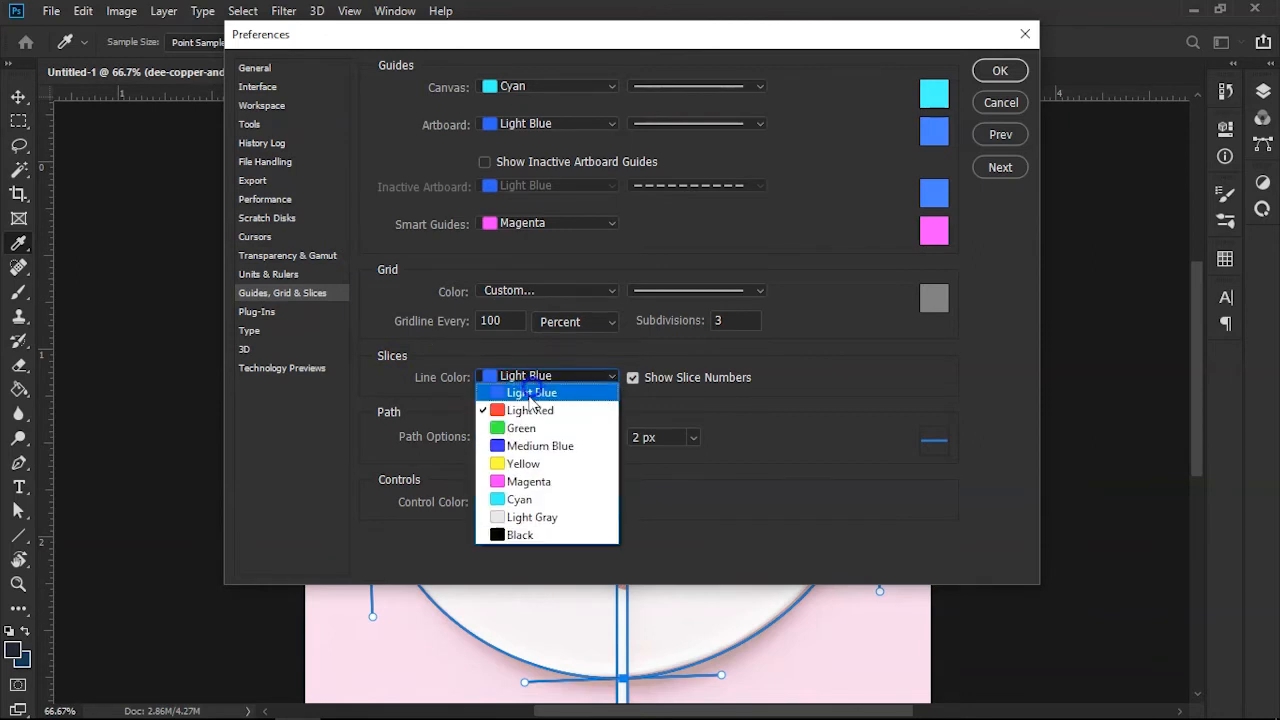
{"action": "left_click", "coordinate": [530, 395]}
- Set the path line thickness to 1 px in the path options, keeping the default color
{"action": "left_click_drag", "start_coordinate": [647, 42], "coordinate": [748, 103]}
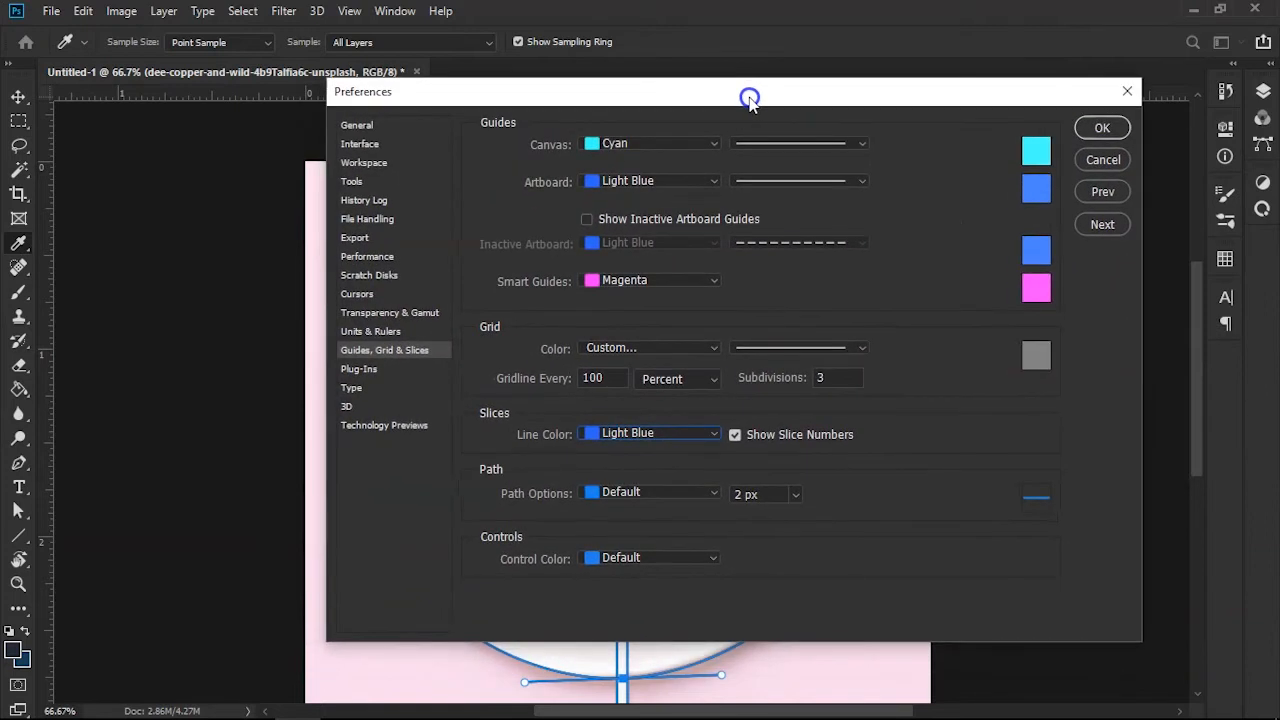
{"action": "left_click", "coordinate": [651, 434]}
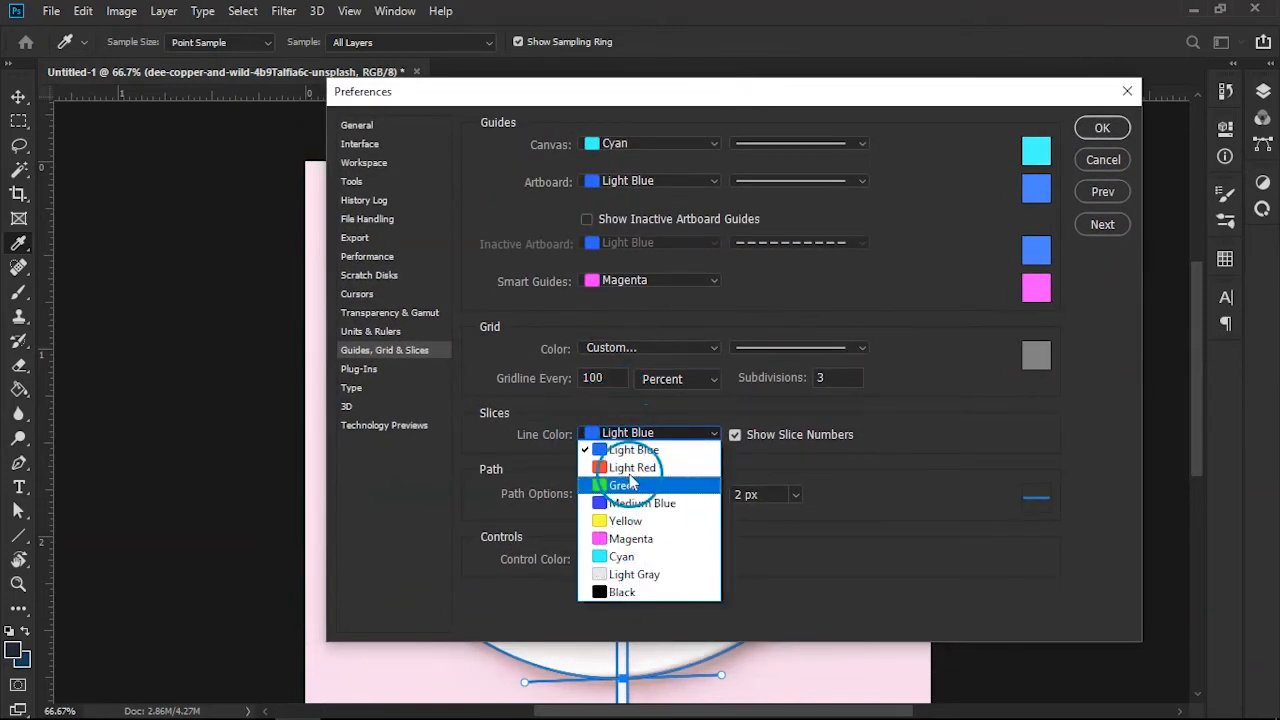
{"action": "left_click", "coordinate": [805, 422]}
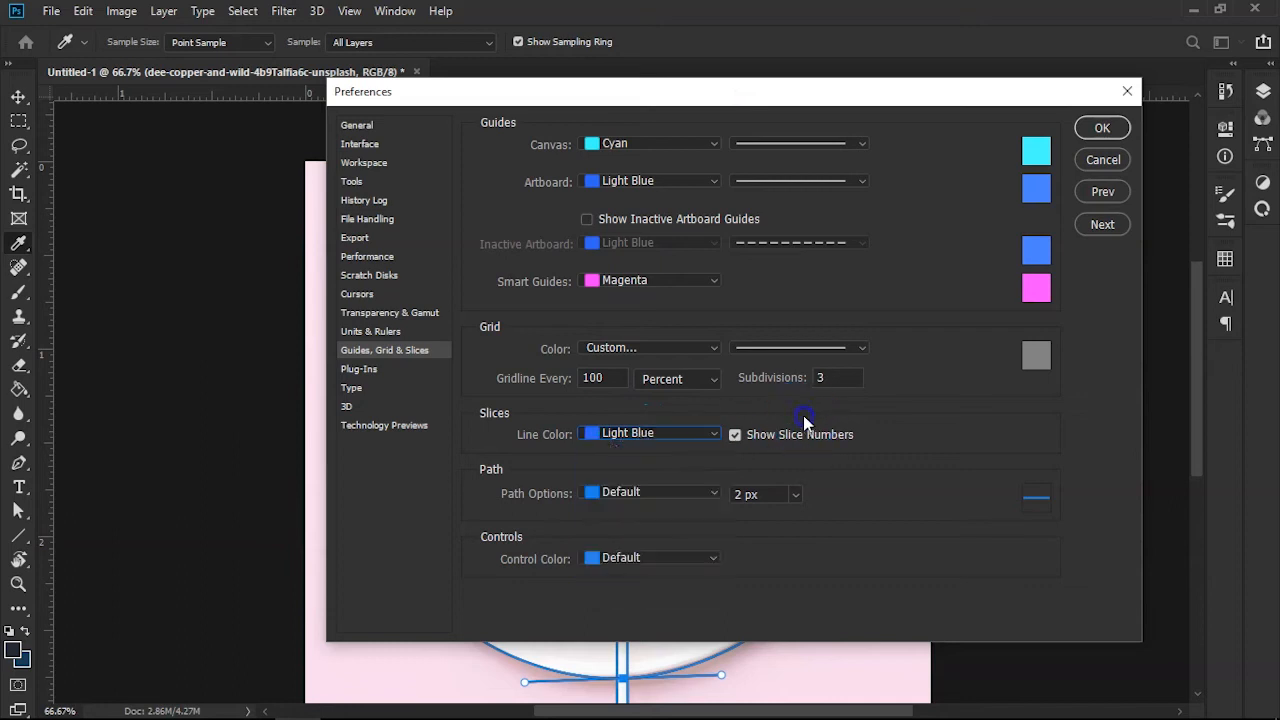
{"action": "left_click", "coordinate": [667, 493]}
{"action": "left_click", "coordinate": [490, 478]}
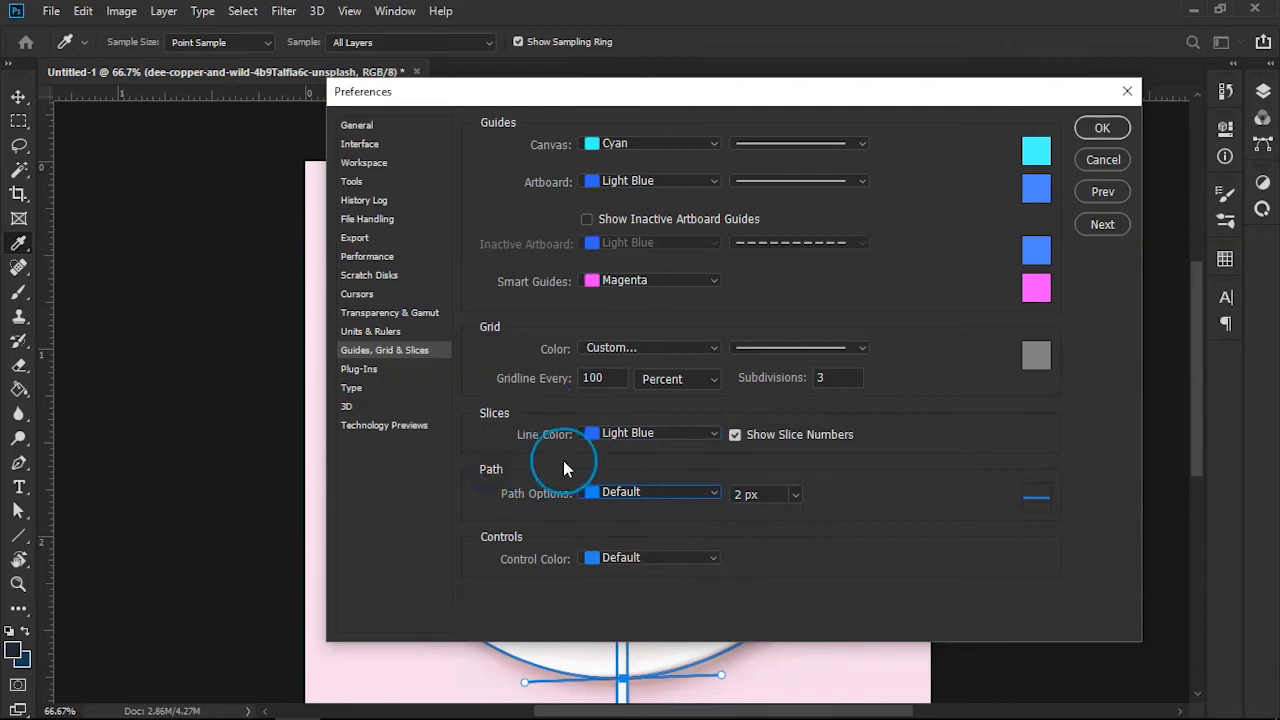
{"action": "left_click", "coordinate": [795, 495]}
{"action": "left_click", "coordinate": [770, 574]}
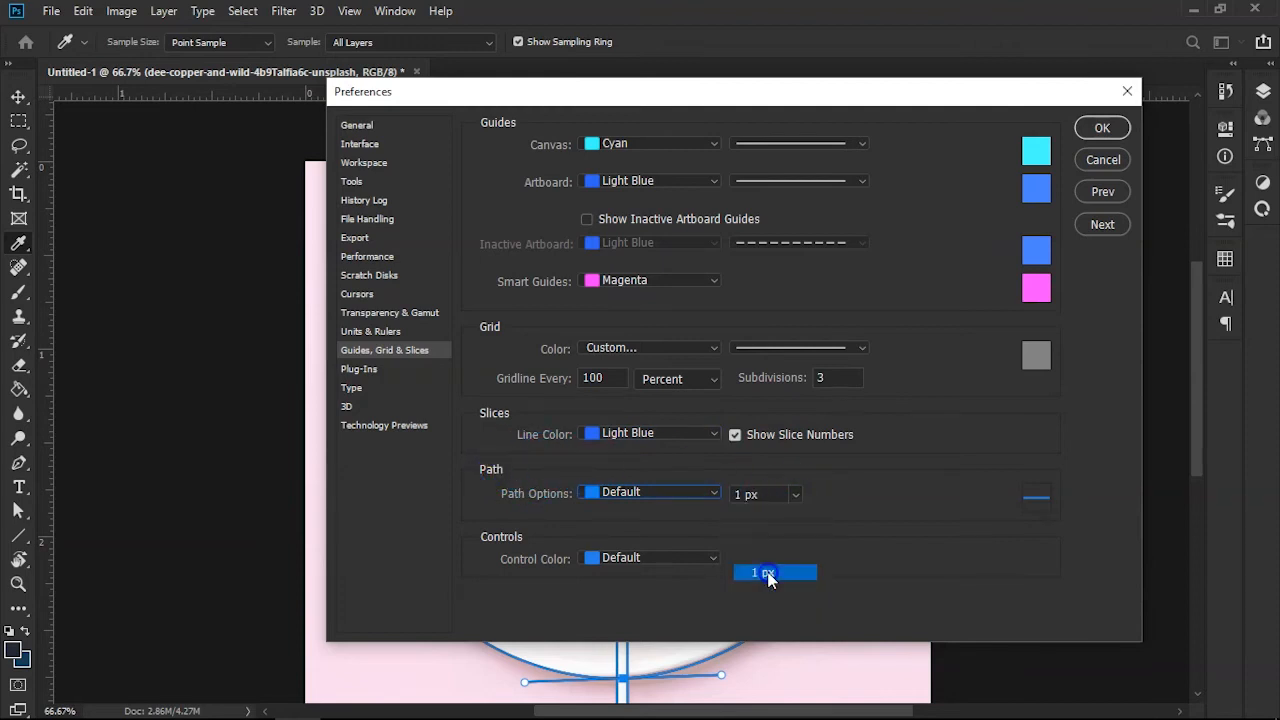
- Uncover the plate path behind the preferences dialog and set the path line thickness to 2 px
{"action": "left_click_drag", "start_coordinate": [843, 97], "coordinate": [345, 62]}
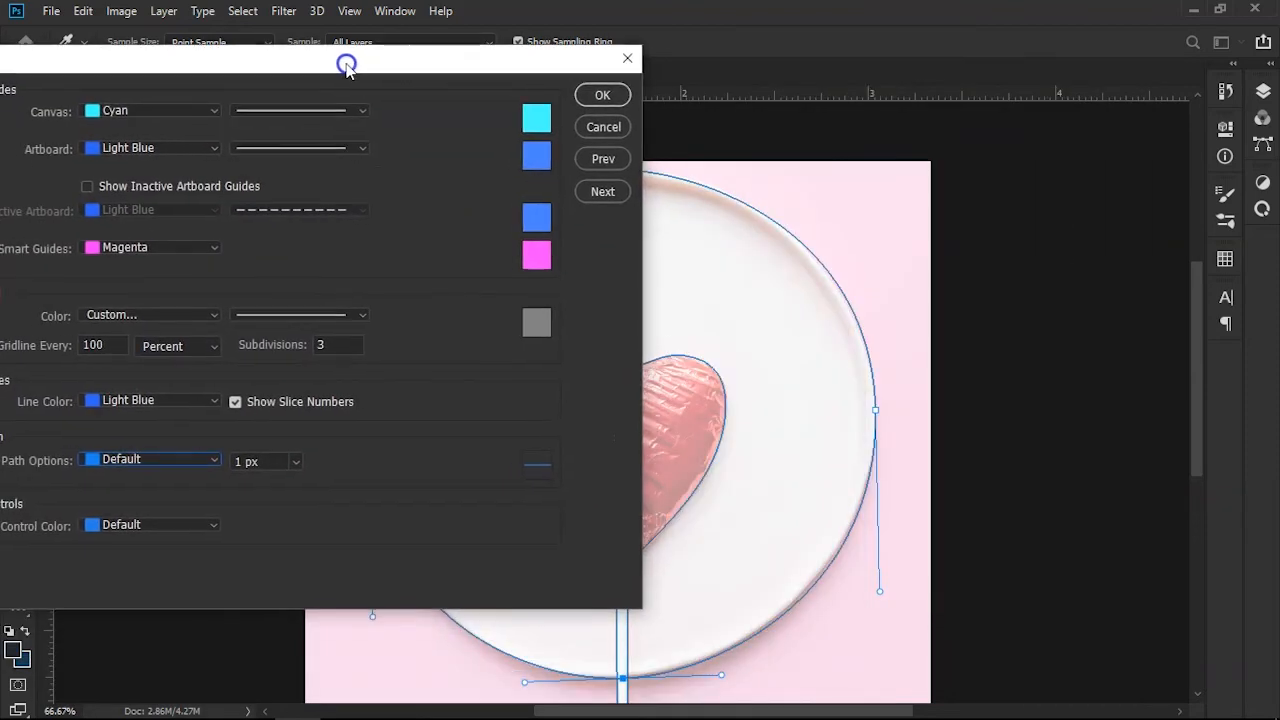
{"action": "left_click", "coordinate": [290, 467]}
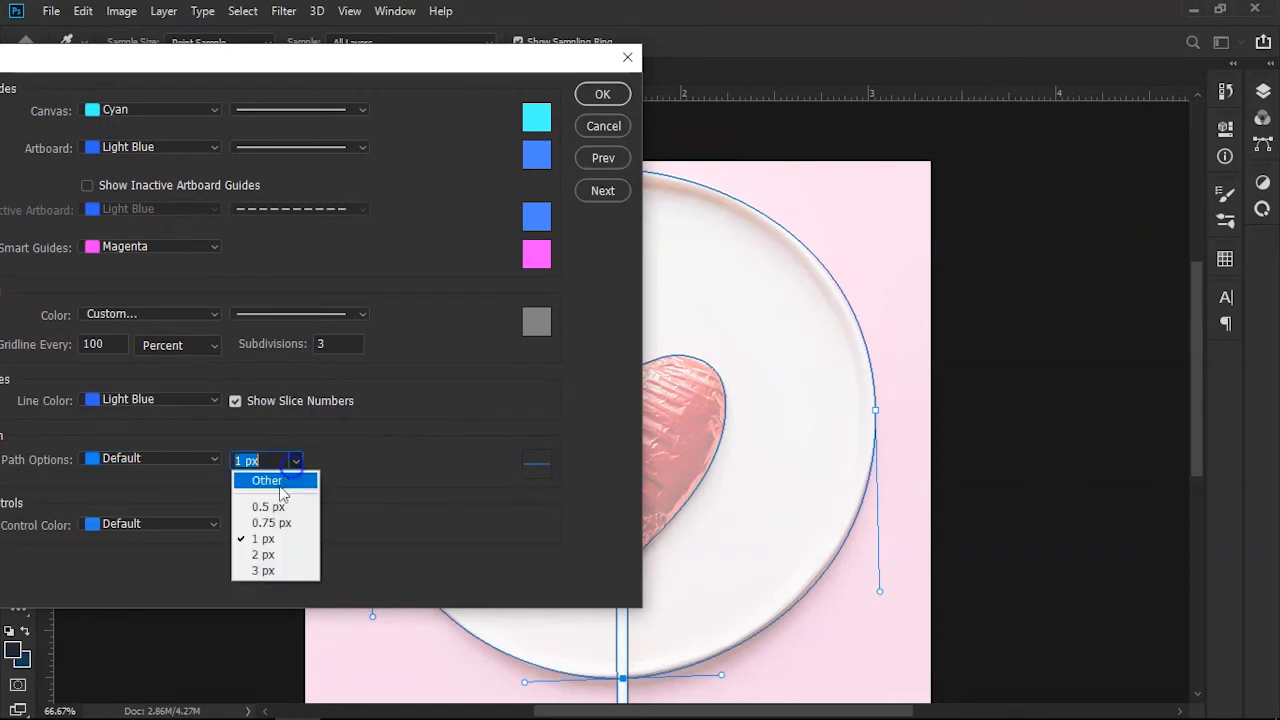
{"action": "left_click", "coordinate": [262, 553]}
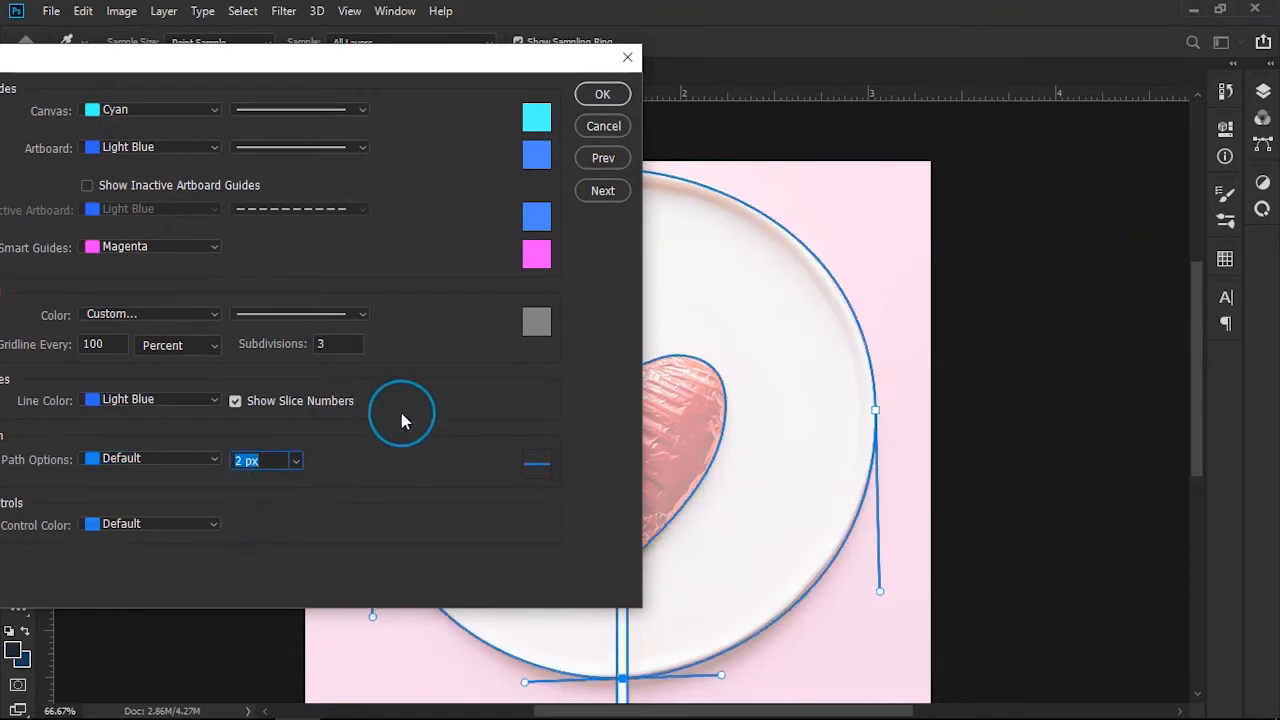
{"action": "left_click_drag", "start_coordinate": [418, 60], "coordinate": [622, 130]}
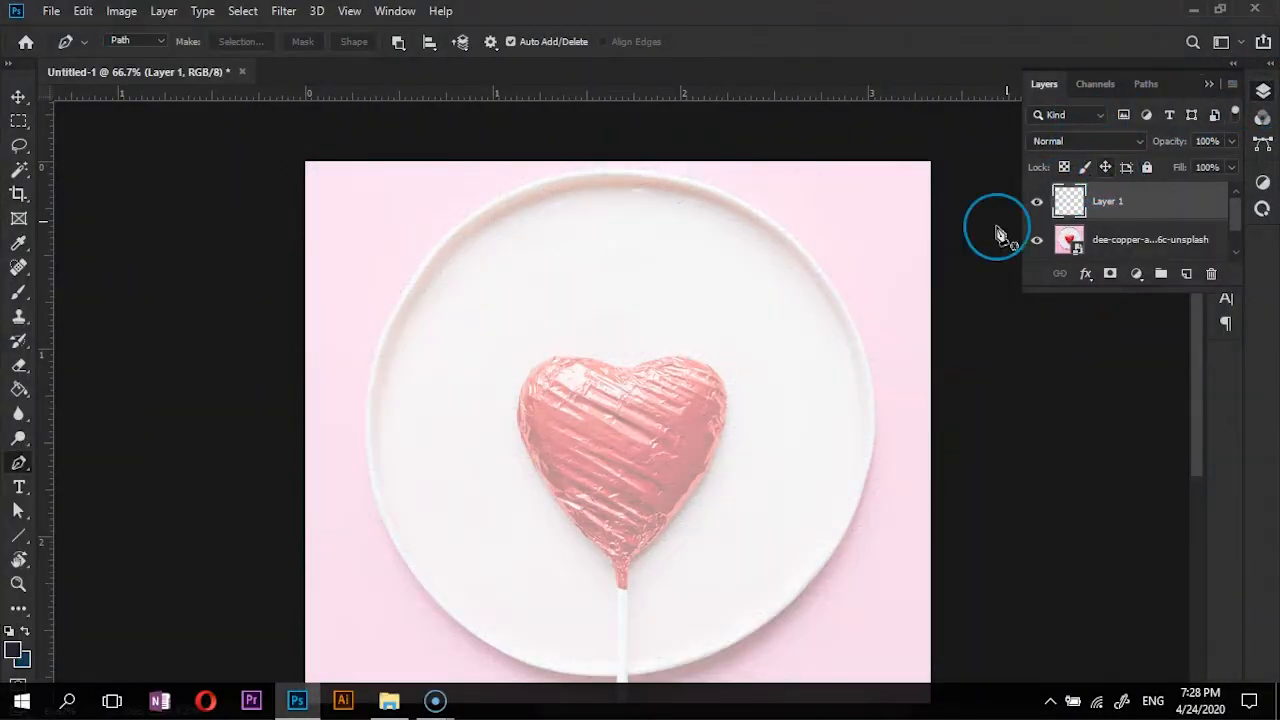
- Start a Pen path along the heart's upper edge with smooth anchors on the left lobe, the centre dip and the right lobe
{"action": "key", "text": "ctrl+plus"}
{"action": "key", "text": "ctrl+plus"}
{"action": "left_click_drag", "start_coordinate": [688, 250], "coordinate": [731, 206]}
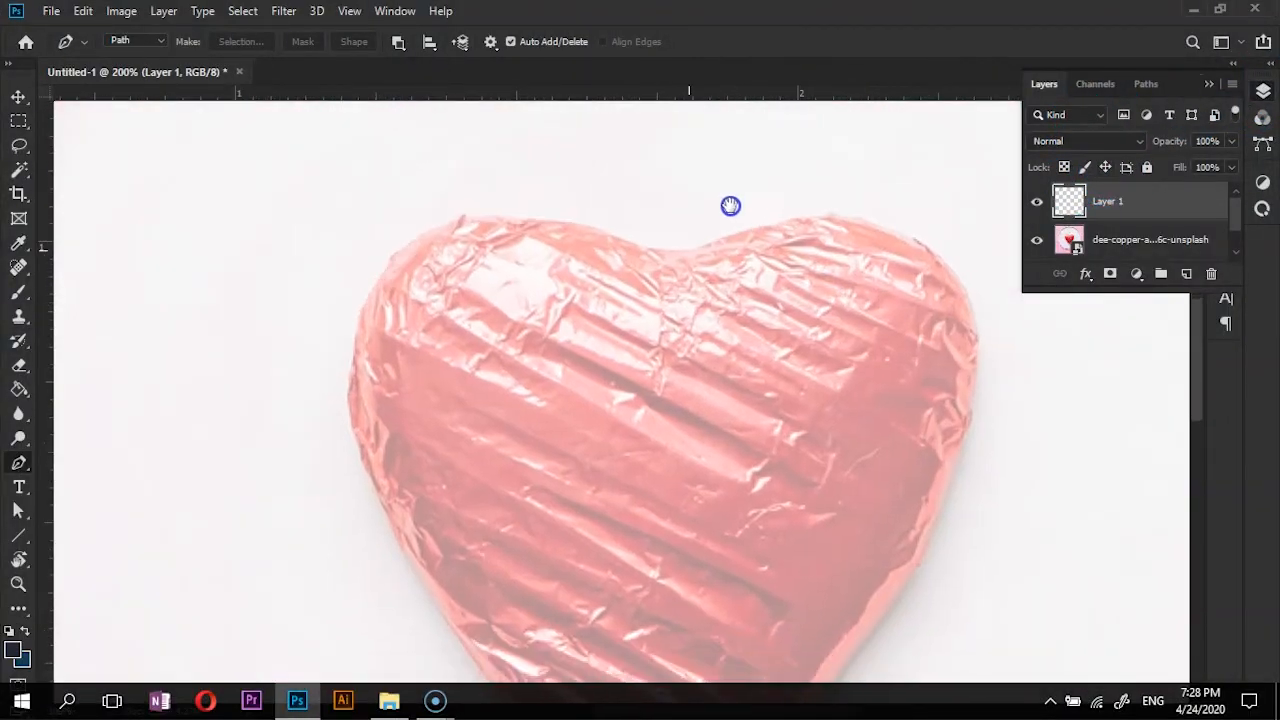
{"action": "left_click_drag", "start_coordinate": [632, 203], "coordinate": [560, 245]}
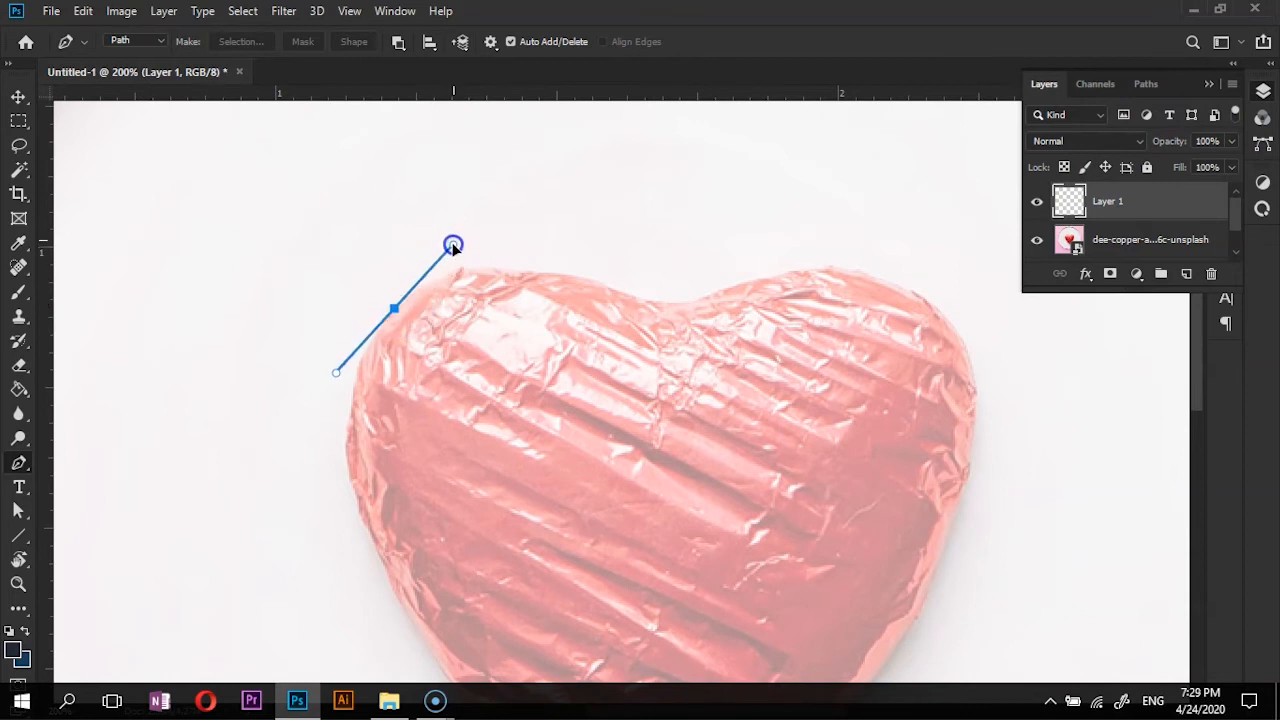
{"action": "left_click_drag", "start_coordinate": [452, 245], "coordinate": [451, 245]}
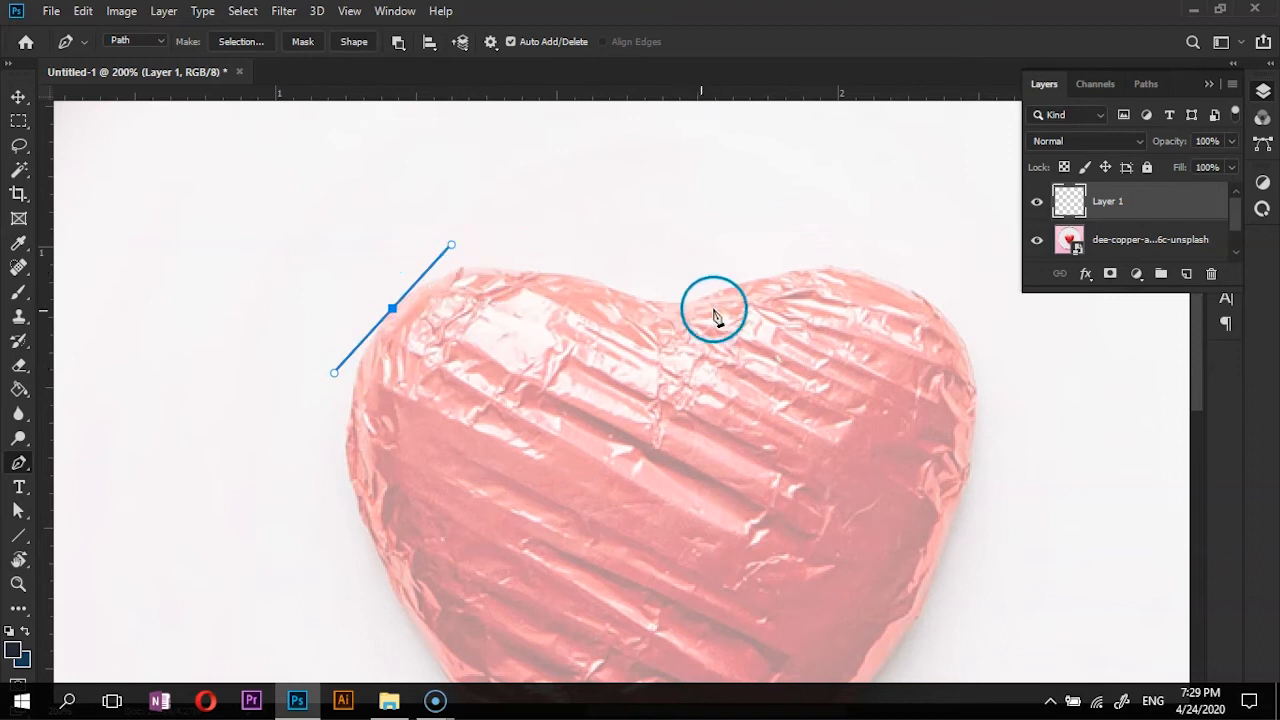
{"action": "left_click_drag", "start_coordinate": [666, 304], "coordinate": [763, 298]}
{"action": "left_click_drag", "start_coordinate": [939, 316], "coordinate": [928, 395]}
- Undo all the anchors of the path along the heart's upper edge
{"action": "key", "text": "ctrl+minus"}
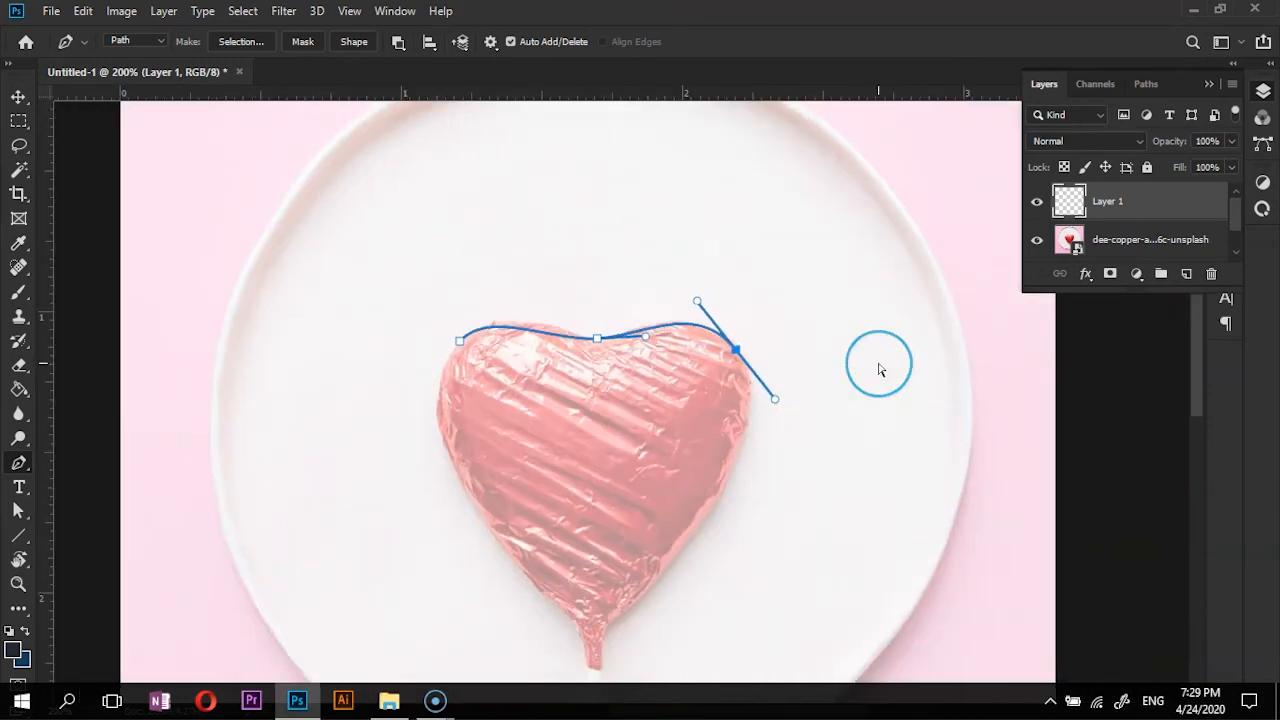
{"action": "key", "text": "ctrl+minus"}
{"action": "key", "text": "ctrl+minus"}
{"action": "key", "text": "ctrl+minus"}
{"action": "key", "text": "ctrl+plus"}
{"action": "key", "text": "ctrl+plus"}
{"action": "key", "text": "ctrl+plus"}
{"action": "key", "text": "ctrl+plus"}
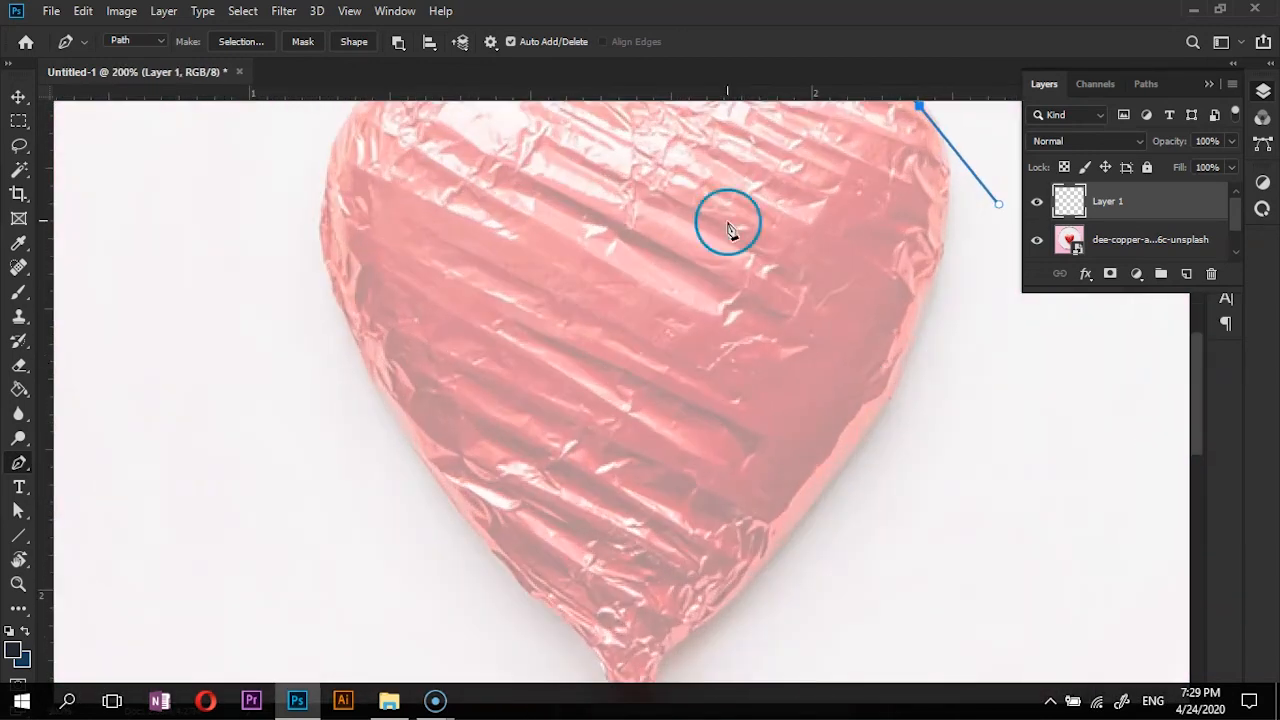
{"action": "left_click_drag", "start_coordinate": [748, 268], "coordinate": [683, 416]}
{"action": "key", "text": "ctrl+z"}
{"action": "key", "text": "ctrl+z"}
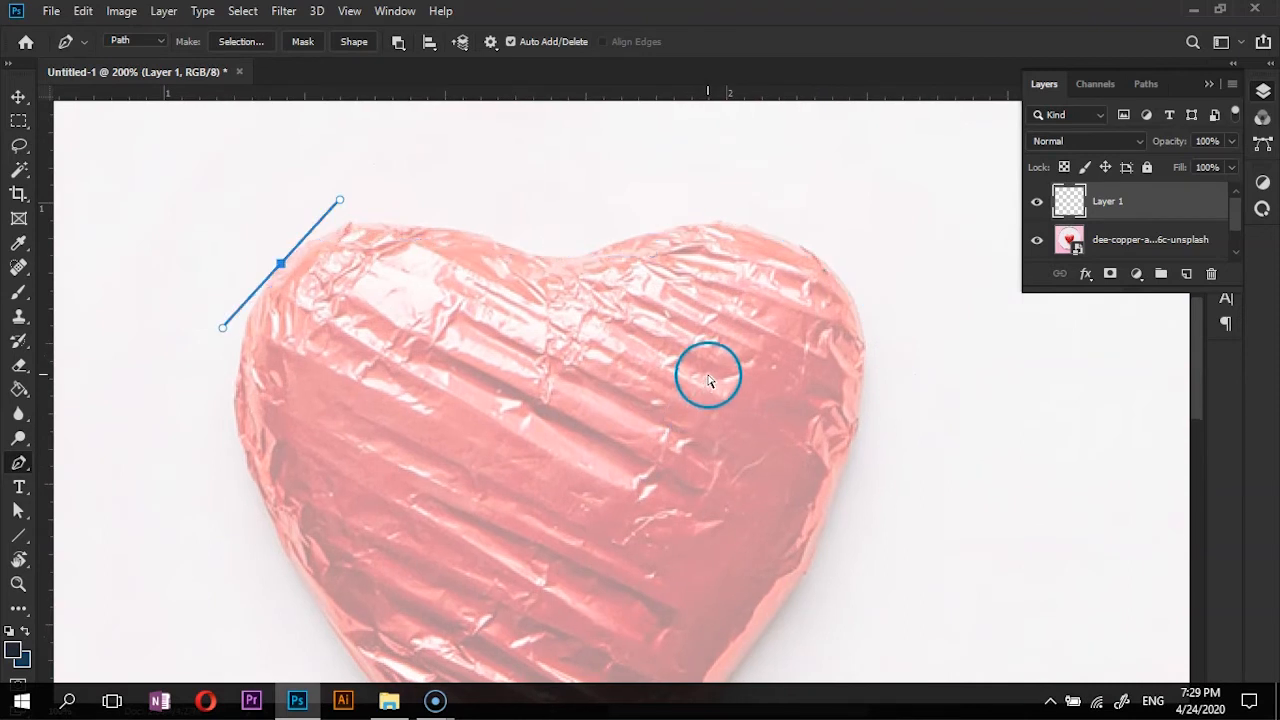
{"action": "key", "text": "ctrl+z"}
{"action": "key", "text": "ctrl+minus"}
{"action": "key", "text": "ctrl+minus"}
{"action": "key", "text": "ctrl+plus"}
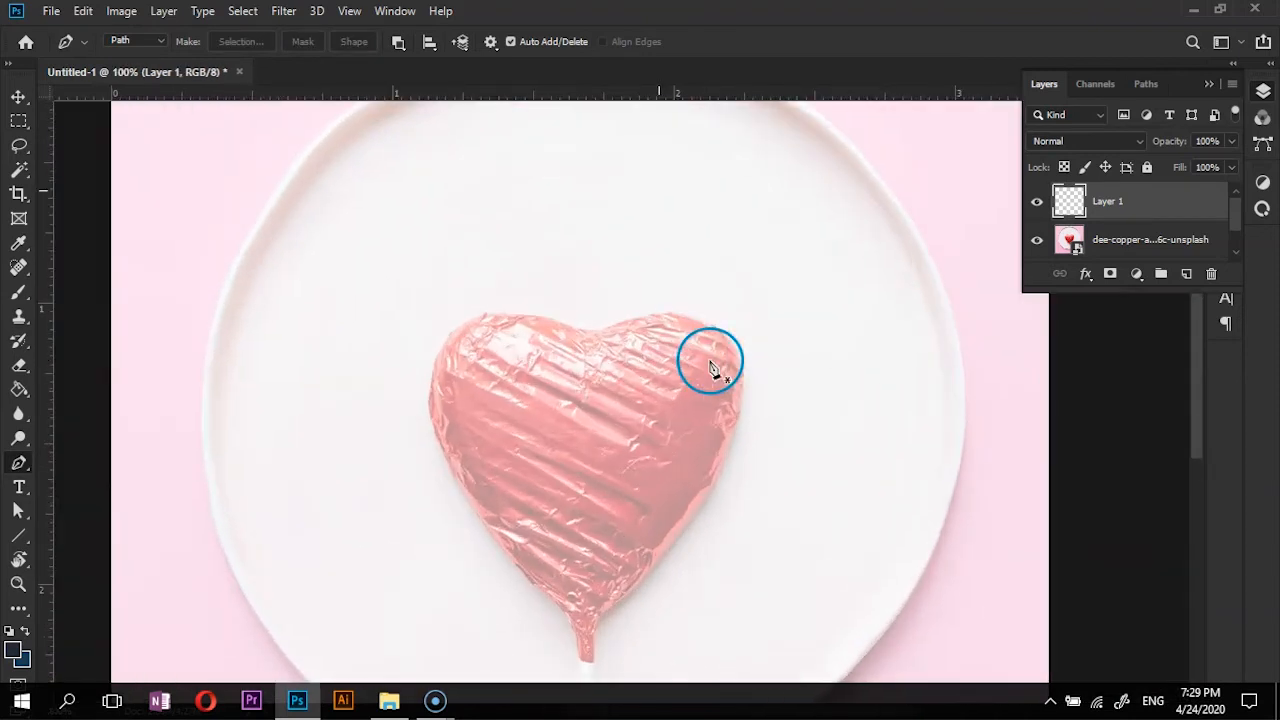
- Draw a closed triangular path with straight segments on the plate above the heart and convert it into a selection
{"action": "left_click_drag", "start_coordinate": [728, 276], "coordinate": [583, 377]}
{"action": "left_click_drag", "start_coordinate": [567, 261], "coordinate": [595, 216]}
{"action": "left_click", "coordinate": [587, 198]}
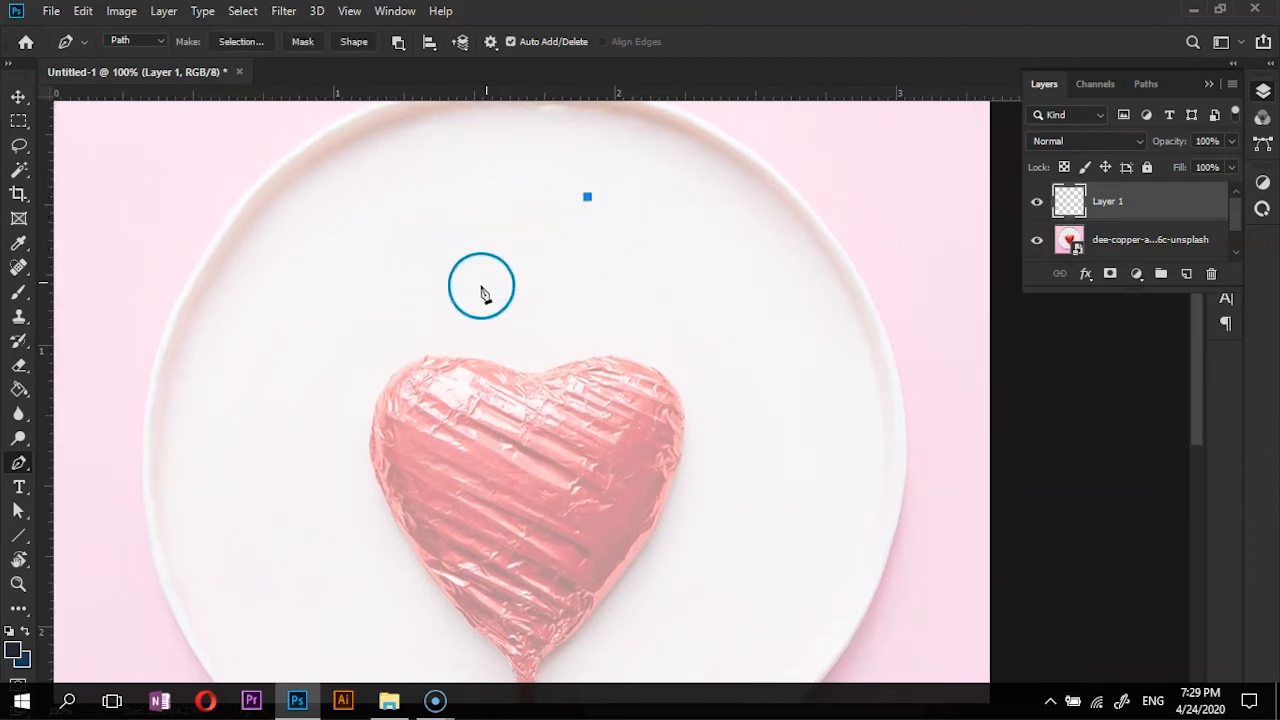
{"action": "left_click", "coordinate": [500, 278]}
{"action": "left_click", "coordinate": [731, 288]}
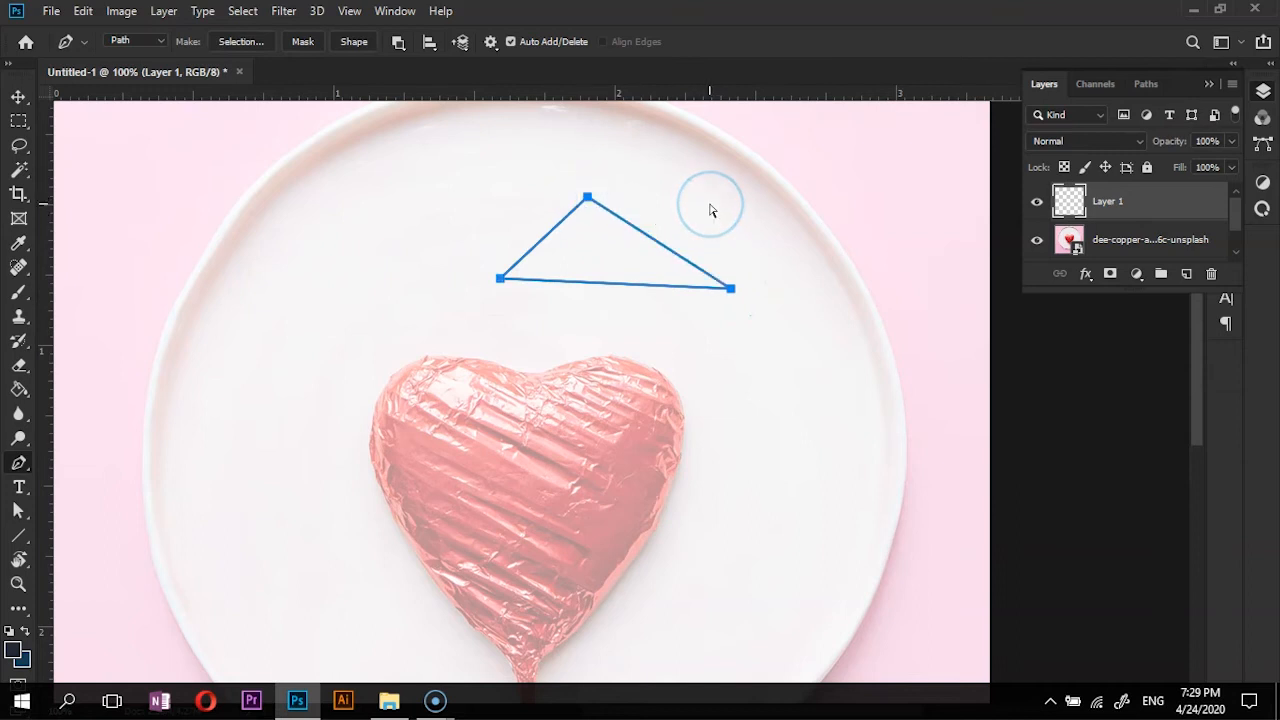
{"action": "left_click", "coordinate": [952, 231]}
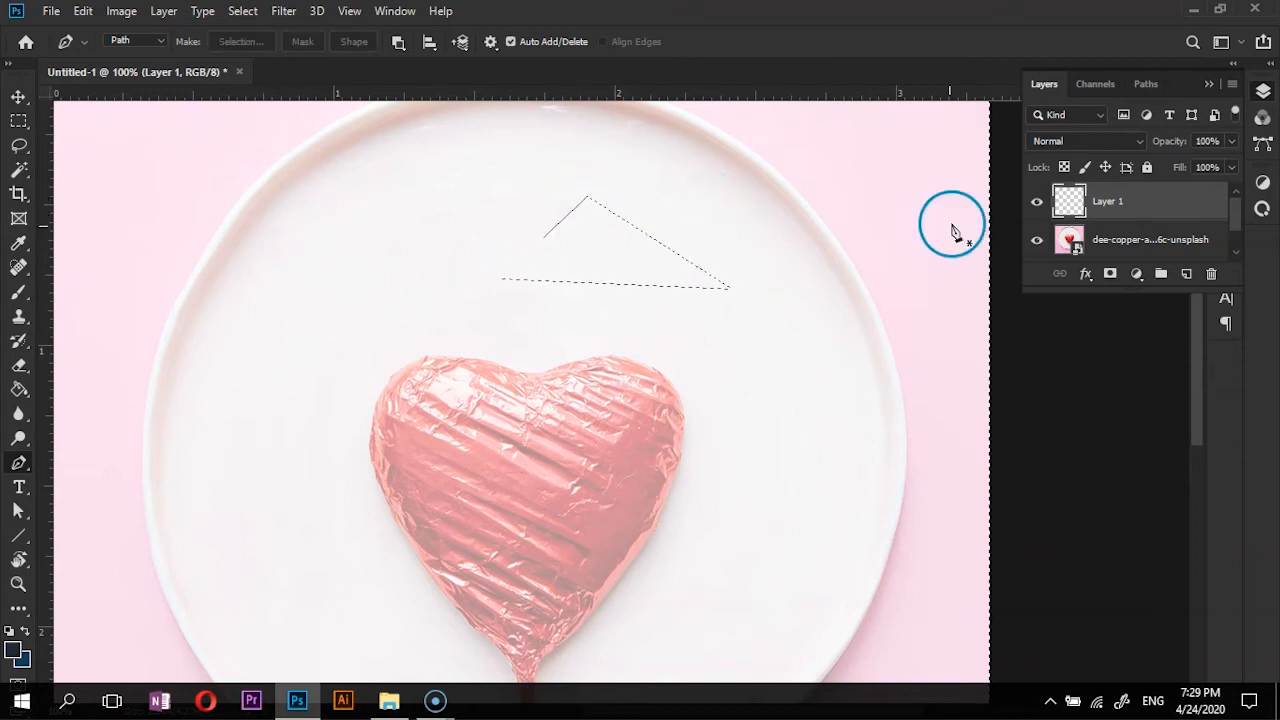
- Invert the selection so that only the triangle above the heart is selected, and deselect it
{"action": "key", "text": "ctrl+minus"}
{"action": "key", "text": "ctrl+minus"}
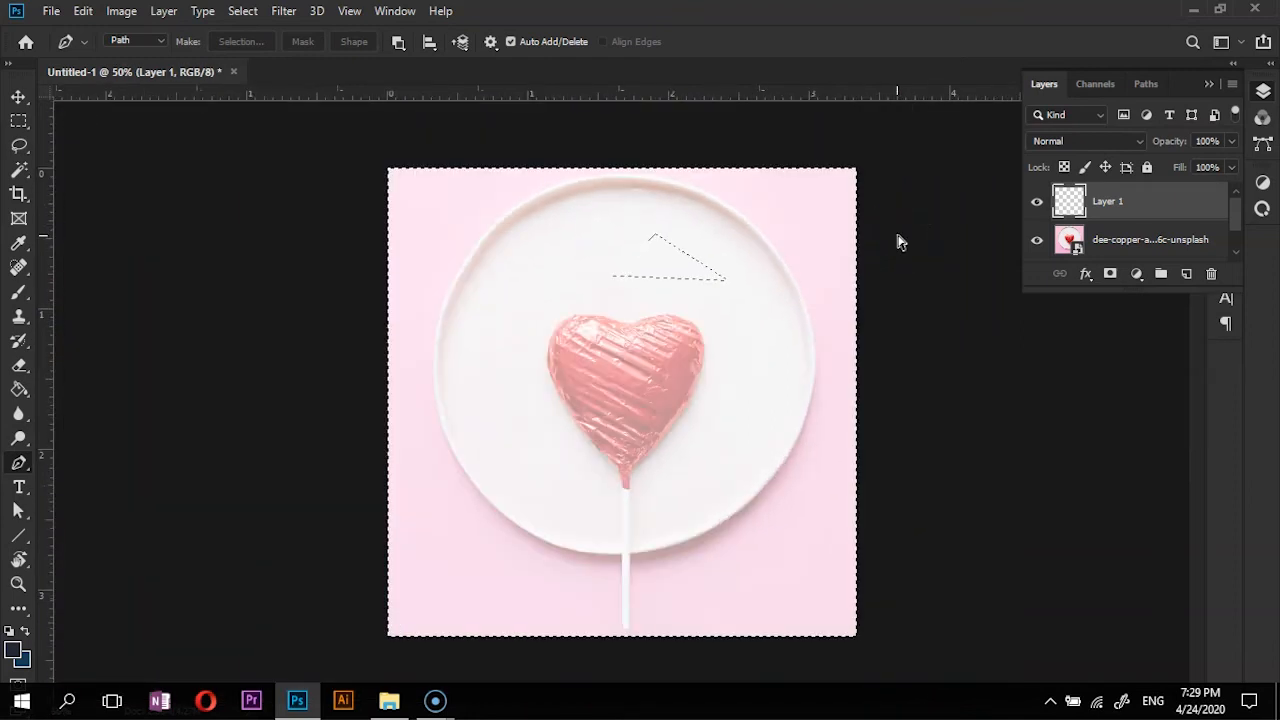
{"action": "key", "text": "ctrl+plus"}
{"action": "left_click_drag", "start_coordinate": [756, 255], "coordinate": [706, 309]}
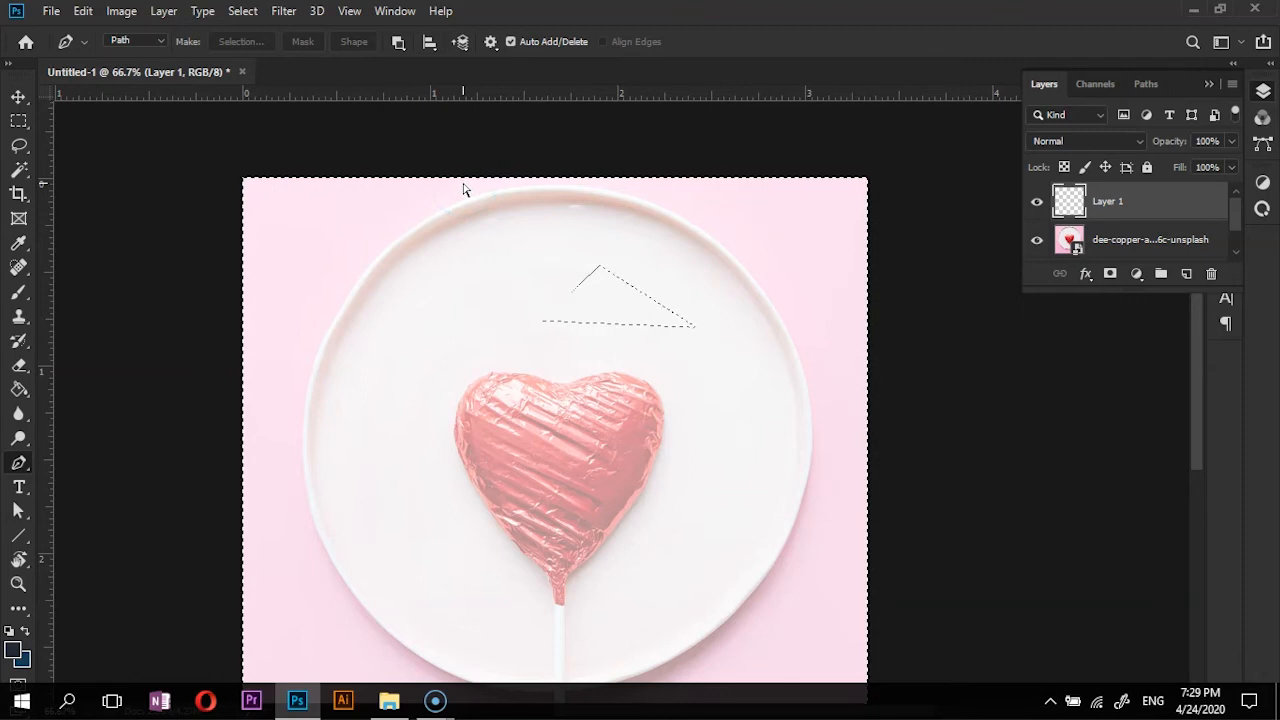
{"action": "key", "text": "ctrl+shift+i"}
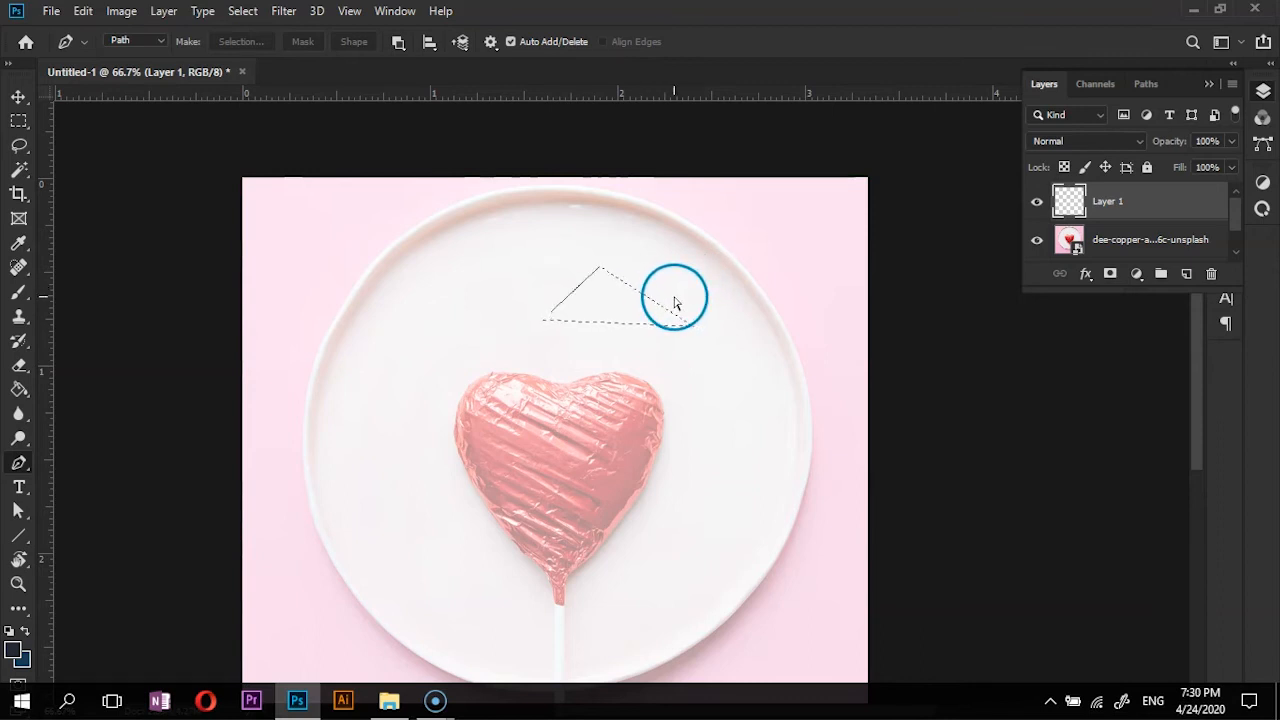
{"action": "key", "text": "ctrl+plus"}
{"action": "key", "text": "space"}
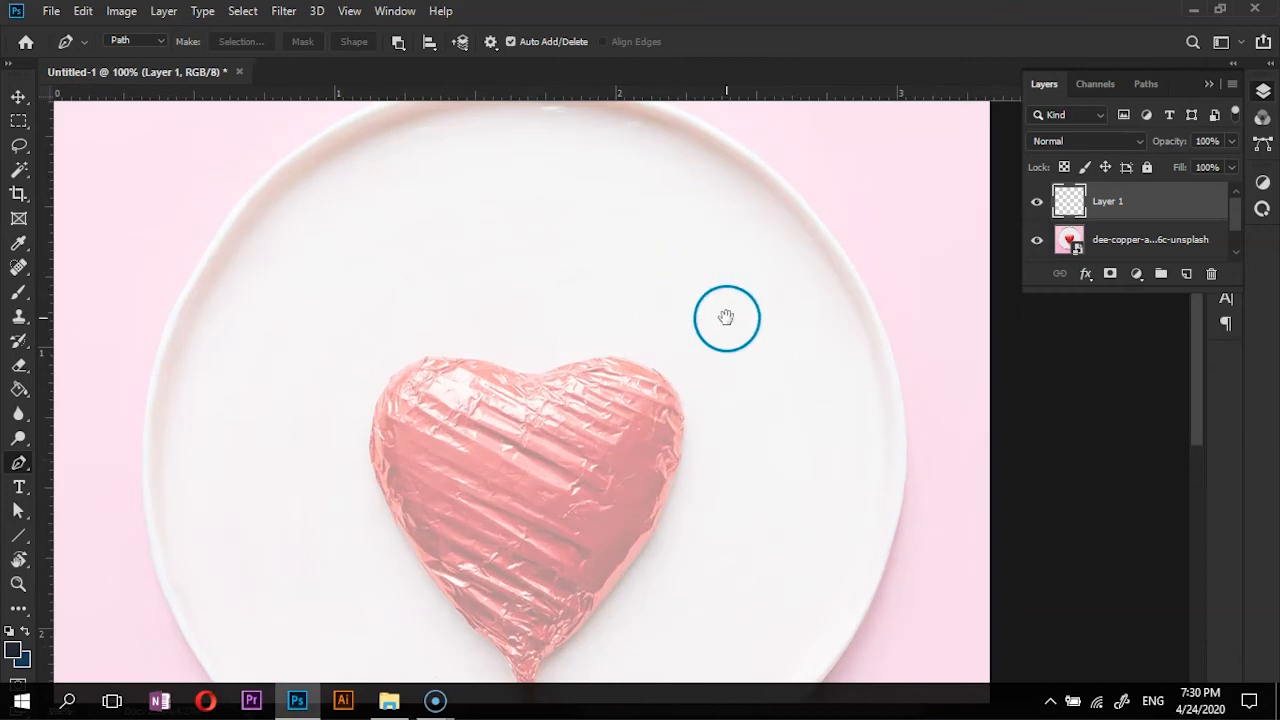
- Try a curved two-anchor Pen path across the plate above the heart, and undo it
{"action": "left_click_drag", "start_coordinate": [711, 289], "coordinate": [741, 372]}
{"action": "left_click_drag", "start_coordinate": [679, 325], "coordinate": [637, 269]}
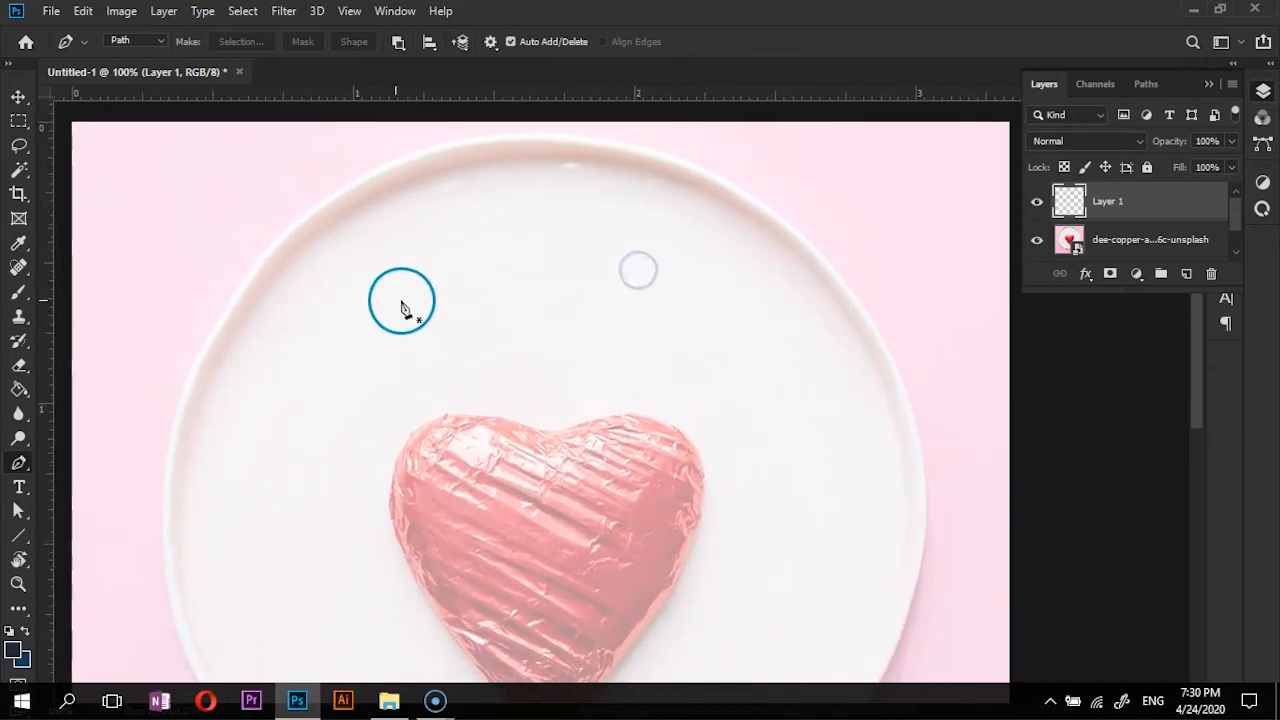
{"action": "left_click", "coordinate": [372, 304]}
{"action": "left_click_drag", "start_coordinate": [795, 318], "coordinate": [1006, 229]}
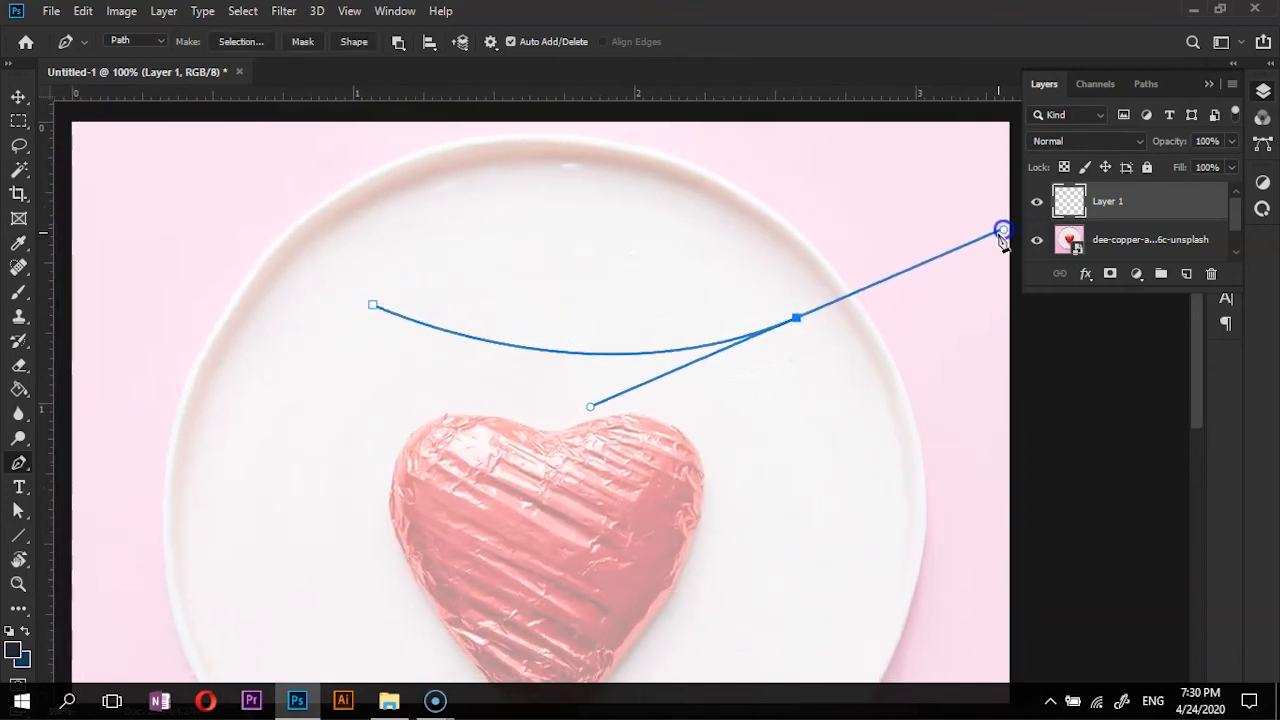
{"action": "key", "text": "ctrl+z"}
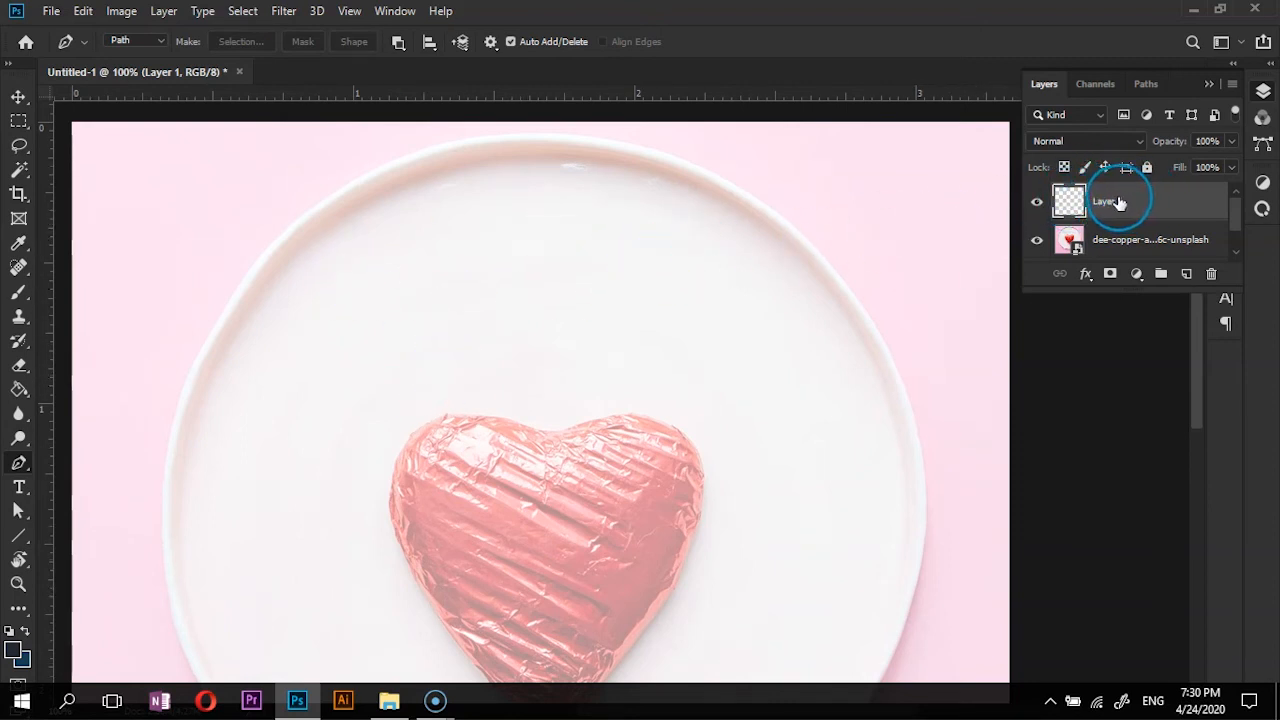
- Draw a Pen path across the plate above the heart with a first anchor and a smooth second anchor, curving the segment downward
{"action": "left_click_drag", "start_coordinate": [874, 229], "coordinate": [826, 254]}
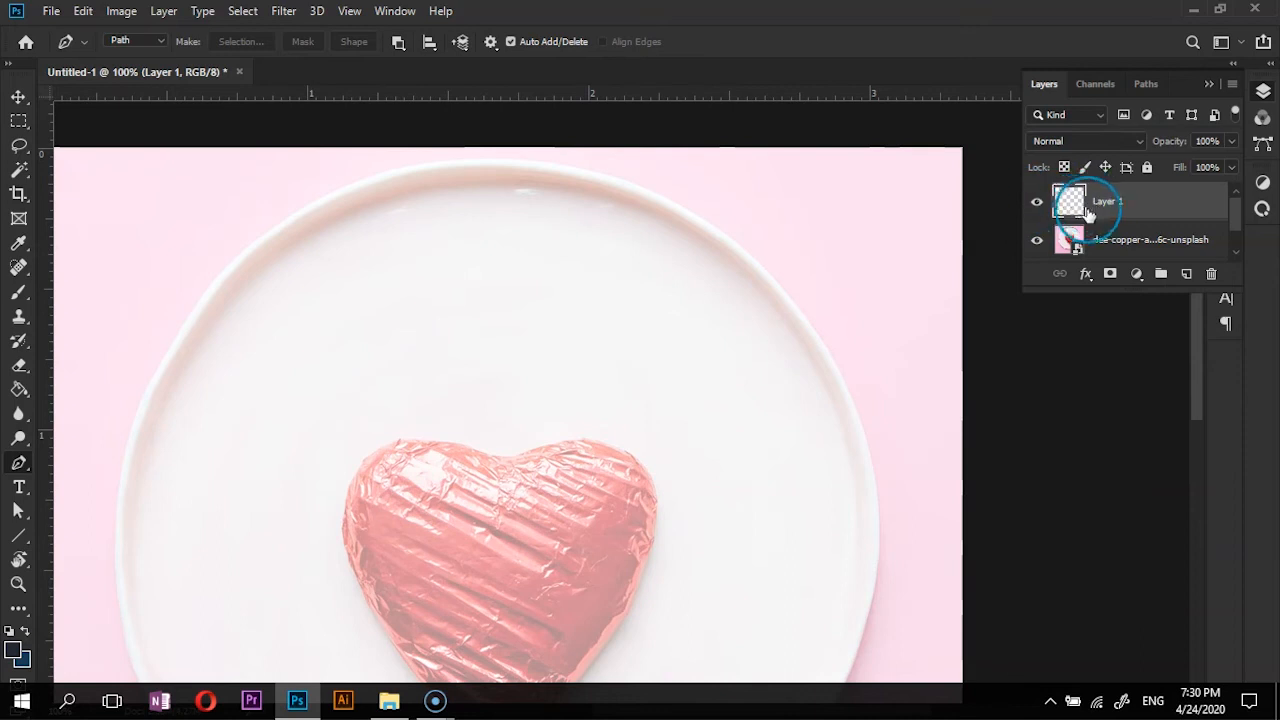
{"action": "left_click_drag", "start_coordinate": [632, 268], "coordinate": [670, 262]}
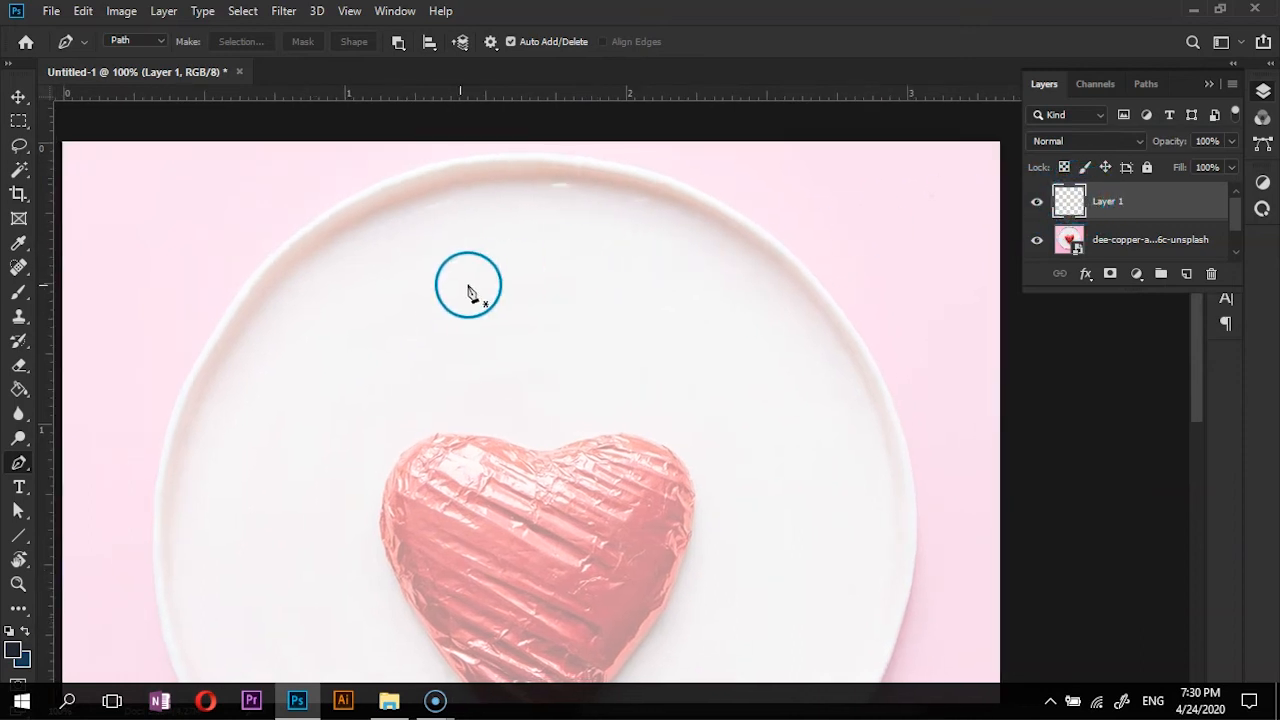
{"action": "left_click", "coordinate": [426, 332]}
{"action": "left_click_drag", "start_coordinate": [730, 298], "coordinate": [885, 193]}
{"action": "left_click_drag", "start_coordinate": [718, 247], "coordinate": [773, 260]}
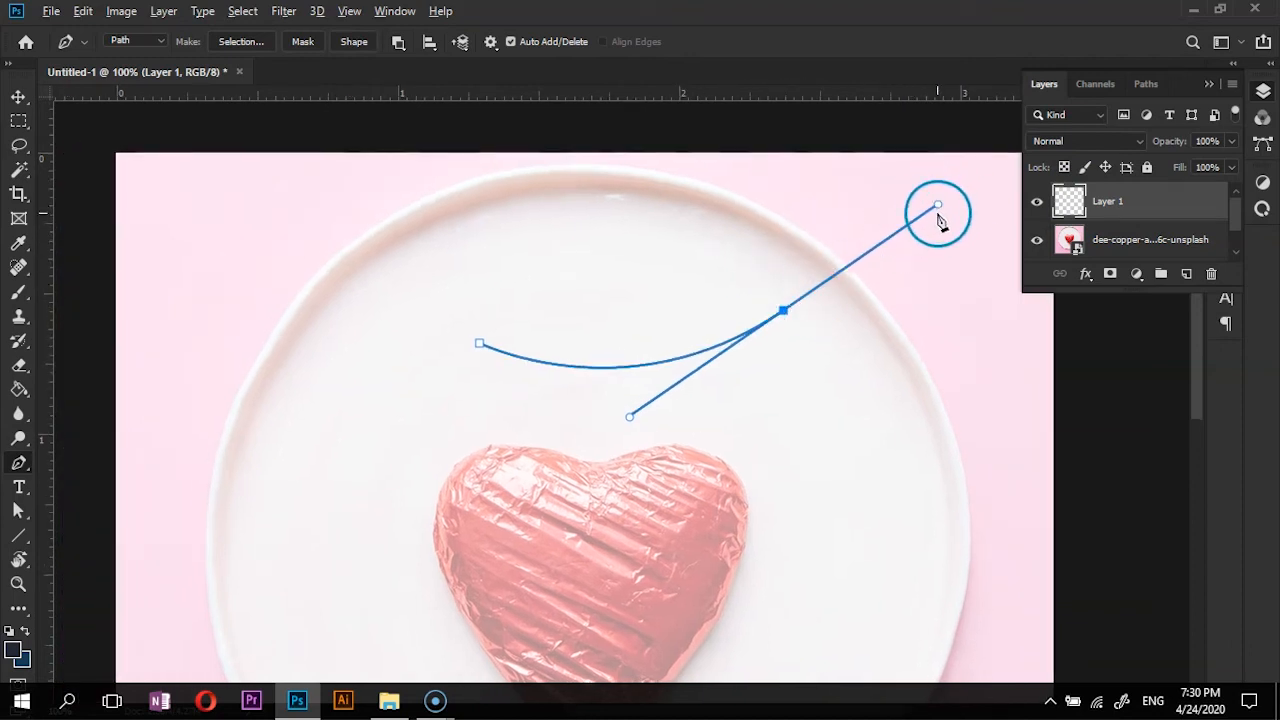
- Try swinging the second anchor's outgoing handle back over the plate and adding a third anchor, and undo the changes
{"action": "left_click_drag", "start_coordinate": [938, 206], "coordinate": [926, 204]}
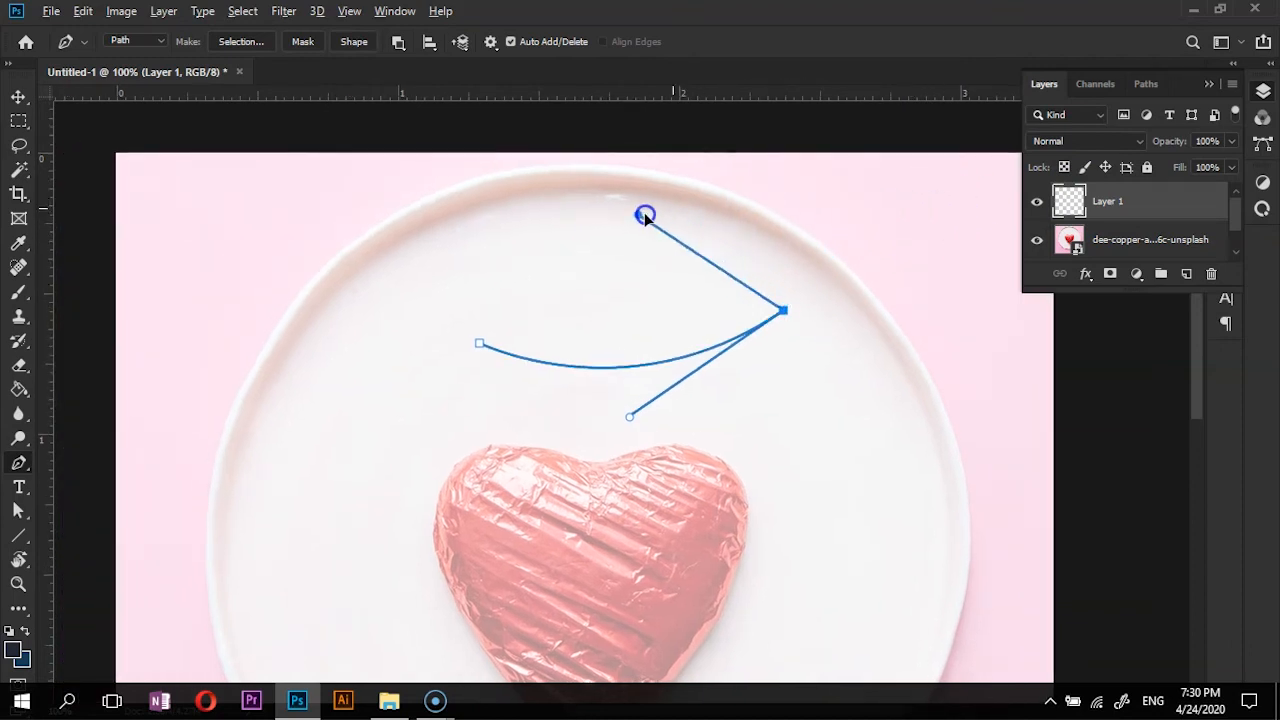
{"action": "left_click_drag", "start_coordinate": [645, 216], "coordinate": [879, 213]}
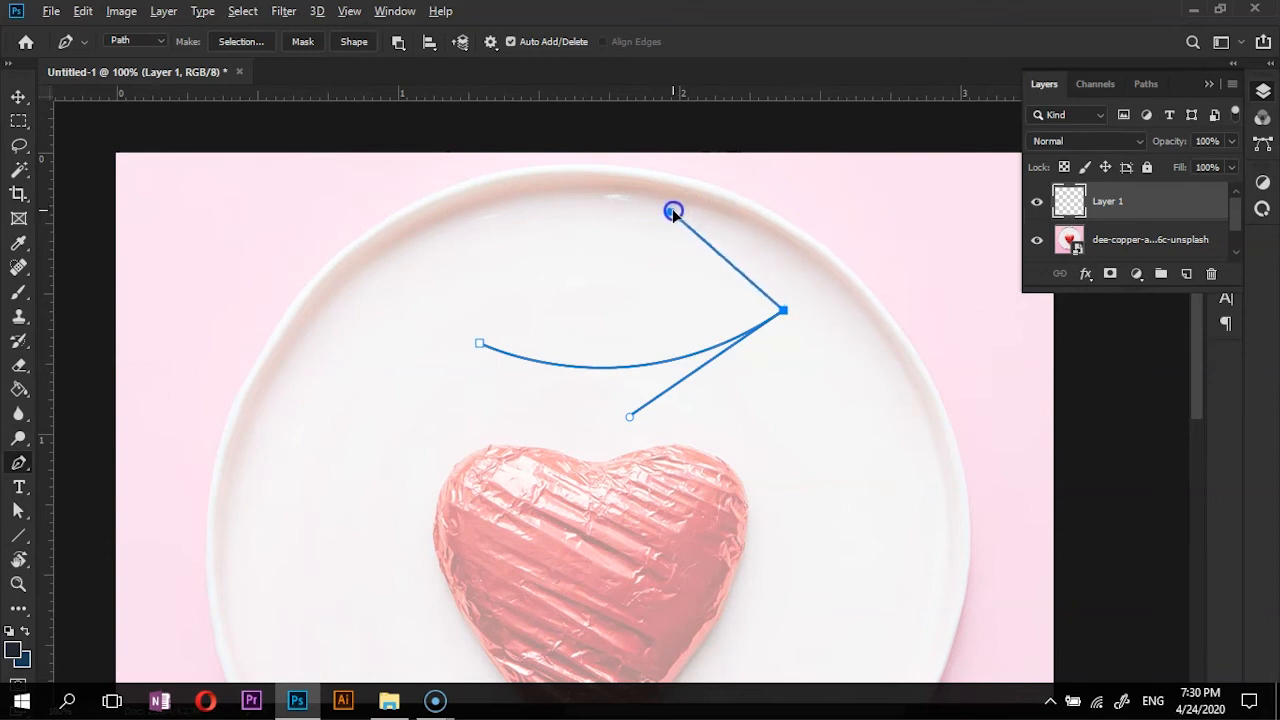
{"action": "left_click_drag", "start_coordinate": [669, 211], "coordinate": [687, 211]}
{"action": "left_click", "coordinate": [593, 205]}
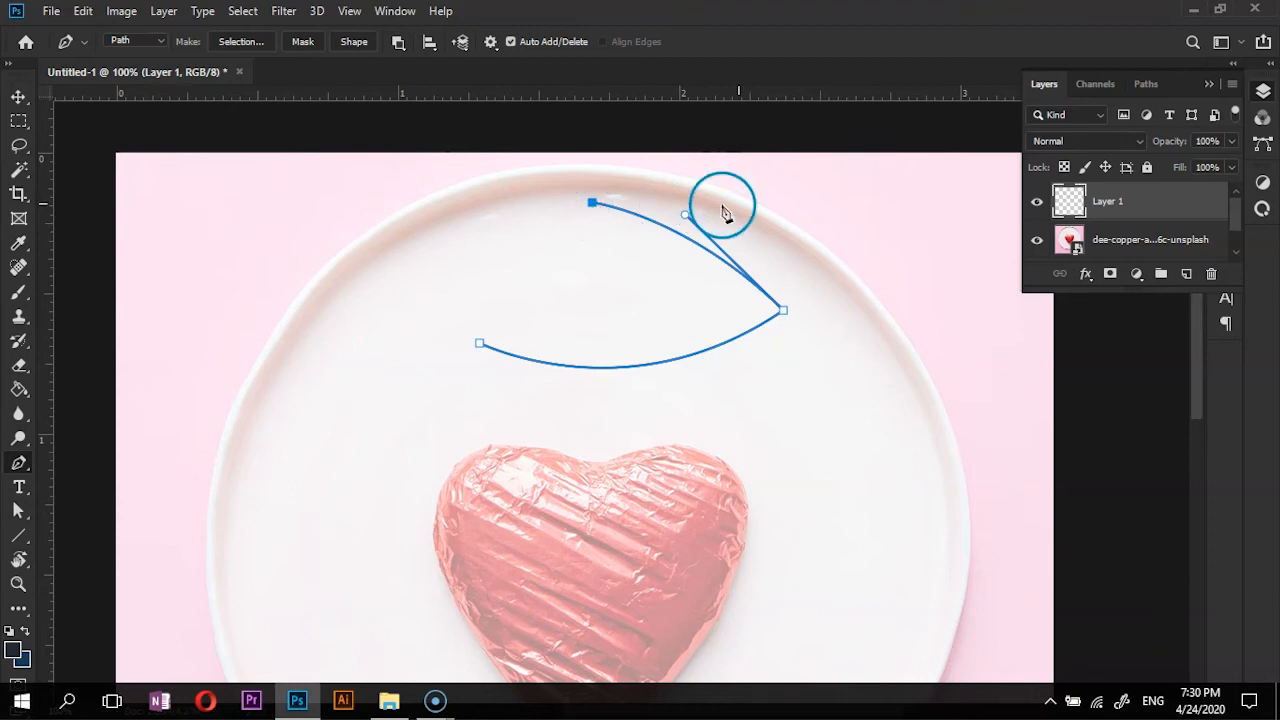
{"action": "key", "text": "ctrl+z"}
{"action": "left_click_drag", "start_coordinate": [686, 210], "coordinate": [624, 239]}
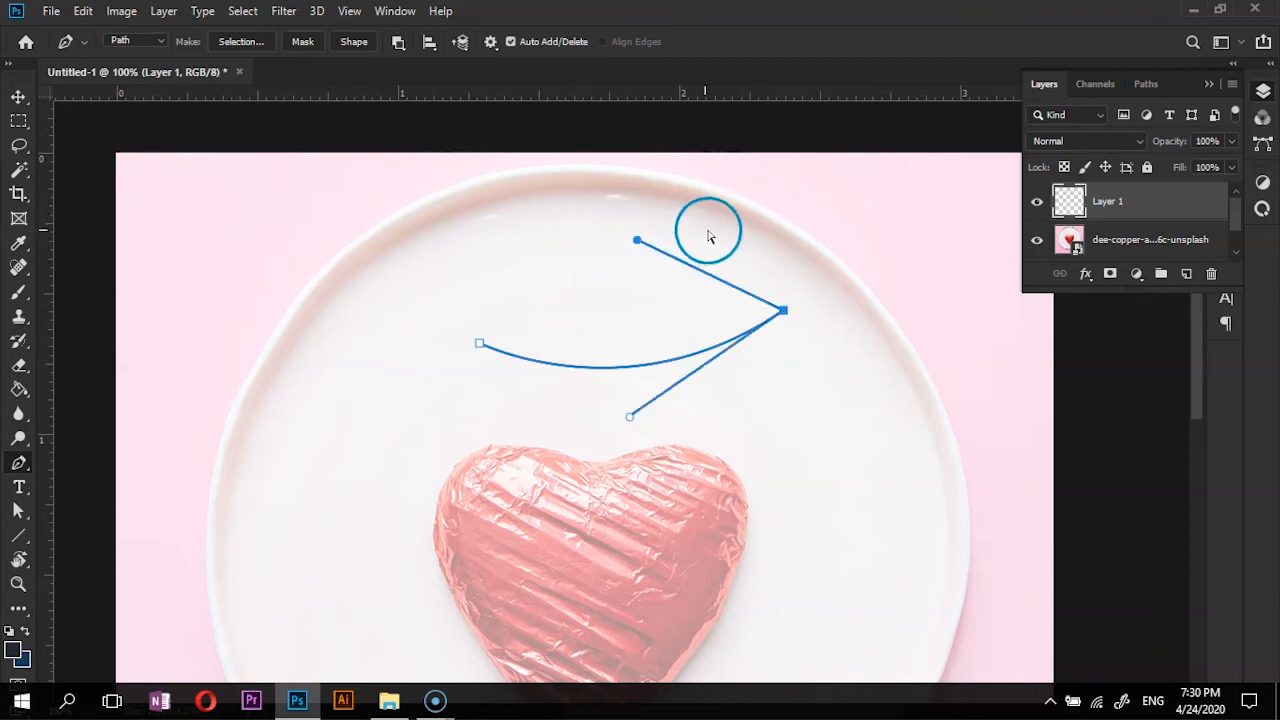
{"action": "key", "text": "ctrl+z"}
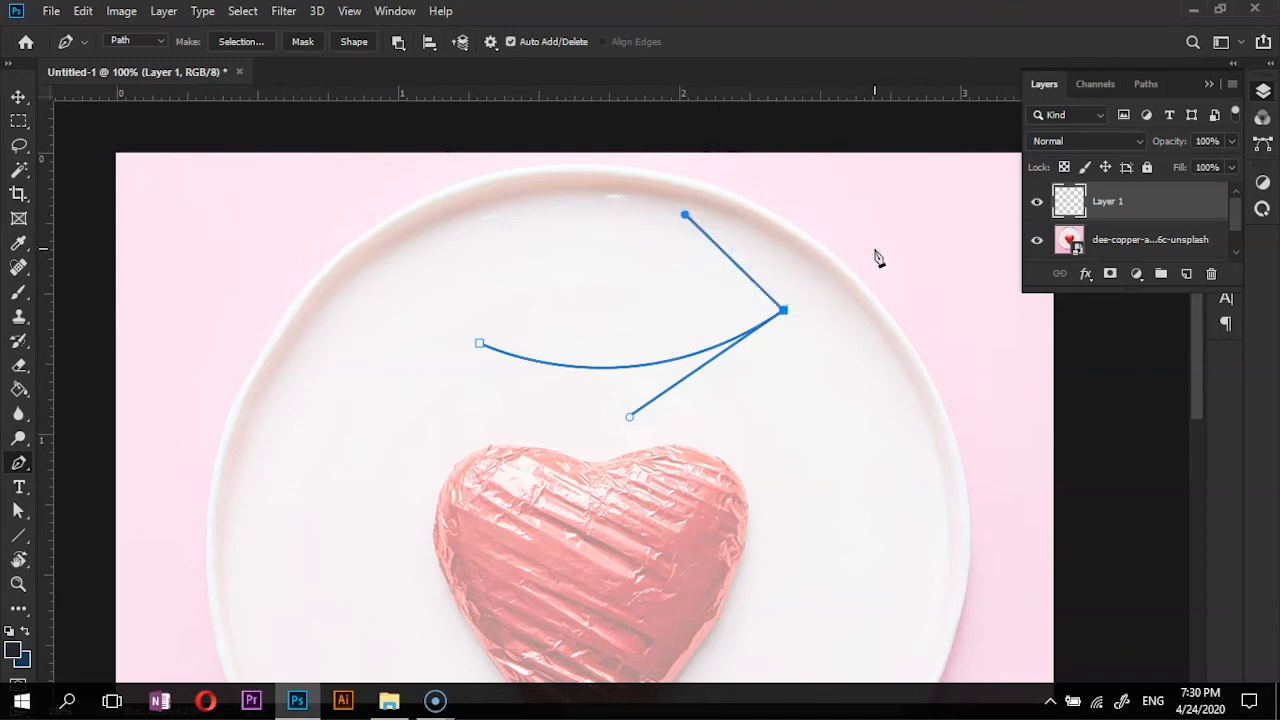
{"action": "key", "text": "ctrl+z"}
- Try curved and straight placements of the second anchor on the plate above the heart, undoing the curved ones
{"action": "left_click_drag", "start_coordinate": [706, 329], "coordinate": [920, 223]}
{"action": "key", "text": "ctrl+z"}
{"action": "left_click_drag", "start_coordinate": [833, 272], "coordinate": [833, 272]}
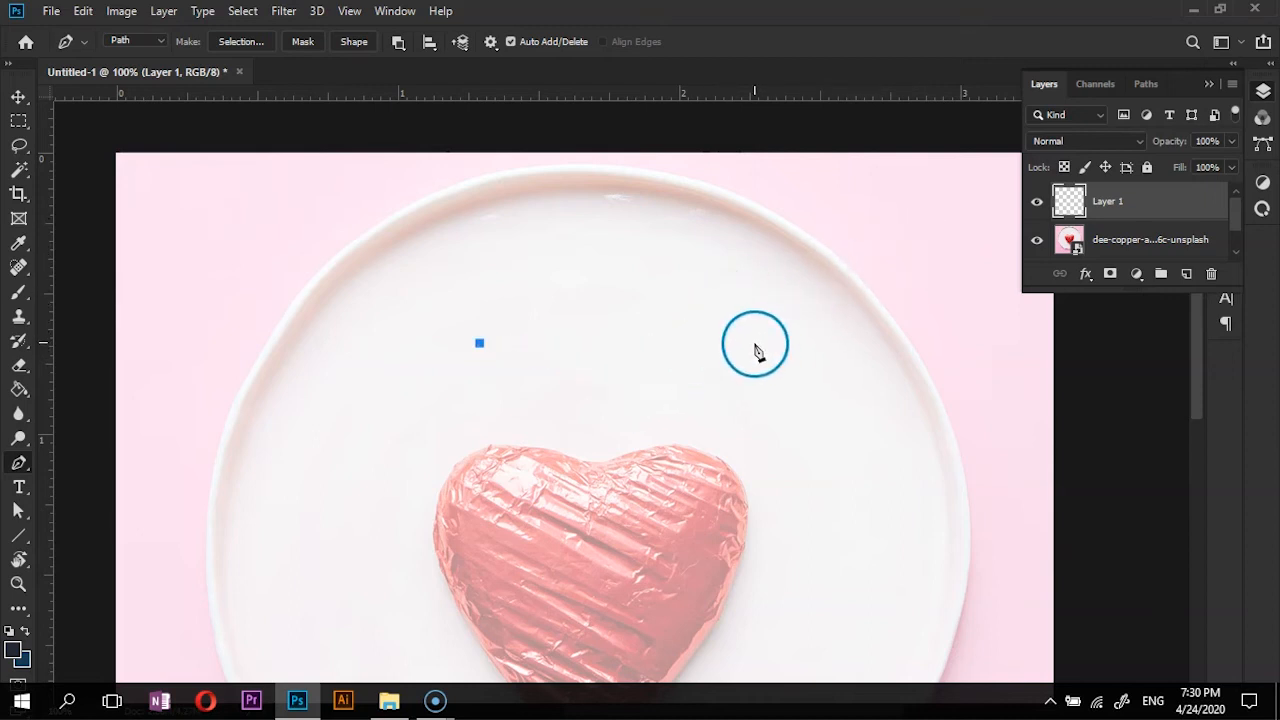
{"action": "left_click_drag", "start_coordinate": [754, 343], "coordinate": [789, 331]}
{"action": "key", "text": "ctrl+z"}
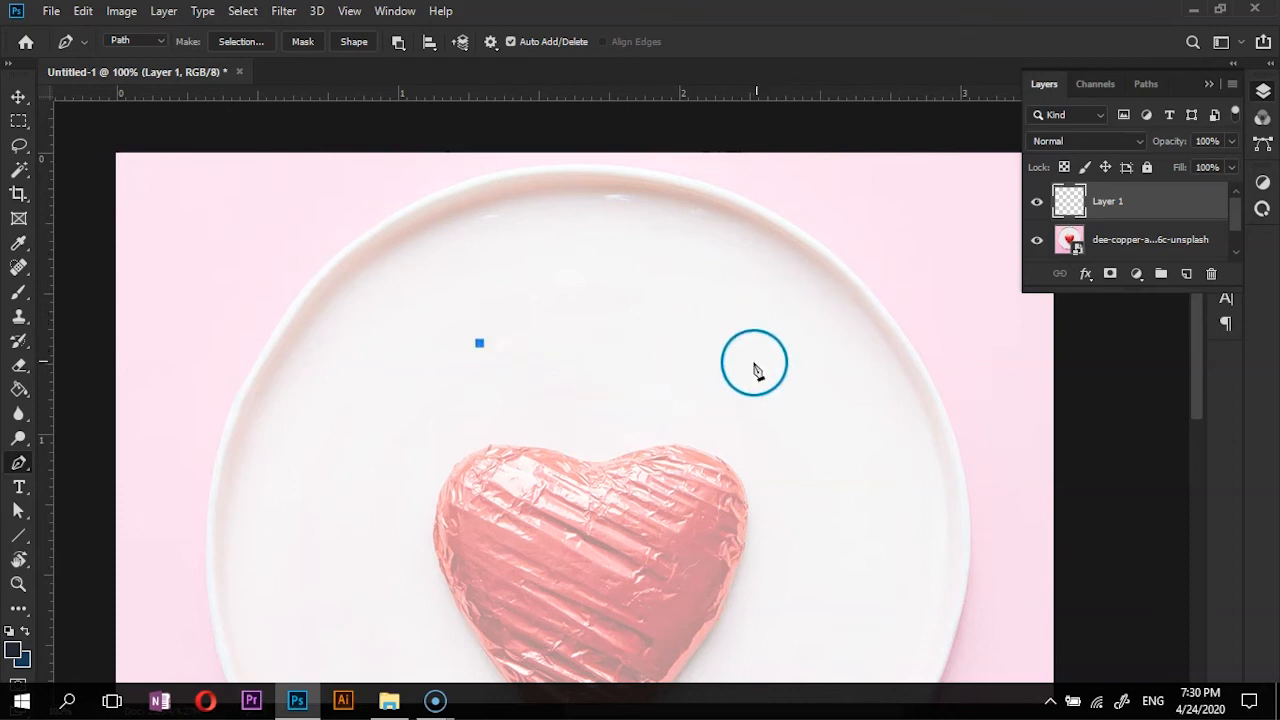
{"action": "left_click", "coordinate": [759, 357]}
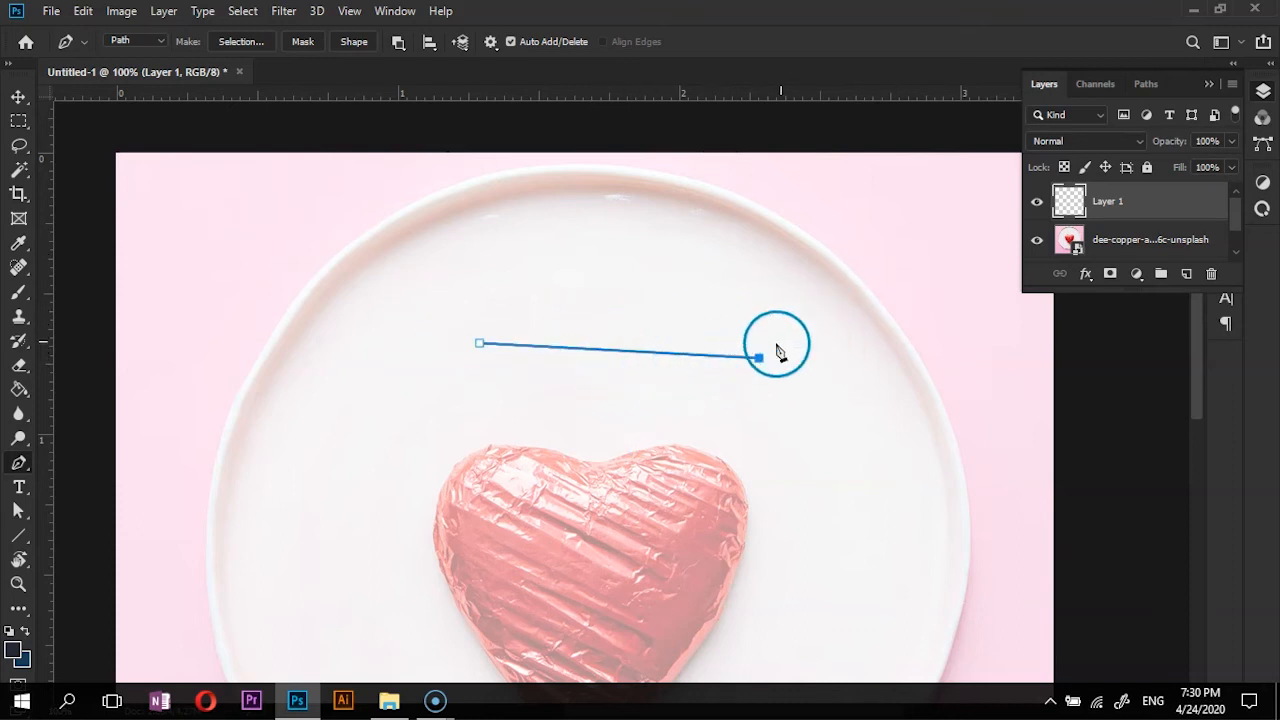
- Place a smooth second anchor above the heart's right lobe, adjust its handles and shift the anchor slightly down and right
{"action": "left_click_drag", "start_coordinate": [728, 358], "coordinate": [866, 288]}
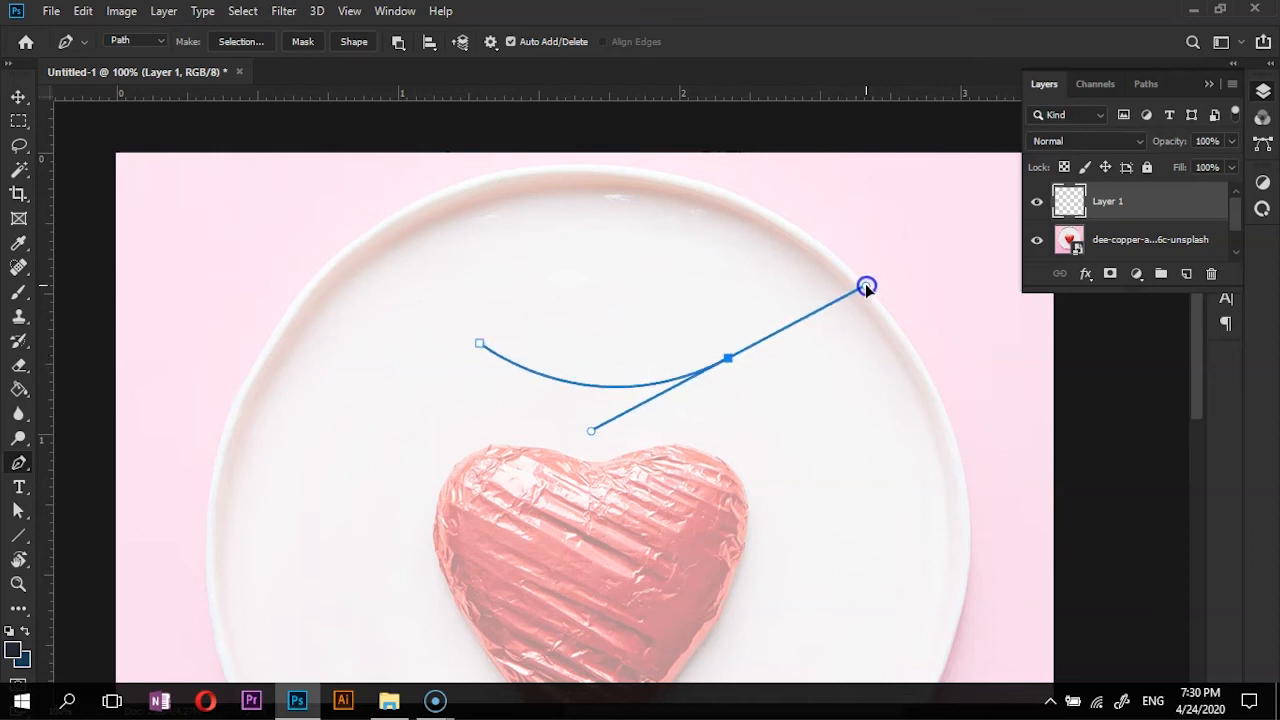
{"action": "left_click_drag", "start_coordinate": [818, 325], "coordinate": [883, 289]}
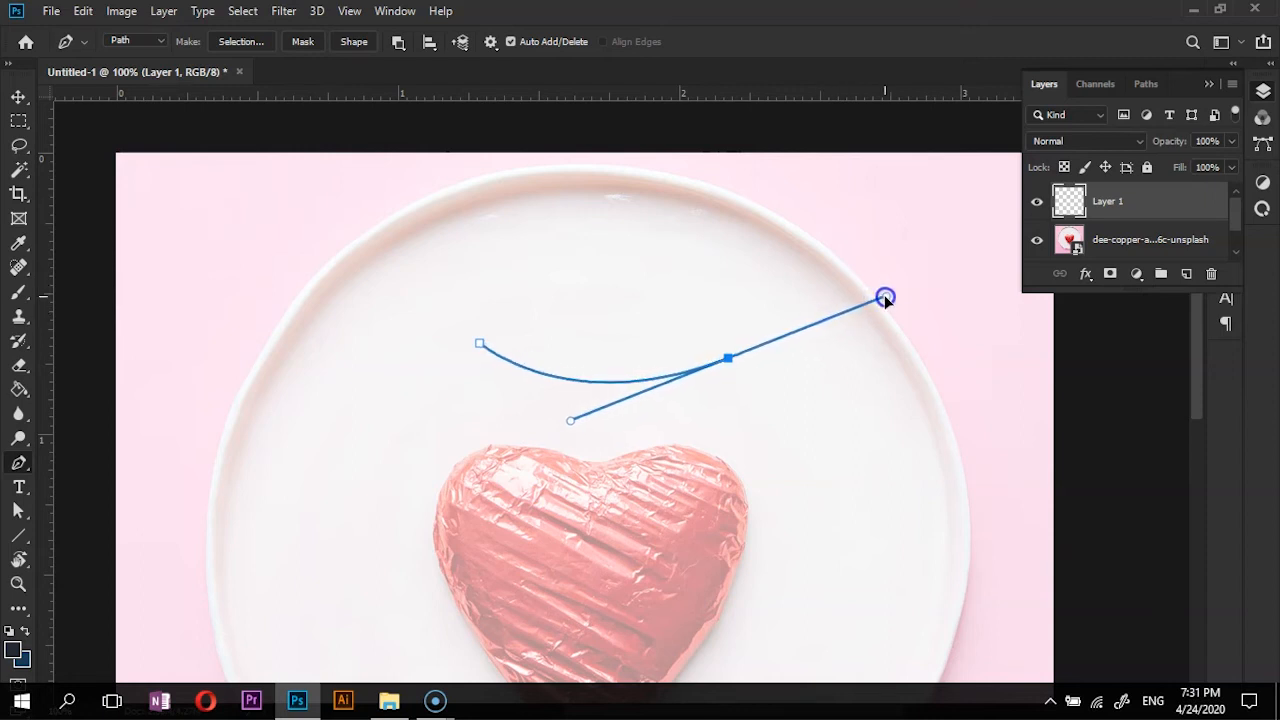
{"action": "left_click_drag", "start_coordinate": [849, 296], "coordinate": [898, 312]}
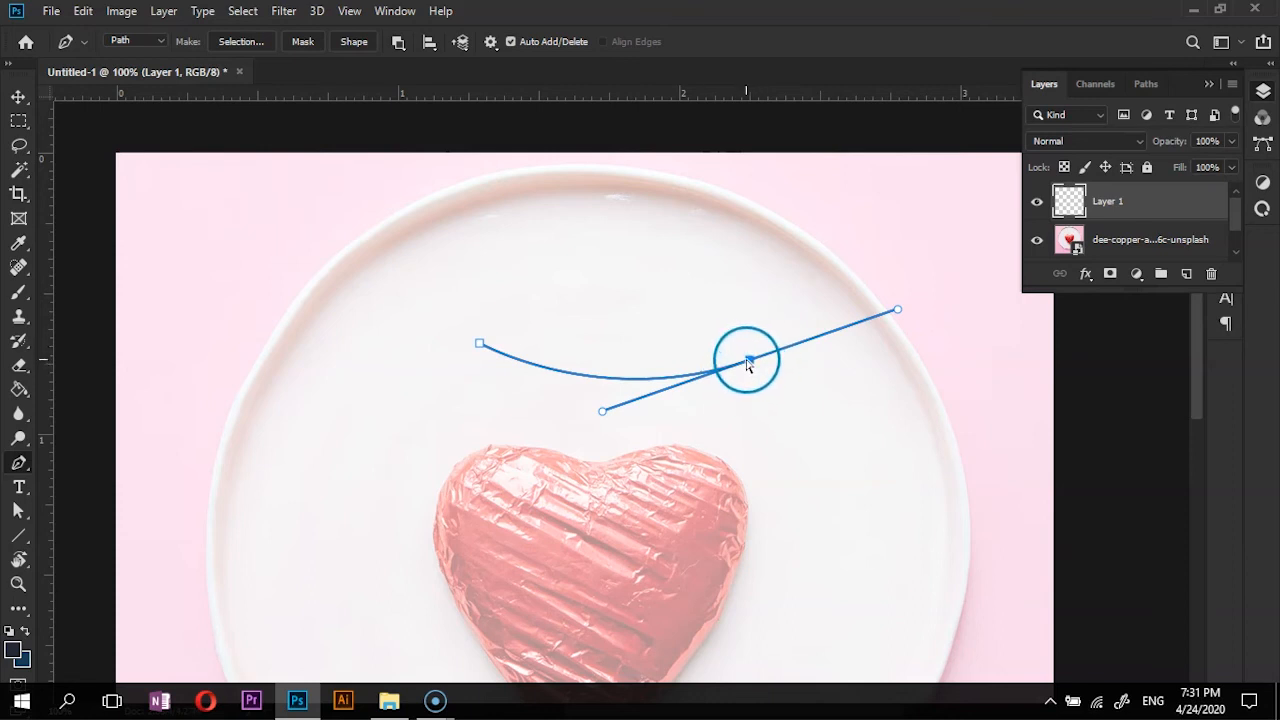
{"action": "mouse_move", "coordinate": [747, 364]}
{"action": "left_mouse_down"}
{"action": "mouse_move", "coordinate": [741, 394]}
{"action": "mouse_move", "coordinate": [741, 361]}
{"action": "mouse_move", "coordinate": [735, 375]}
{"action": "mouse_move", "coordinate": [752, 375]}
{"action": "left_mouse_up"}
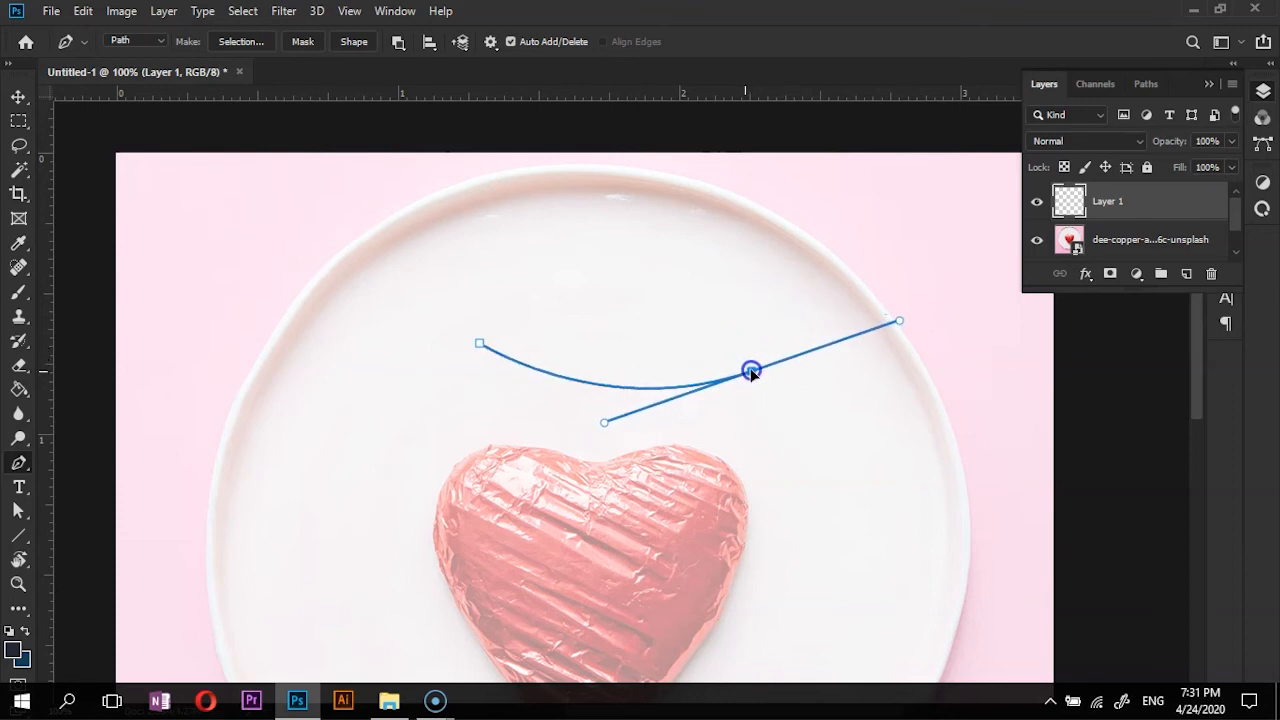
{"action": "left_click_drag", "start_coordinate": [750, 325], "coordinate": [807, 365]}
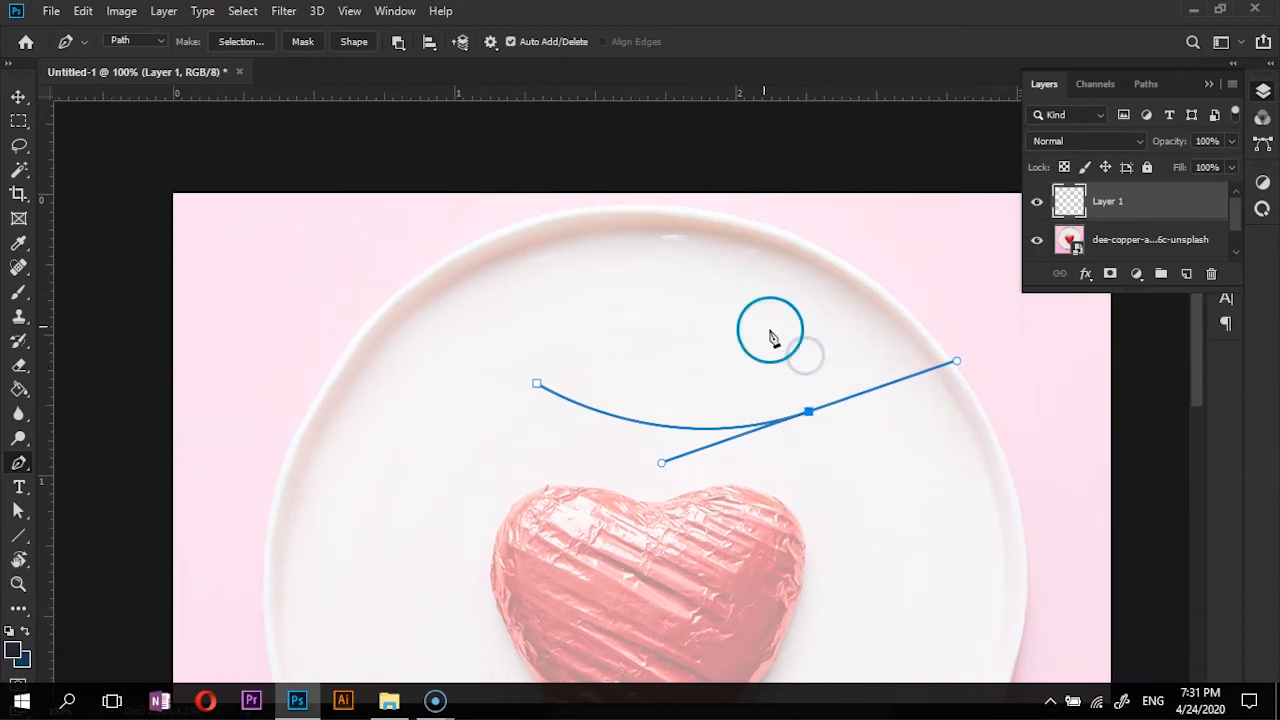
- Redirect the second anchor's outgoing handle upward and add a third anchor near the plate's upper rim with a curved segment
{"action": "left_click", "coordinate": [717, 263]}
{"action": "key", "text": "ctrl+z"}
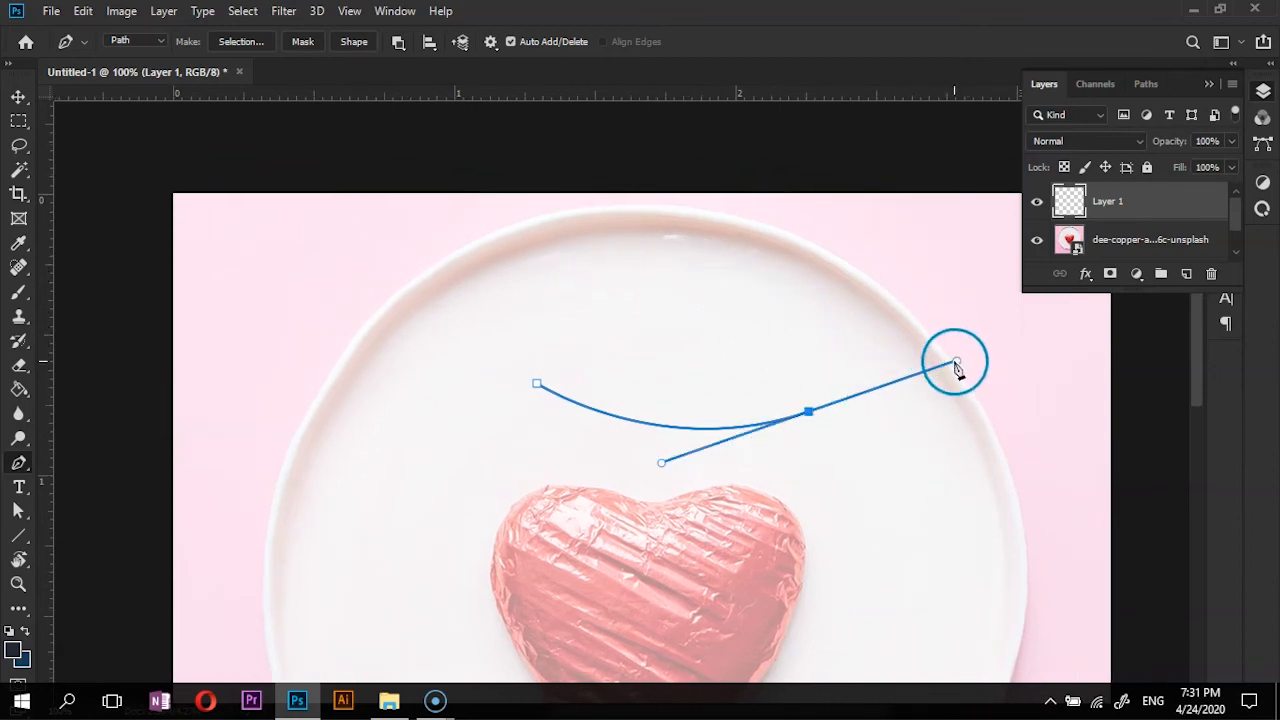
{"action": "left_click", "coordinate": [656, 277]}
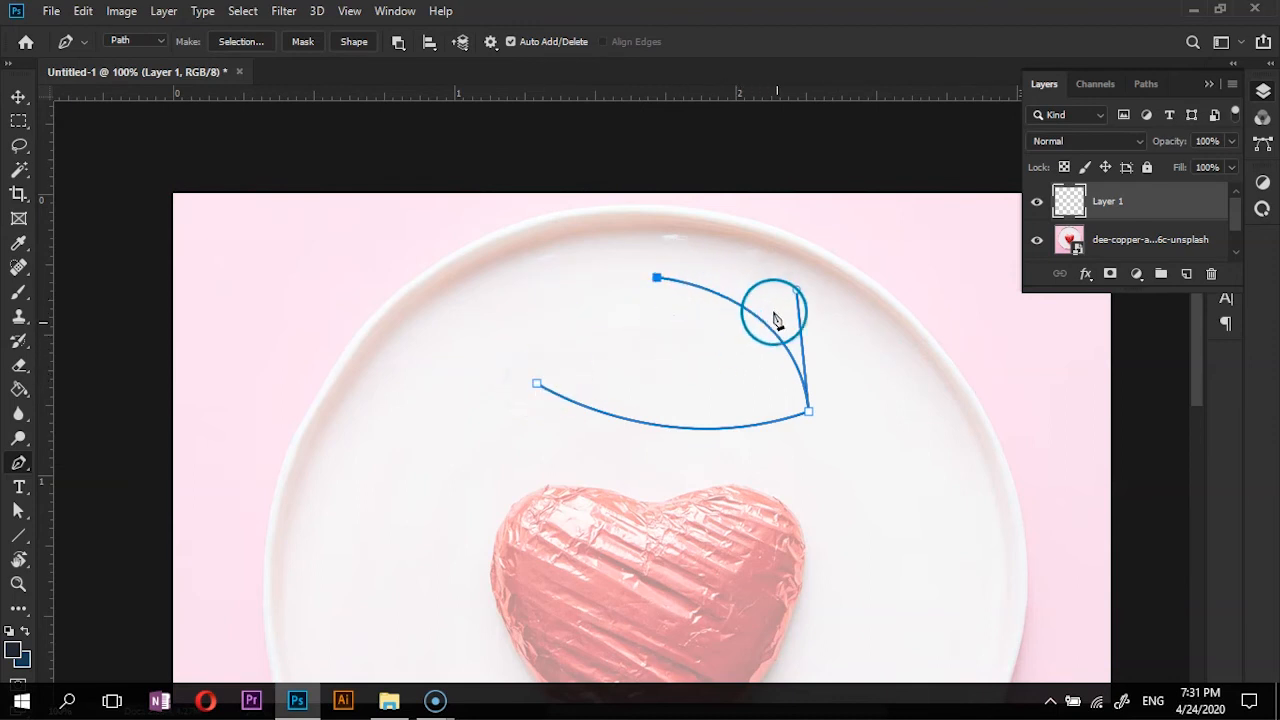
- Try converting the second anchor to a corner with straight segments, and undo the path back to its first anchor
{"action": "left_click", "coordinate": [809, 412], "text": "alt"}
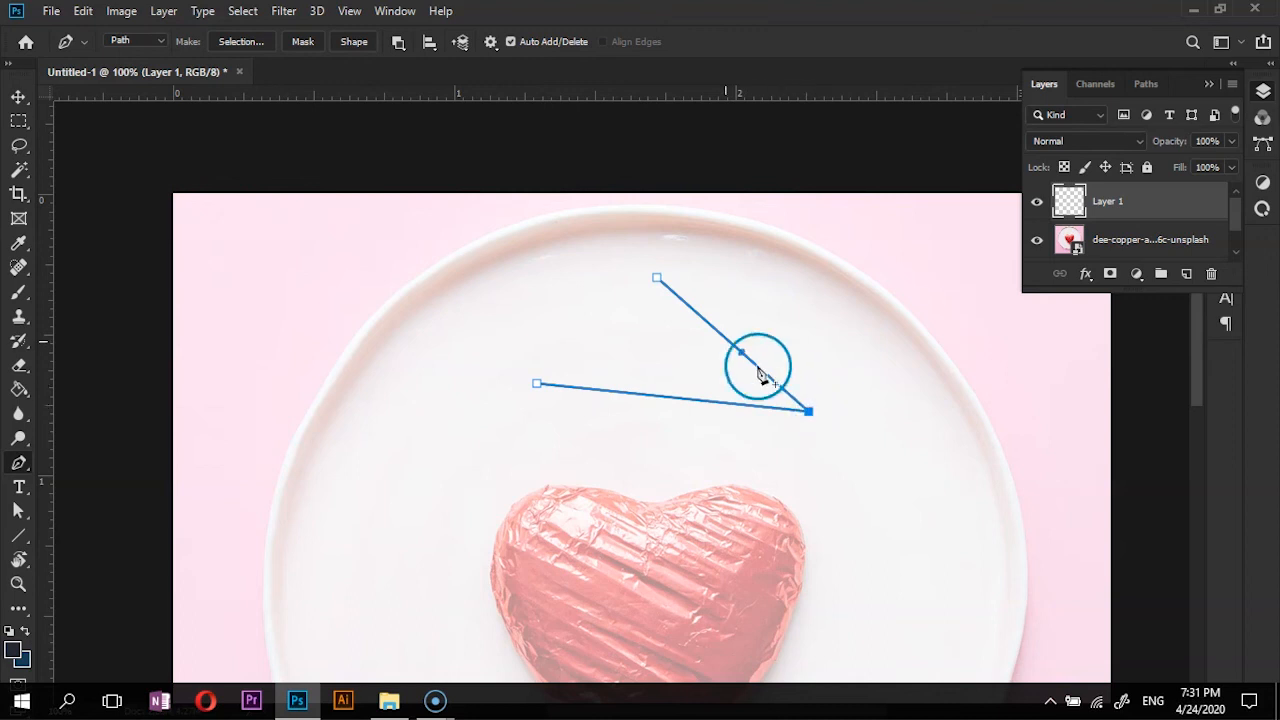
{"action": "key", "text": "ctrl+z"}
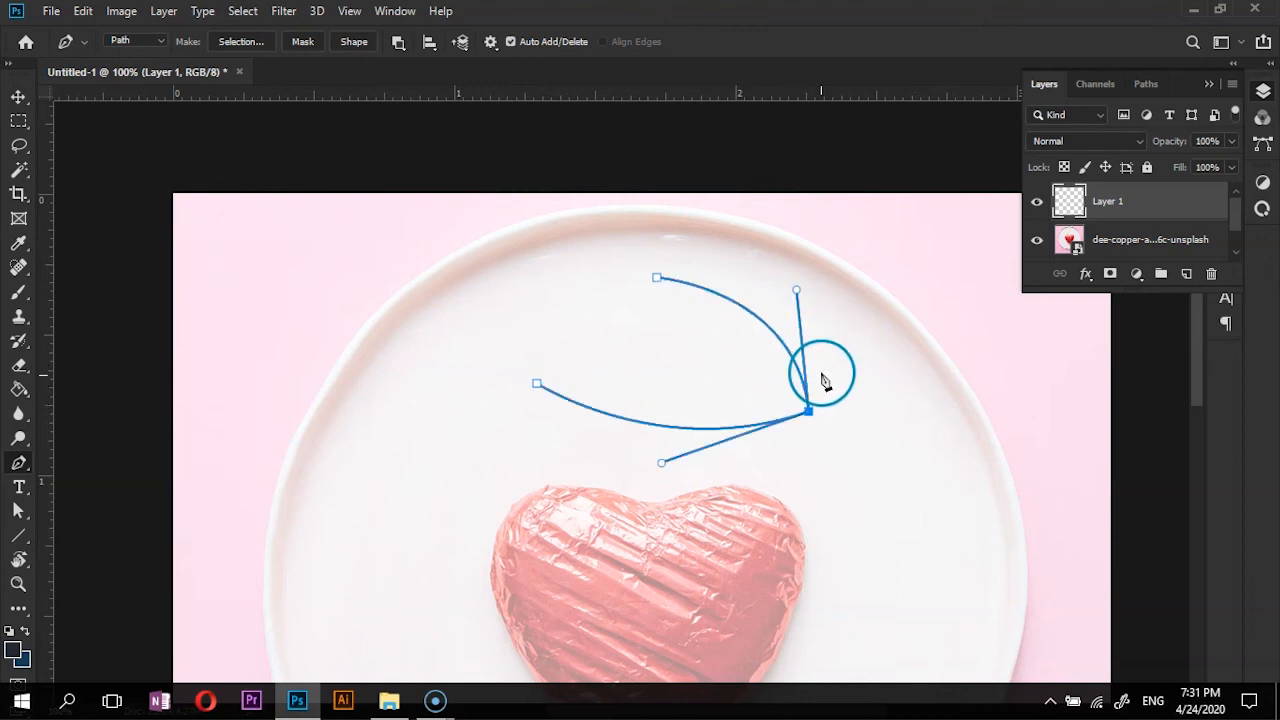
{"action": "left_click", "coordinate": [657, 279]}
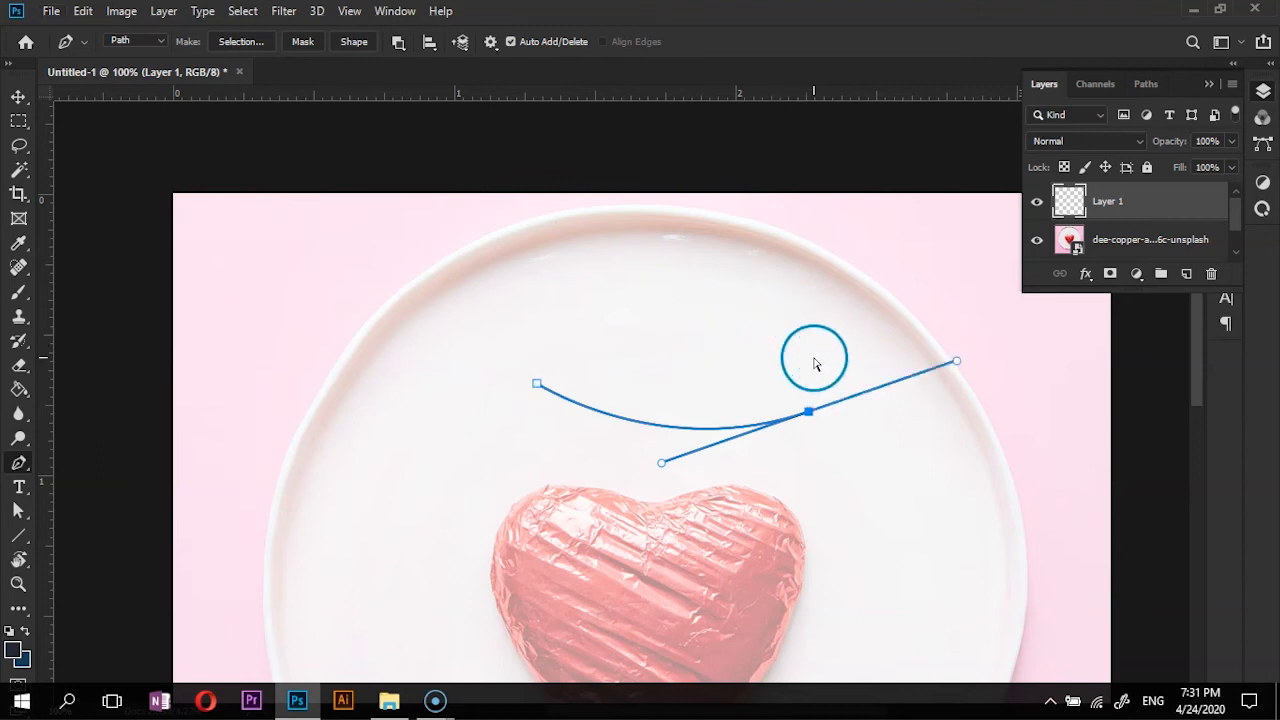
{"action": "key", "text": "ctrl+z"}
{"action": "key", "text": "ctrl+z"}
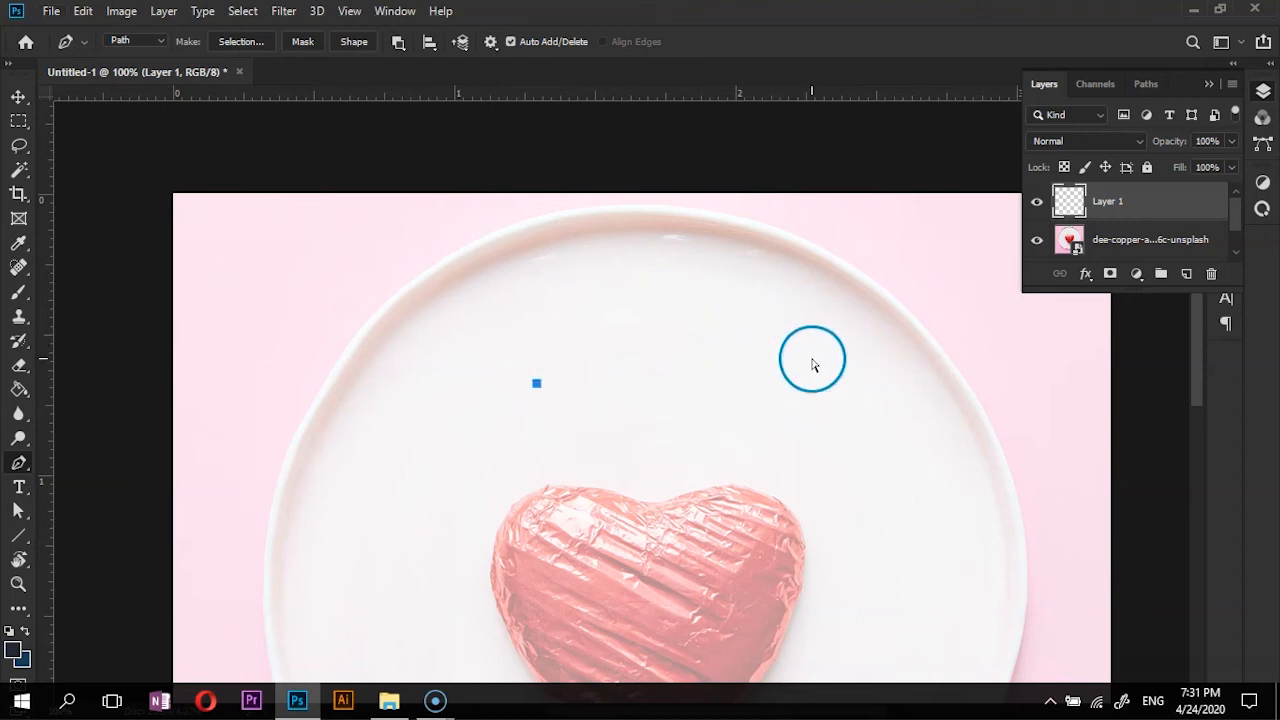
- Draw a closed three-anchor path on the plate with straight lower and upper-left segments and an outward-curved right segment
{"action": "left_click", "coordinate": [832, 423]}
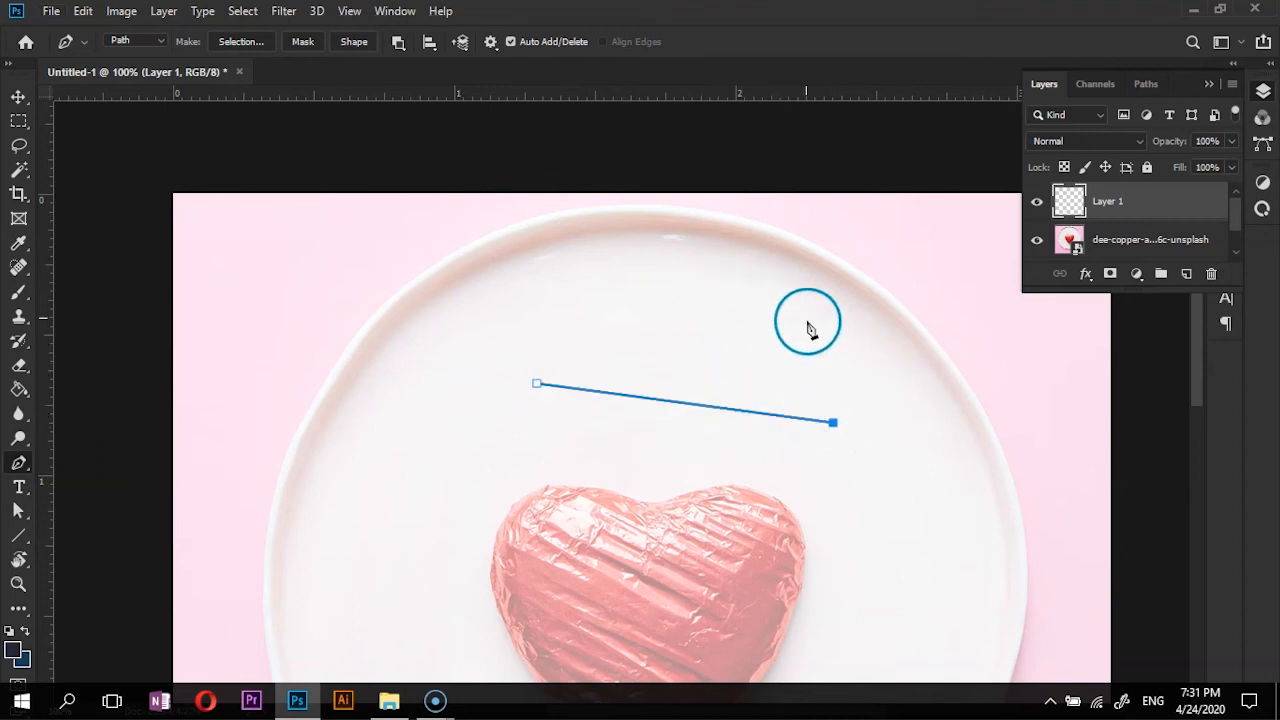
{"action": "left_click_drag", "start_coordinate": [740, 263], "coordinate": [635, 199]}
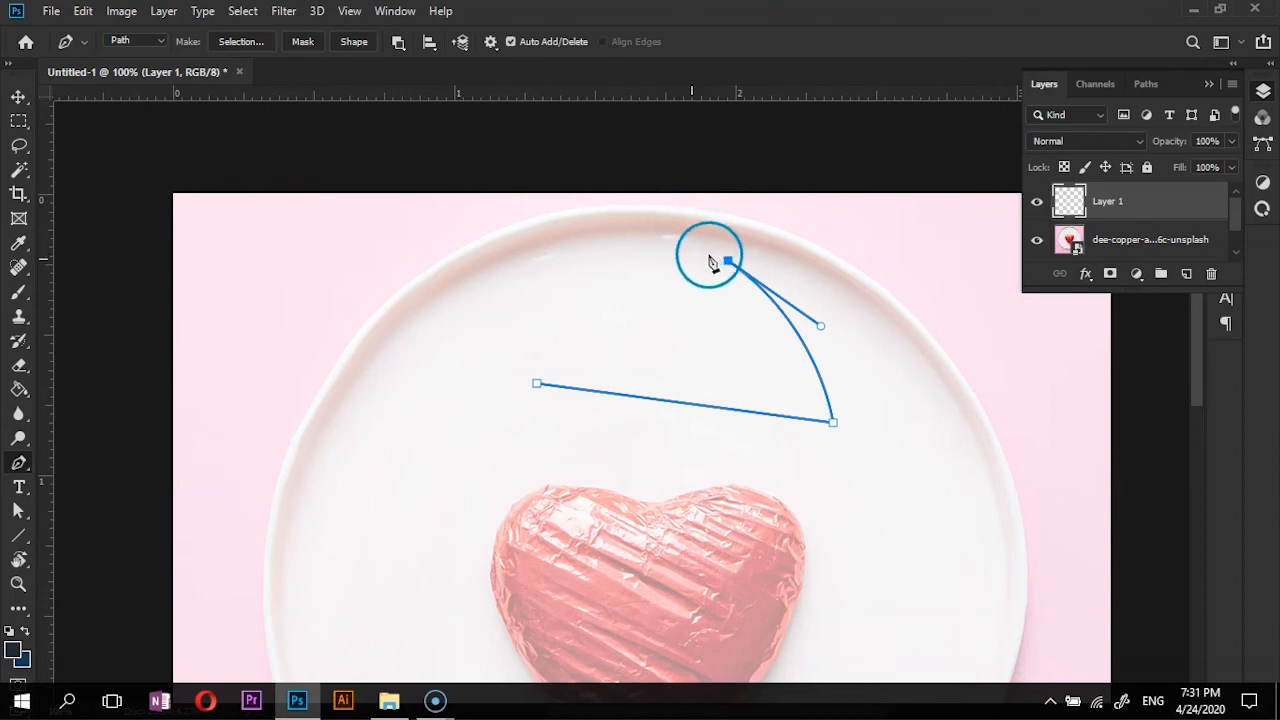
{"action": "left_click", "coordinate": [538, 386]}
{"action": "key", "text": "ctrl+z"}
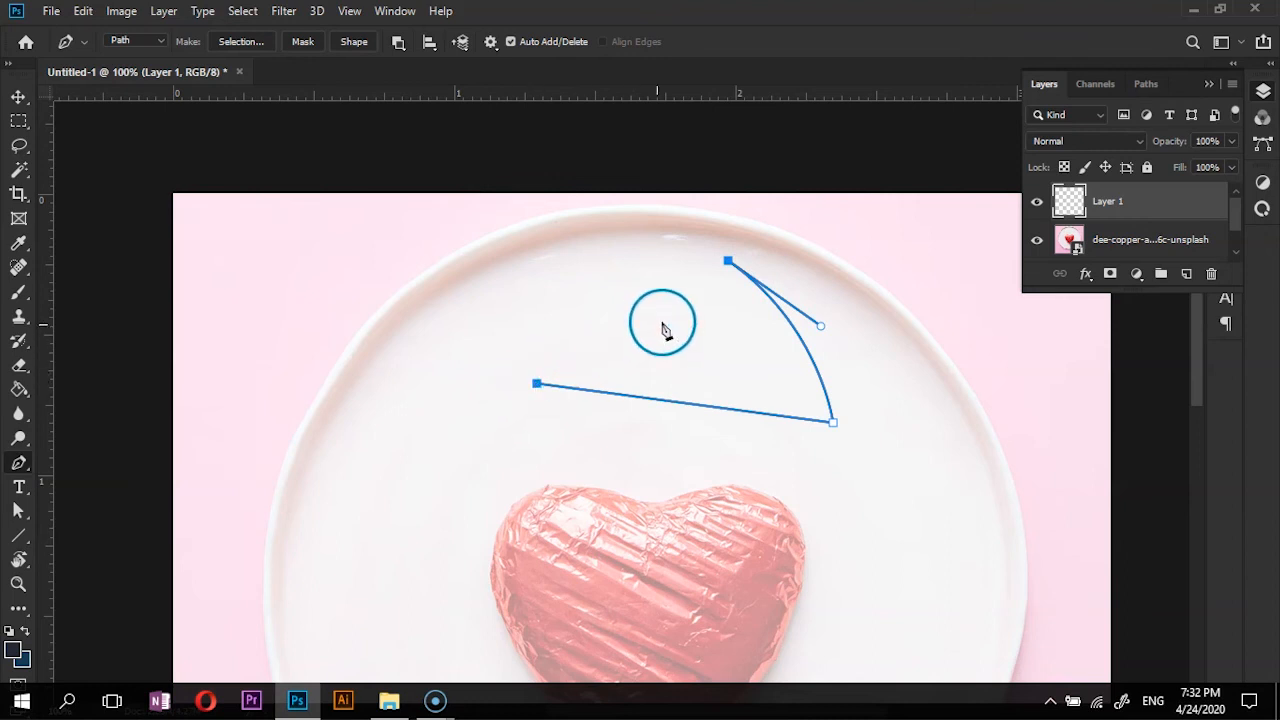
{"action": "left_click", "coordinate": [728, 261]}
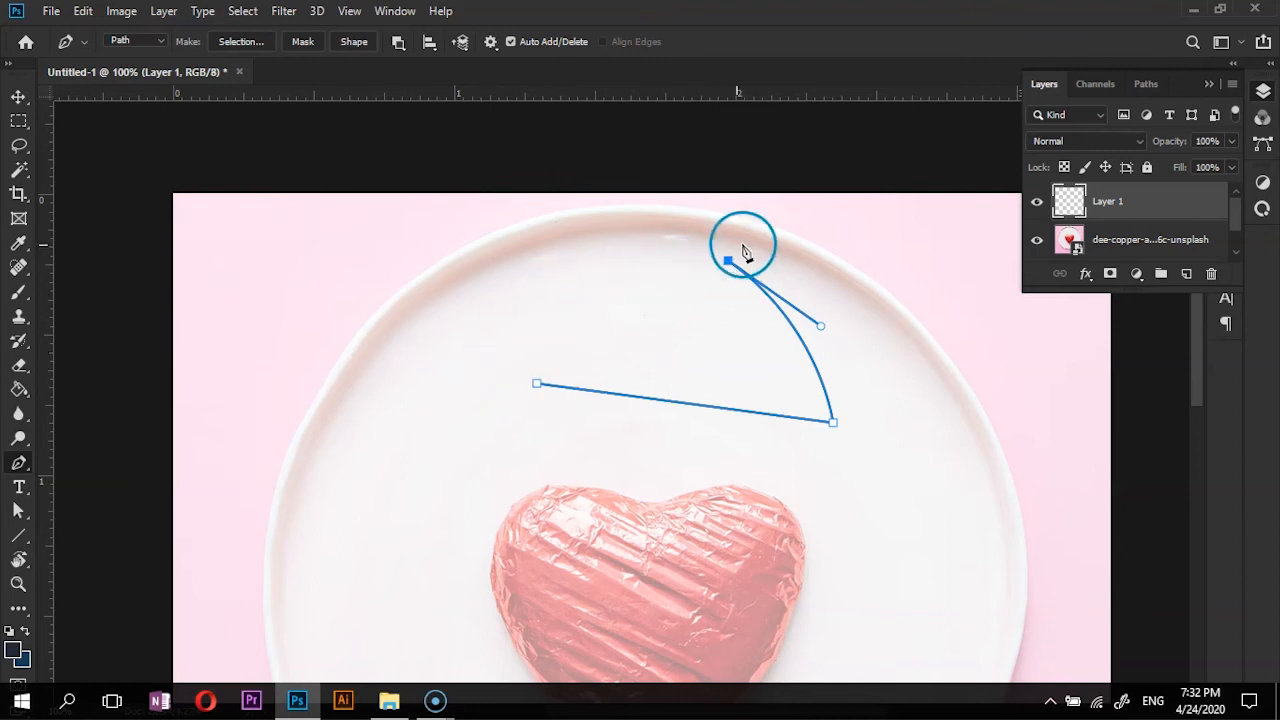
{"action": "left_click", "coordinate": [537, 385]}
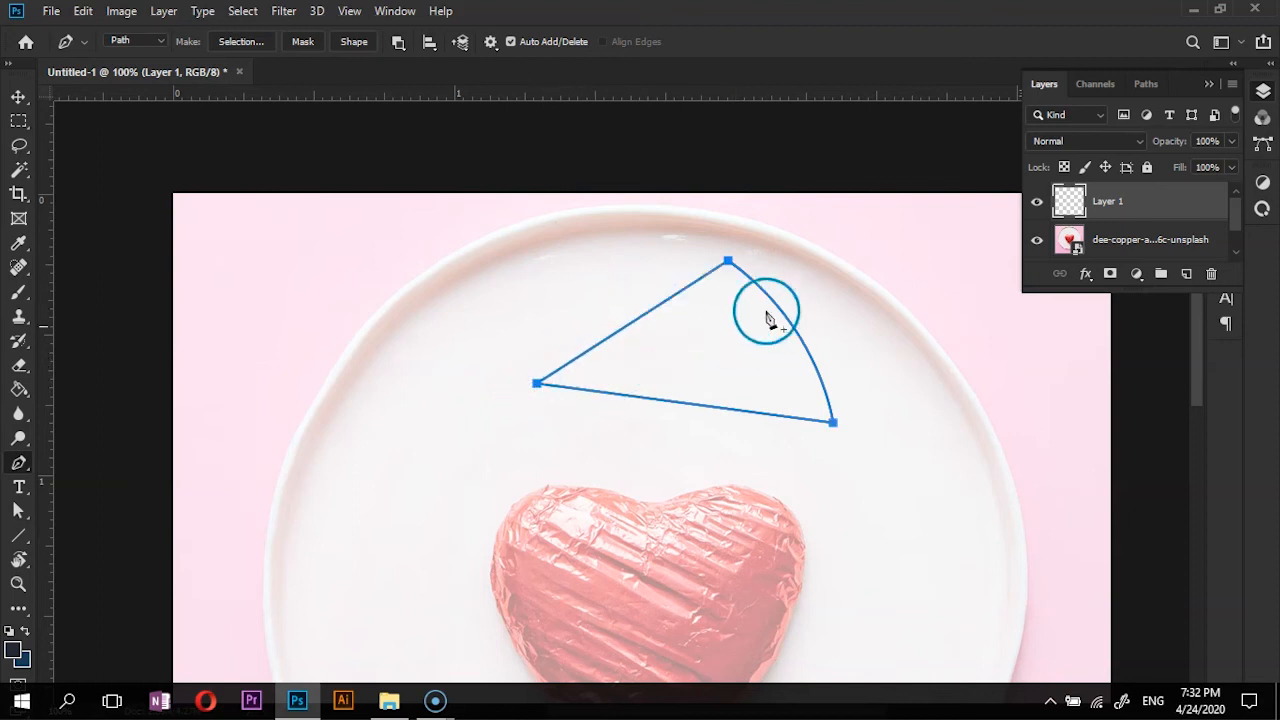
{"action": "left_click_drag", "start_coordinate": [814, 291], "coordinate": [772, 319]}
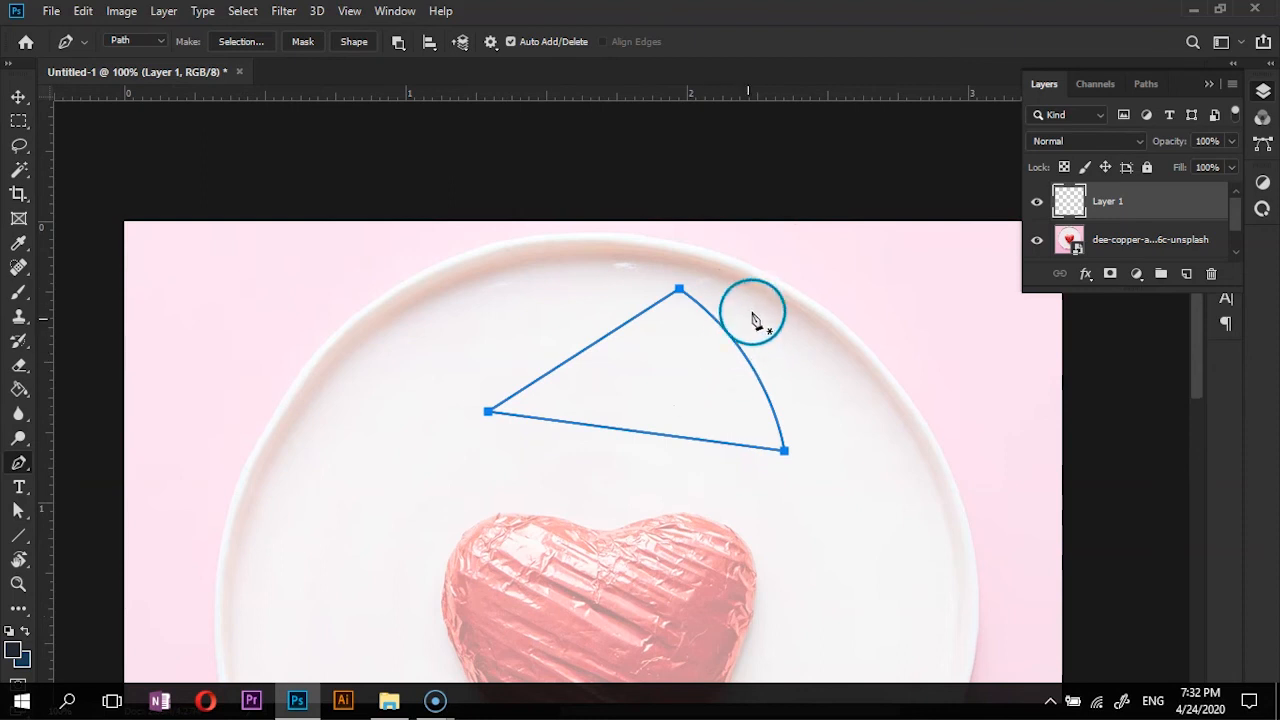
{"action": "right_click", "coordinate": [727, 347]}
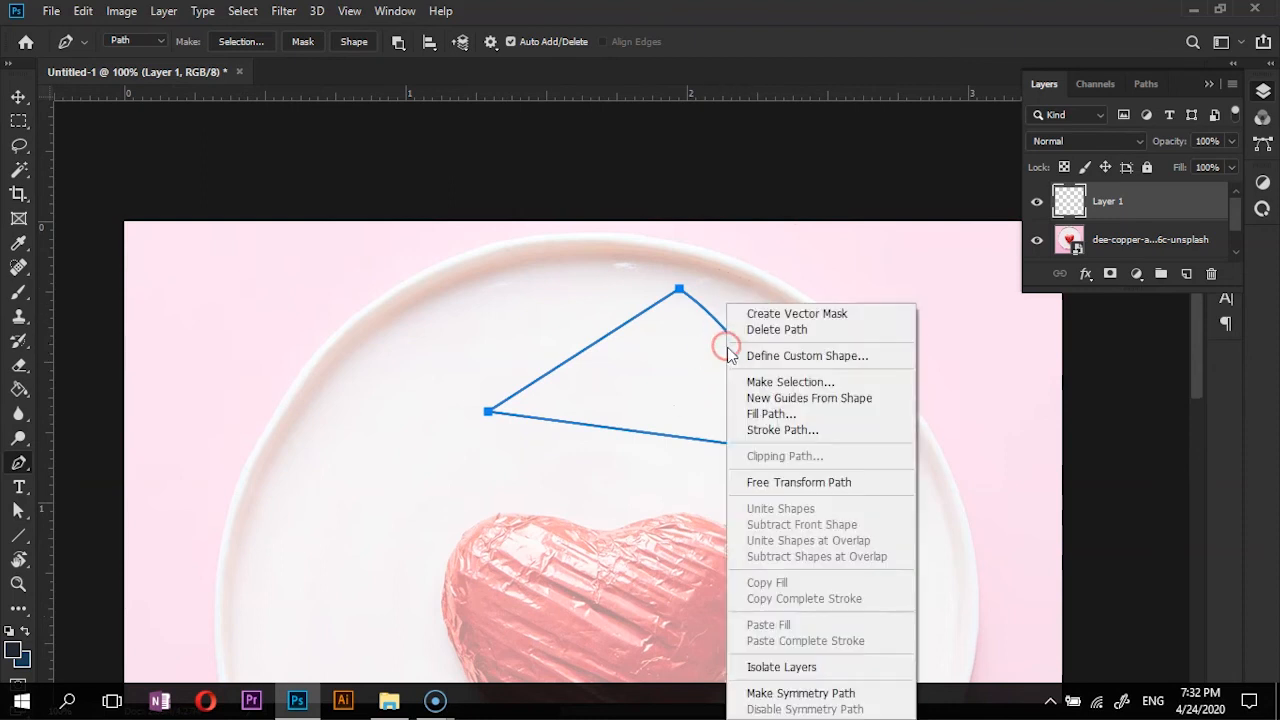
{"action": "left_click", "coordinate": [780, 430]}
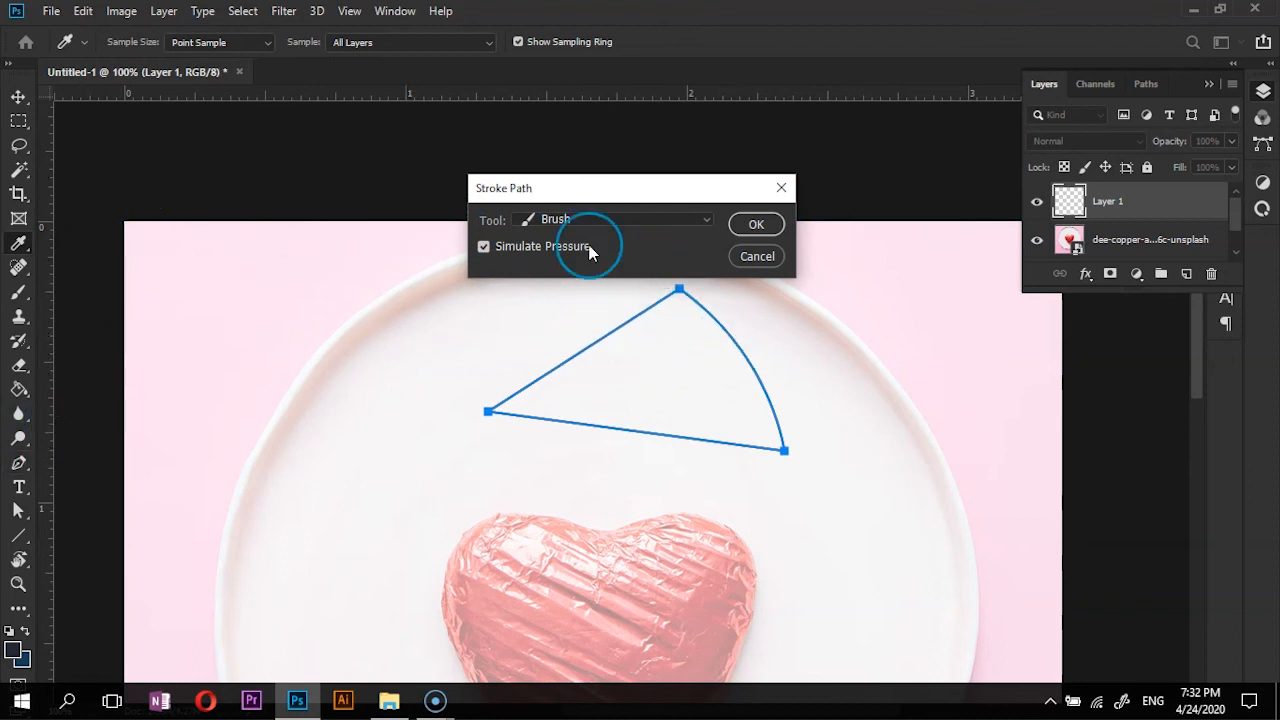
{"action": "left_click", "coordinate": [757, 257]}
{"action": "key", "text": "p"}
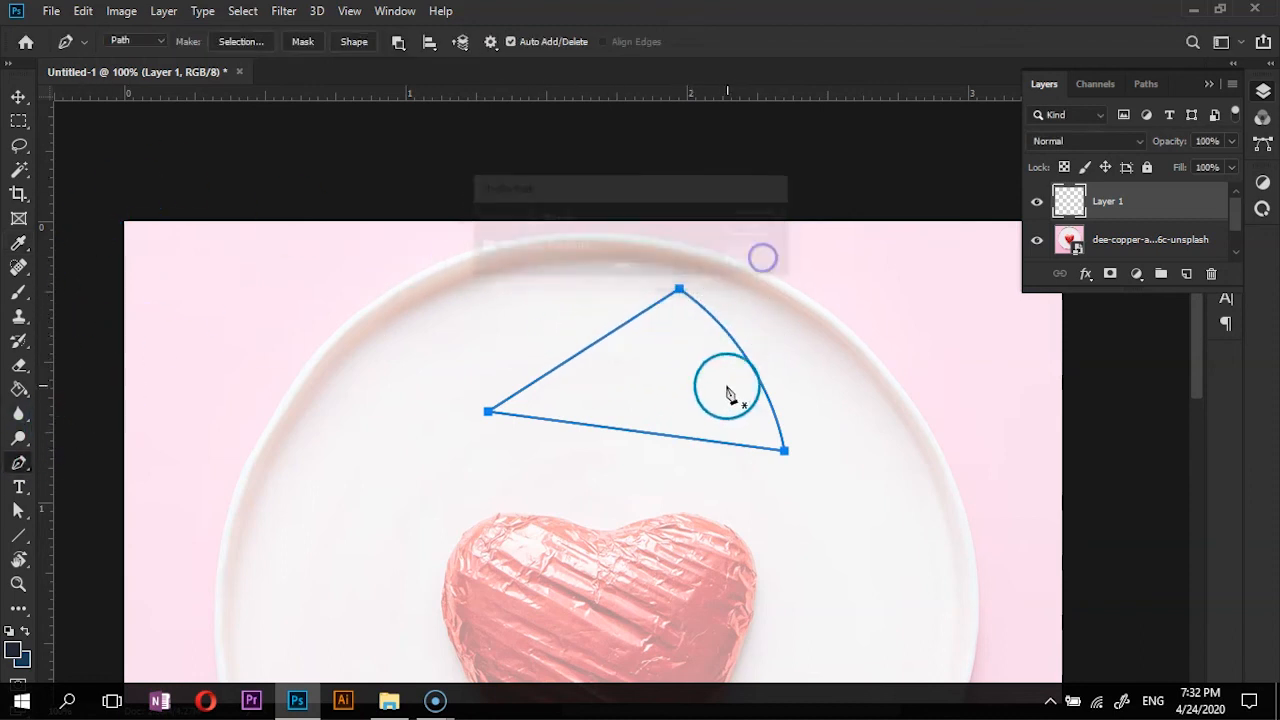
- Stroke the closed path on Layer 1 using the Brush tool with Simulate Pressure enabled, and undo the stroke
{"action": "right_click", "coordinate": [743, 343]}
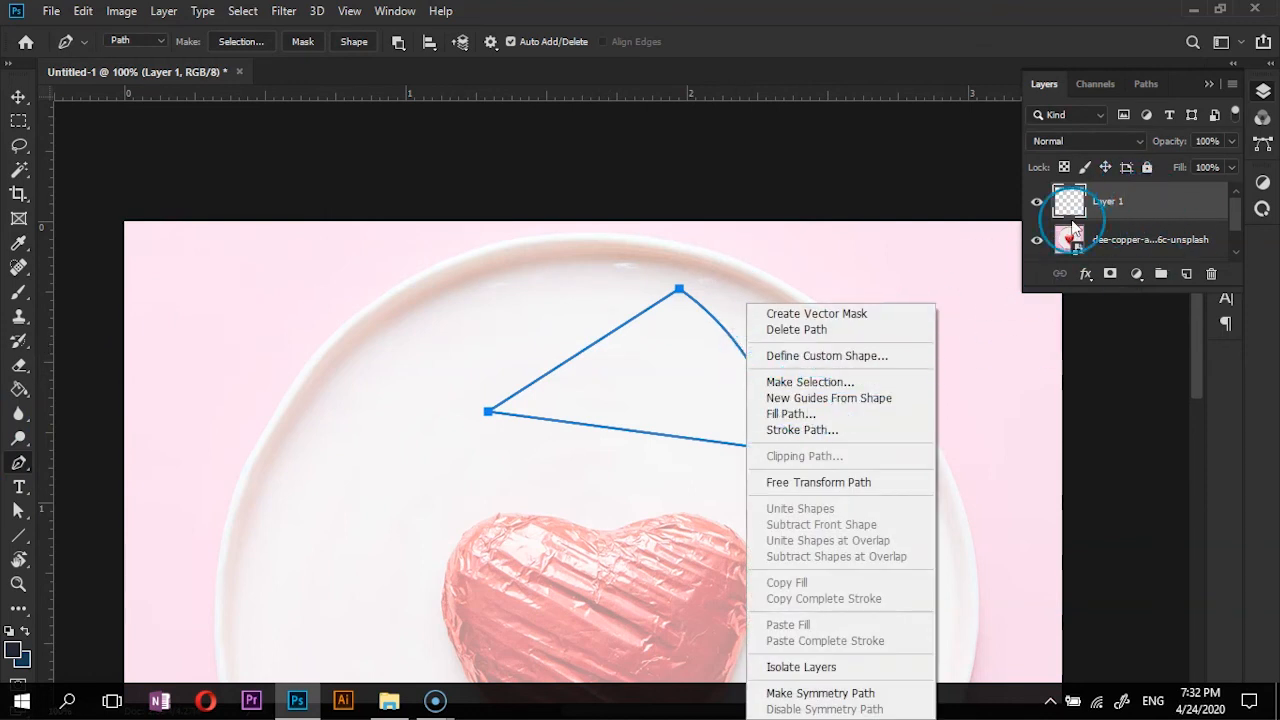
{"action": "left_click", "coordinate": [808, 432]}
{"action": "left_click", "coordinate": [754, 224]}
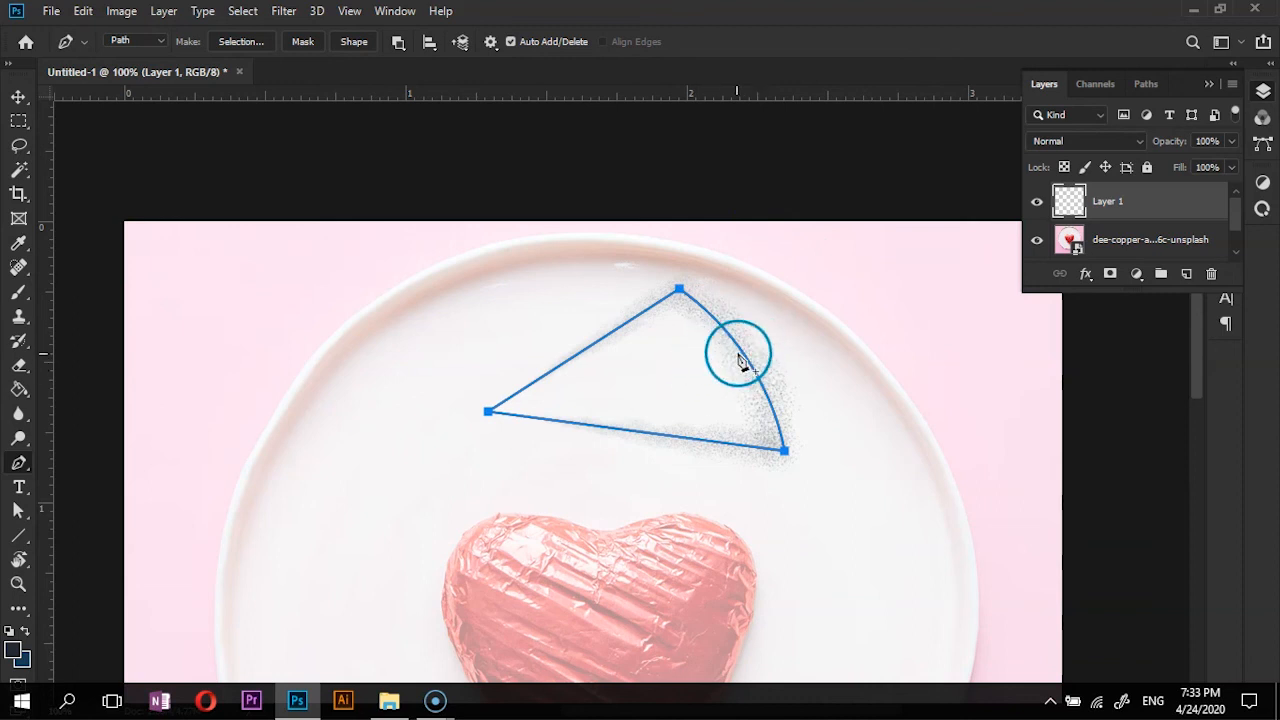
{"action": "key", "text": "ctrl+z"}
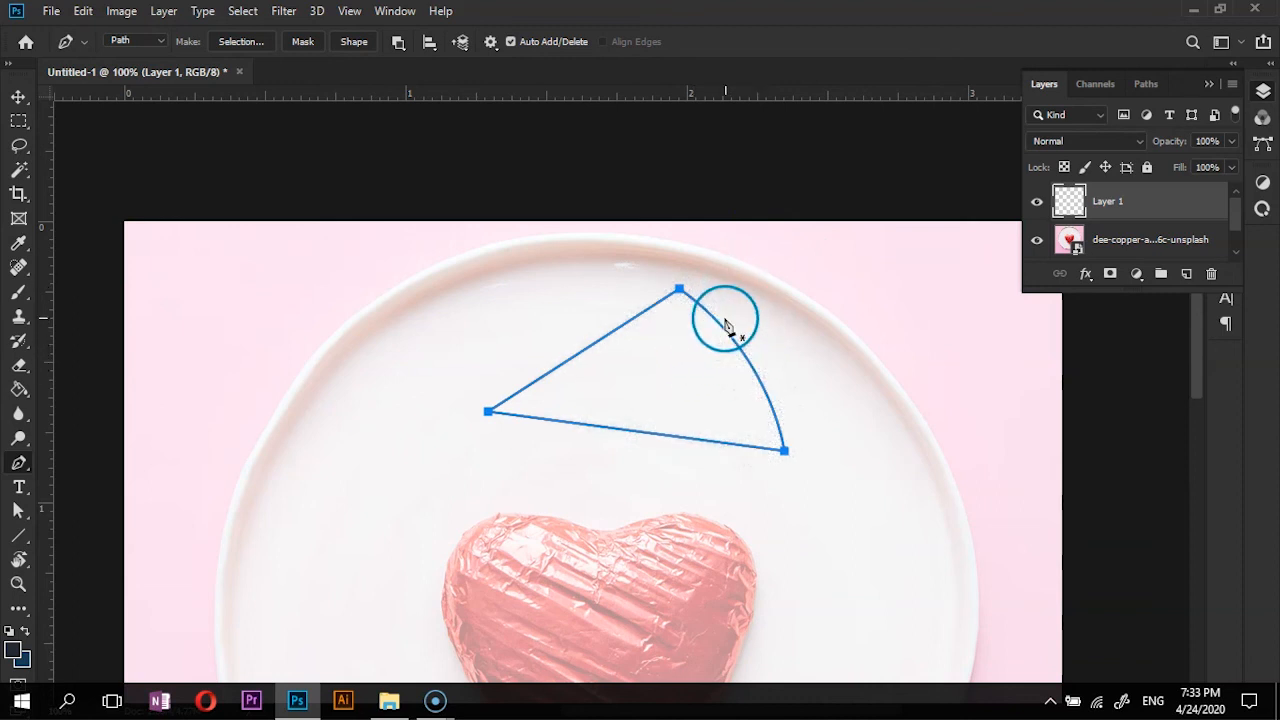
- Choose a rough-textured brush tip at size 10 from the brush presets for the Brush tool
{"action": "key", "text": "F5"}
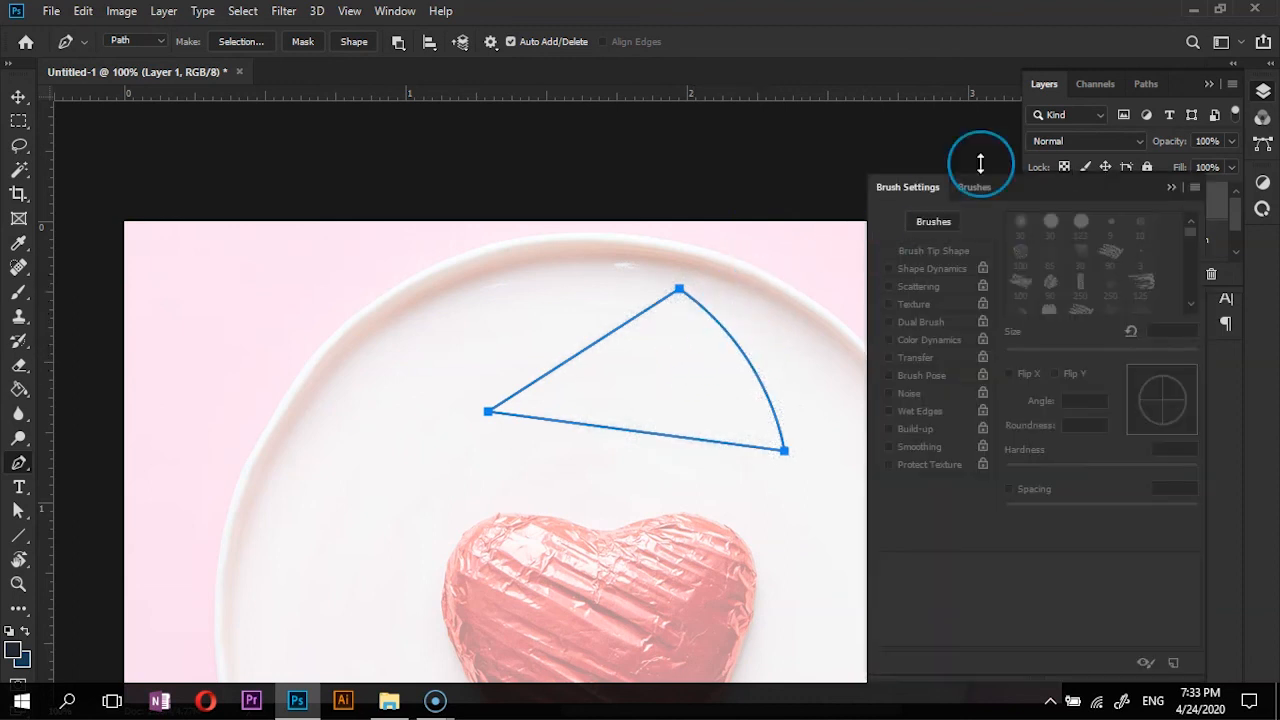
{"action": "left_click", "coordinate": [1208, 86]}
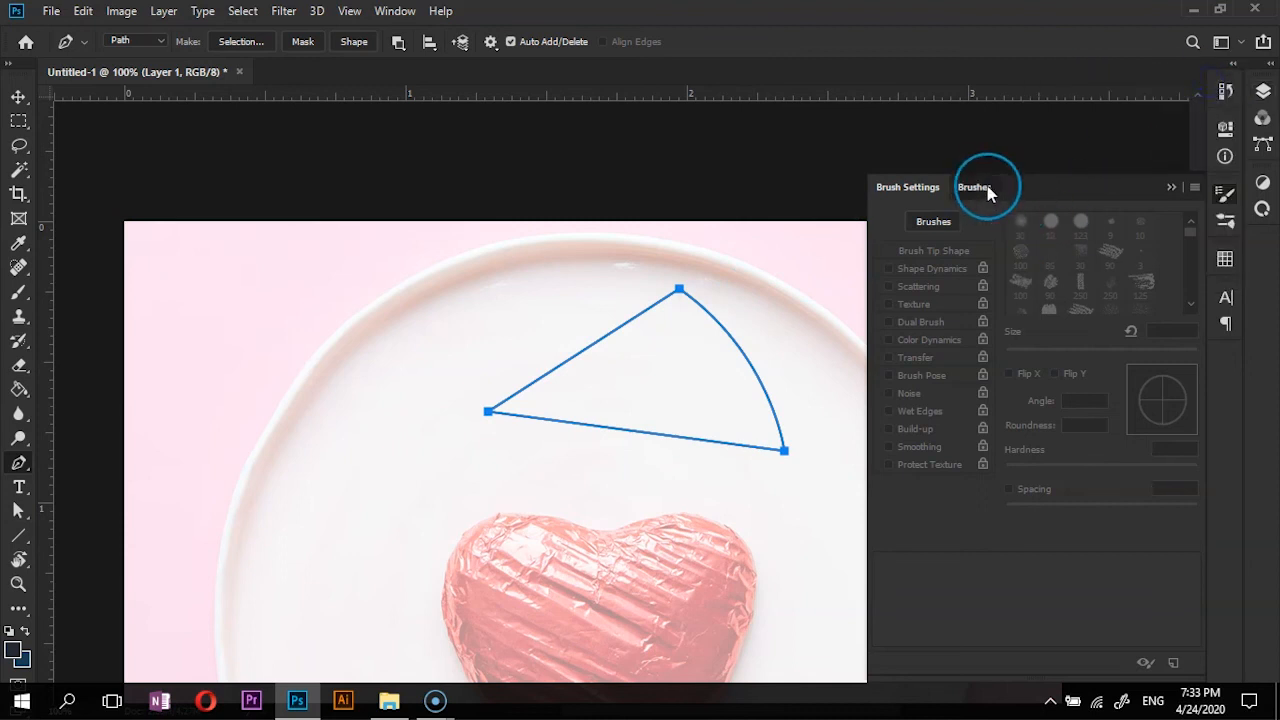
{"action": "left_click", "coordinate": [975, 188]}
{"action": "mouse_move", "coordinate": [1200, 330]}
{"action": "left_mouse_down"}
{"action": "mouse_move", "coordinate": [1182, 380]}
{"action": "mouse_move", "coordinate": [1190, 358]}
{"action": "left_mouse_up"}
{"action": "left_click", "coordinate": [1029, 412]}
{"action": "left_click", "coordinate": [1165, 194]}
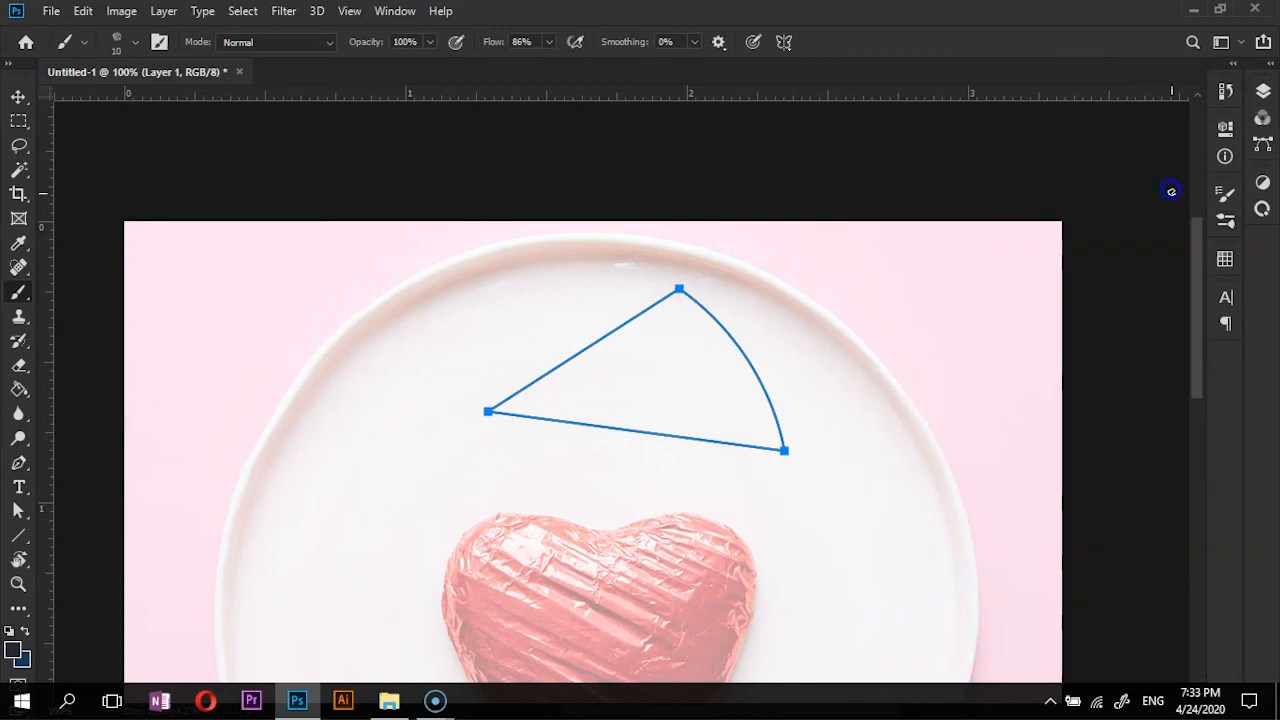
- Set the foreground color to bright blue, #0e62e1
{"action": "left_click", "coordinate": [18, 652]}
{"action": "left_click_drag", "start_coordinate": [894, 423], "coordinate": [981, 301]}
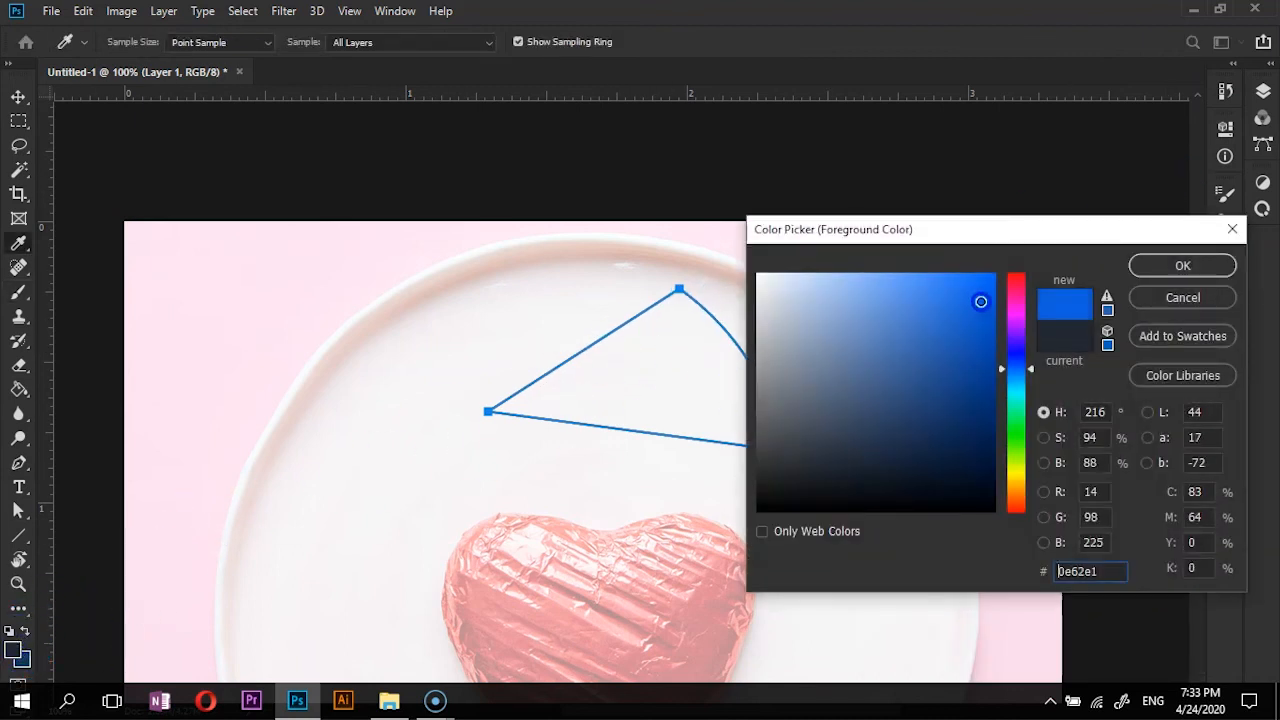
{"action": "left_click", "coordinate": [1206, 263]}
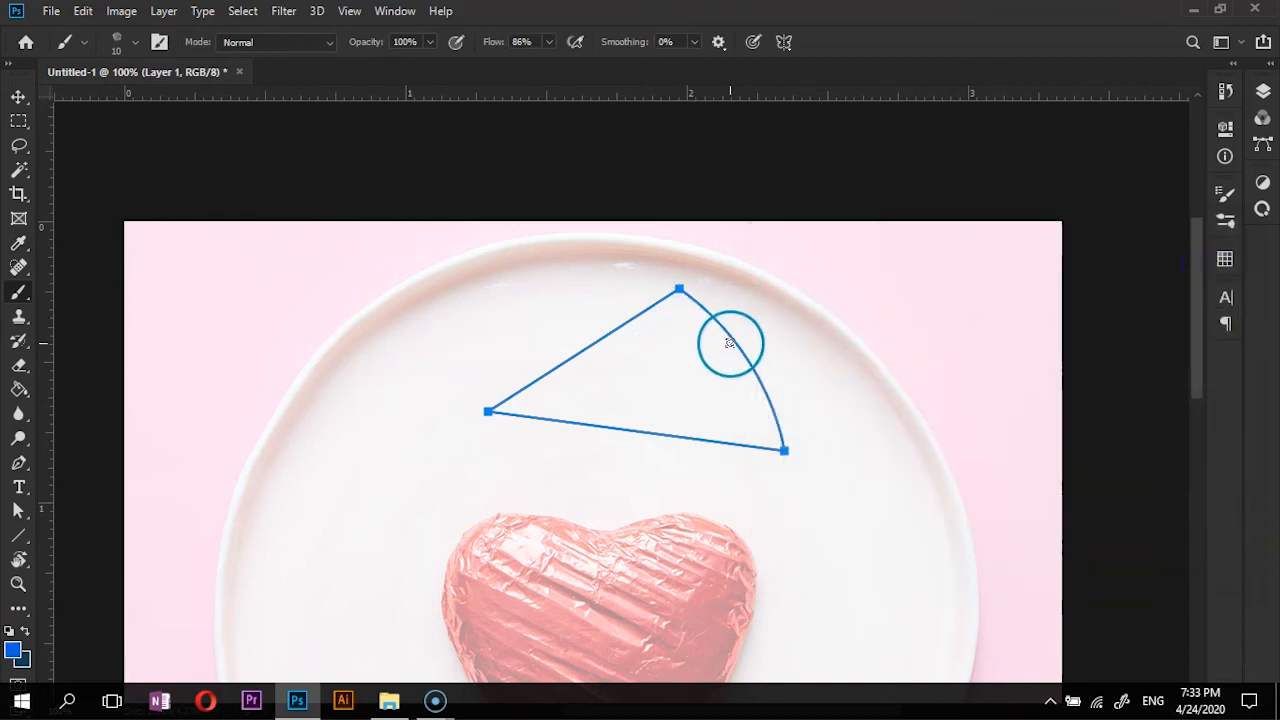
- Stroke the closed path using the Brush tool with Simulate Pressure disabled, and undo the stroke
{"action": "key", "text": "p"}
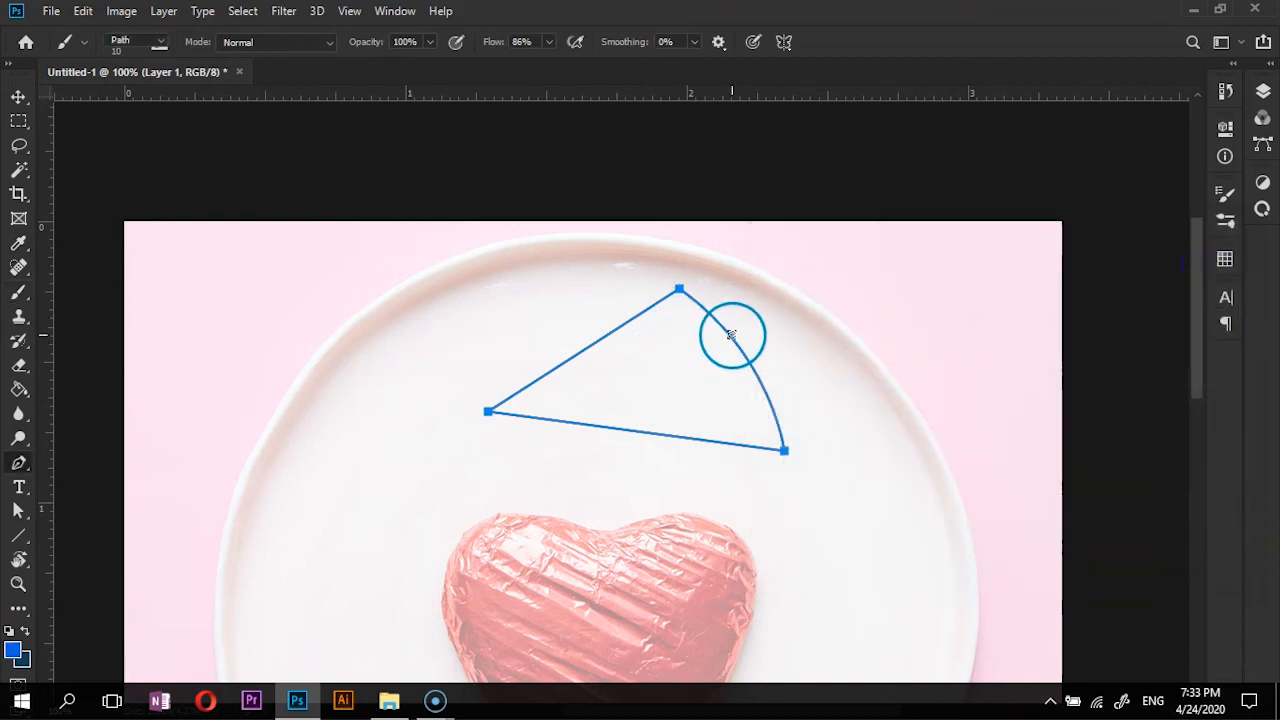
{"action": "right_click", "coordinate": [735, 344]}
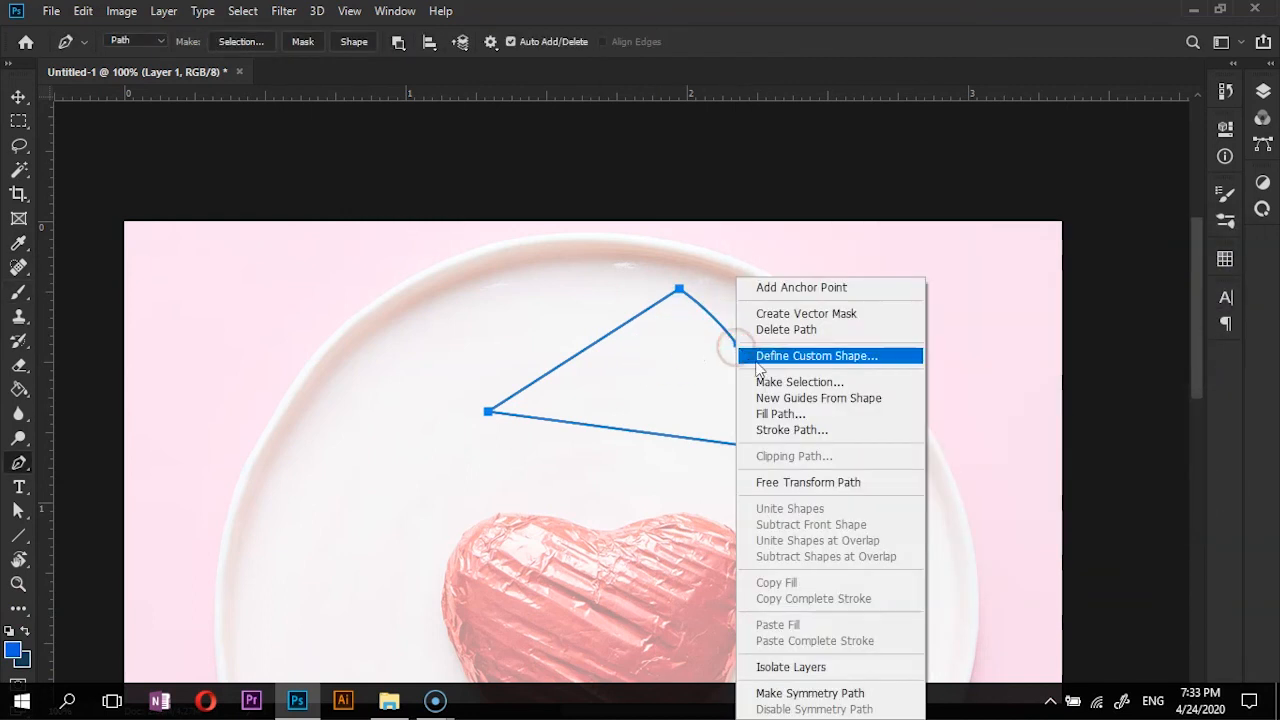
{"action": "left_click", "coordinate": [791, 437]}
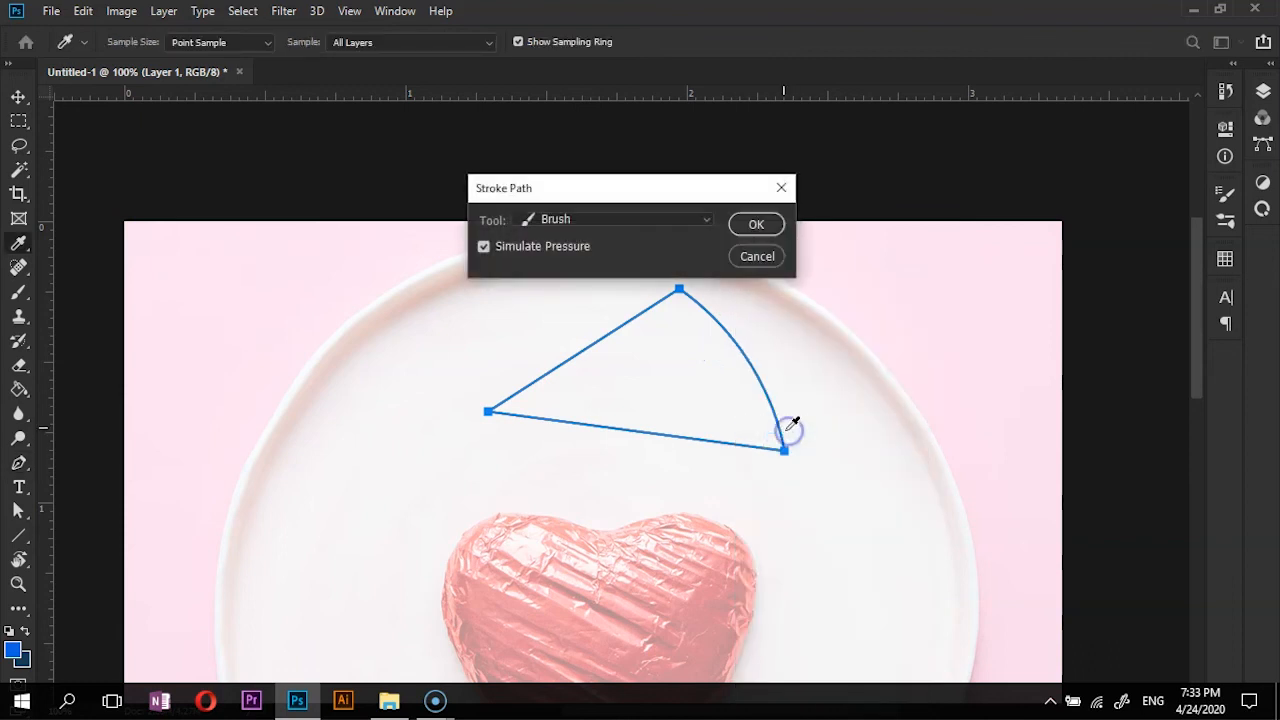
{"action": "left_click", "coordinate": [486, 247]}
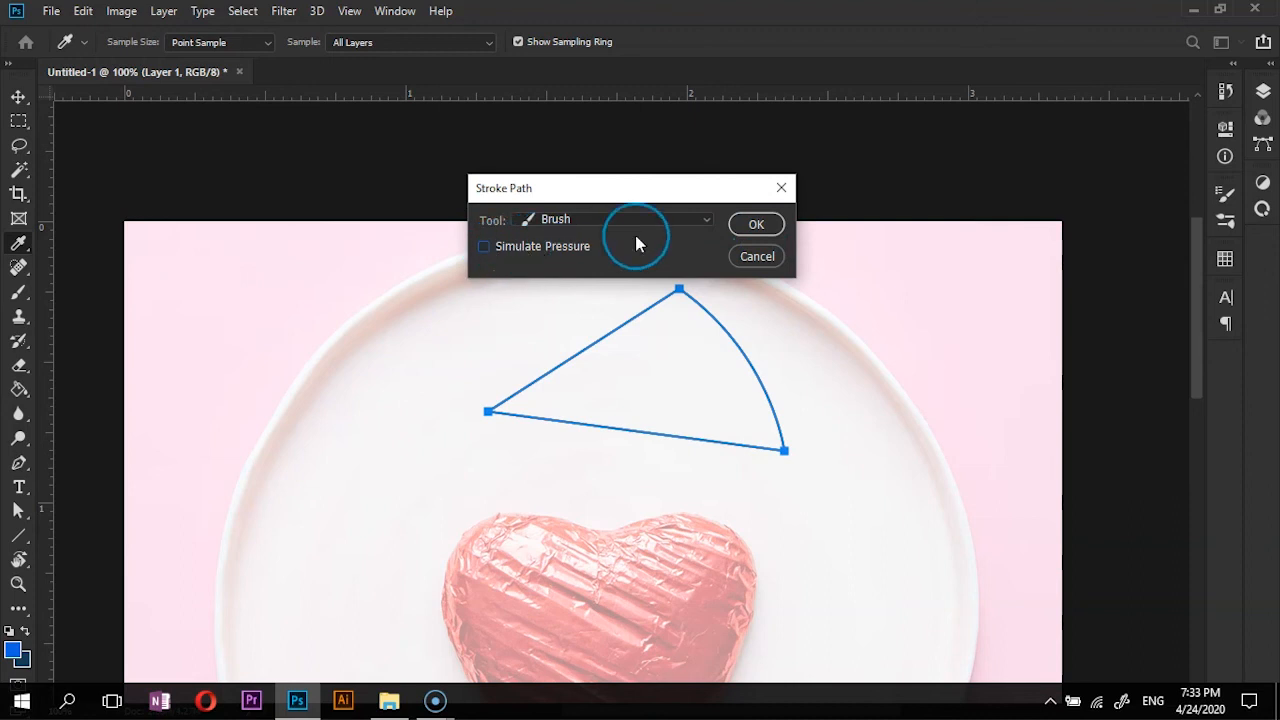
{"action": "left_click", "coordinate": [752, 224]}
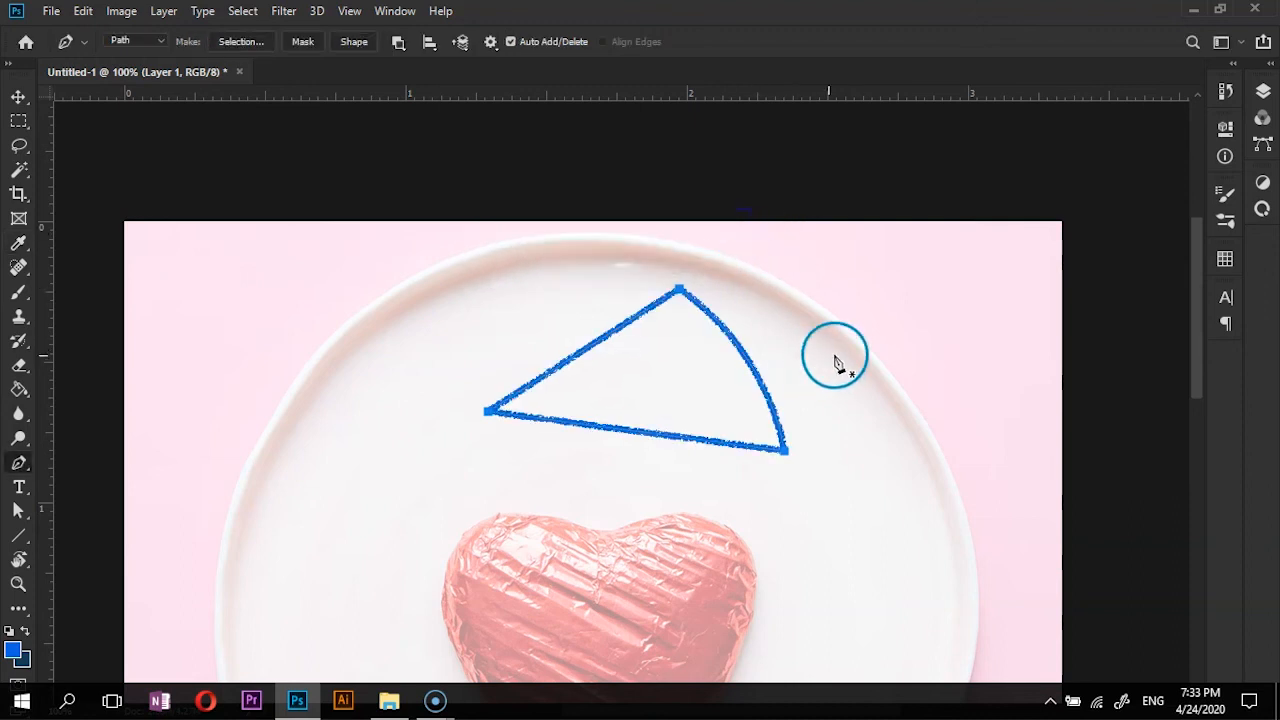
{"action": "key", "text": "ctrl+z"}
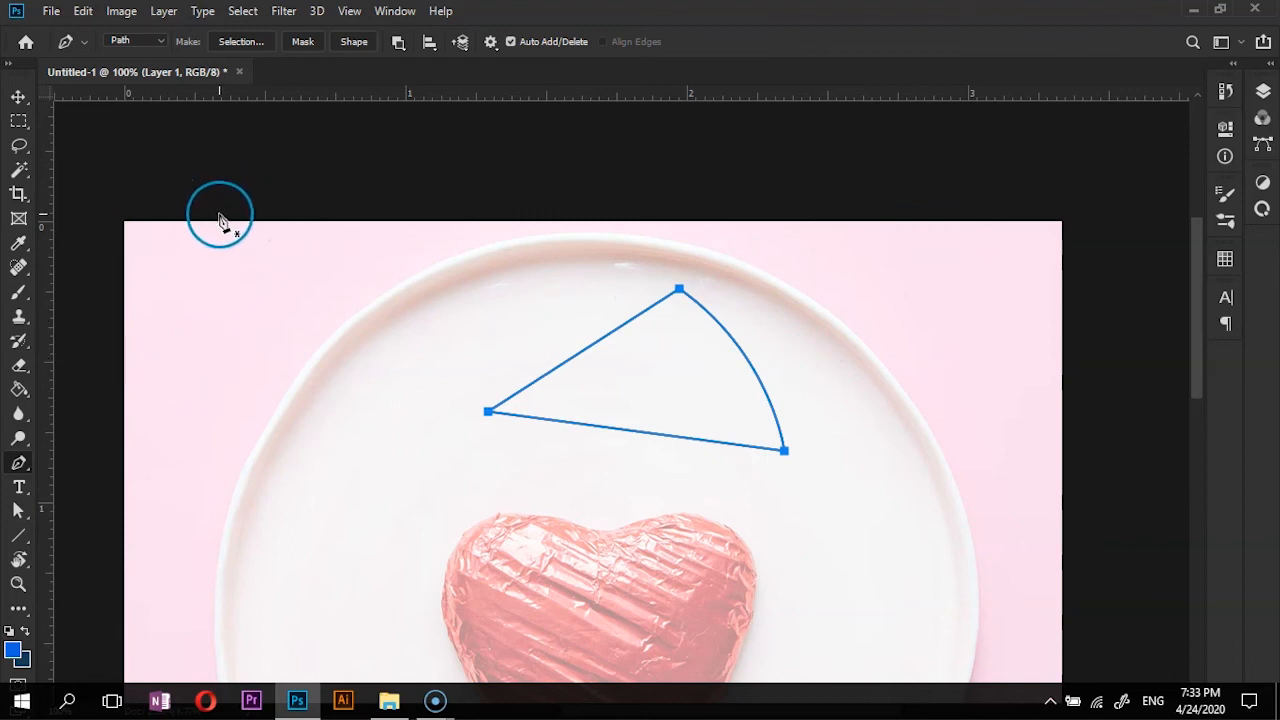
- Increase the textured brush's size to 35
{"action": "key", "text": "F5"}
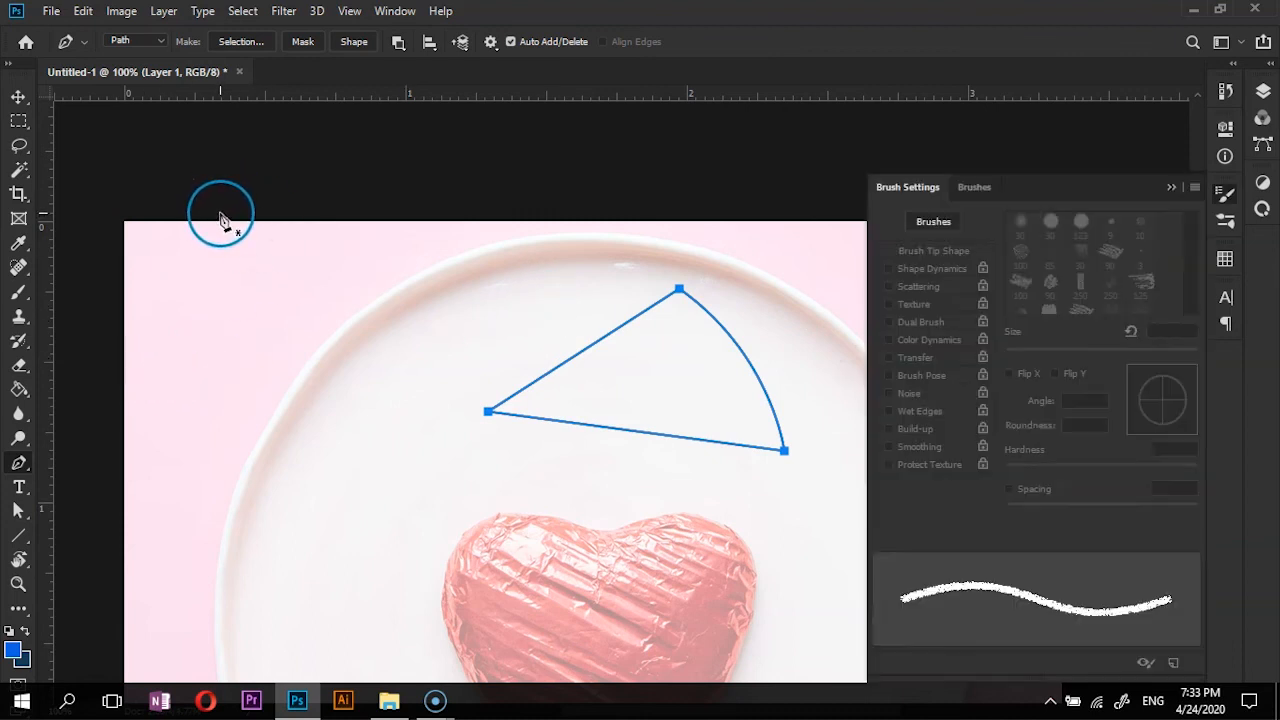
{"action": "key", "text": "F5"}
{"action": "key", "text": "b"}
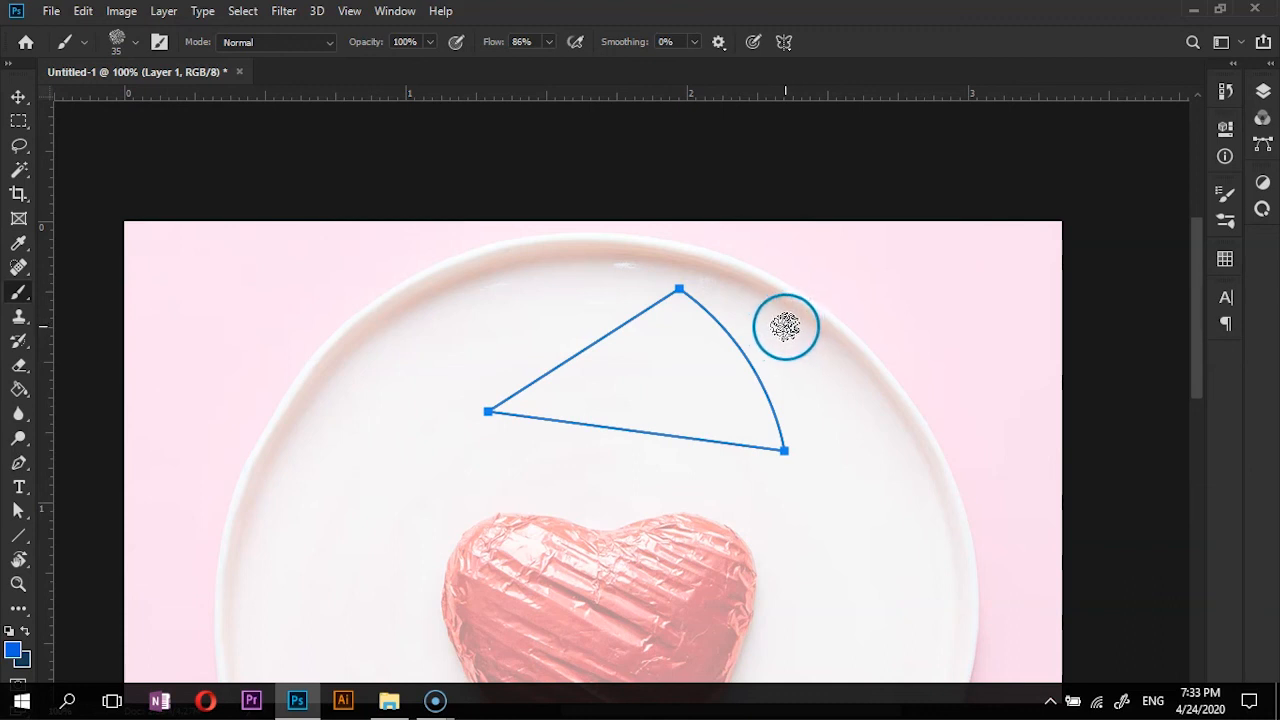
- Stroke the closed path again with the enlarged Brush, keeping Simulate Pressure off
{"action": "key", "text": "p"}
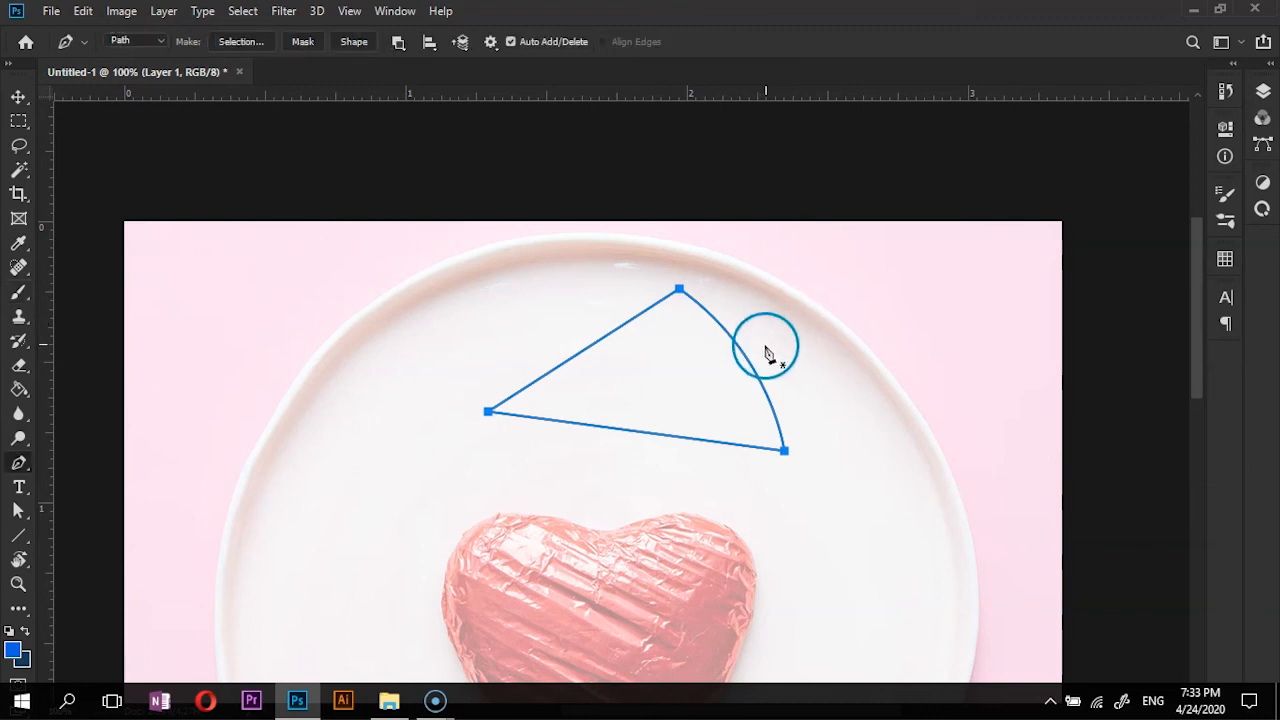
{"action": "right_click", "coordinate": [745, 357]}
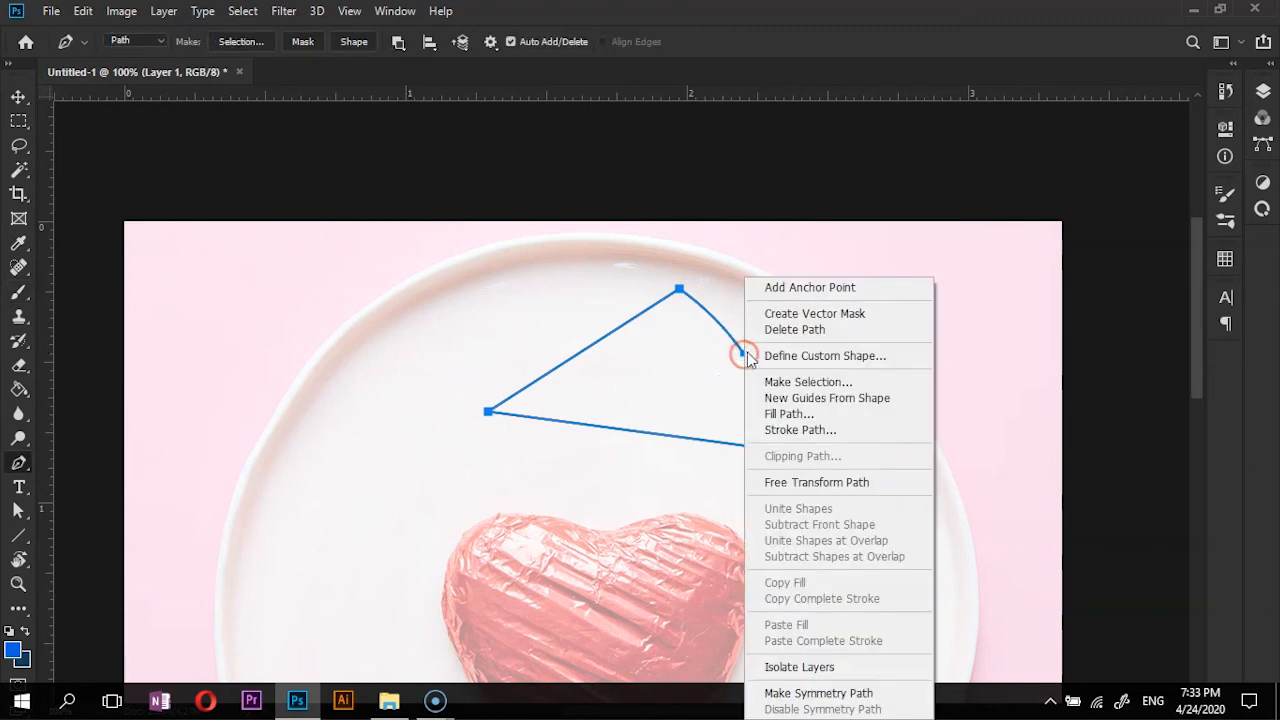
{"action": "left_click", "coordinate": [798, 426]}
{"action": "left_click", "coordinate": [755, 224]}
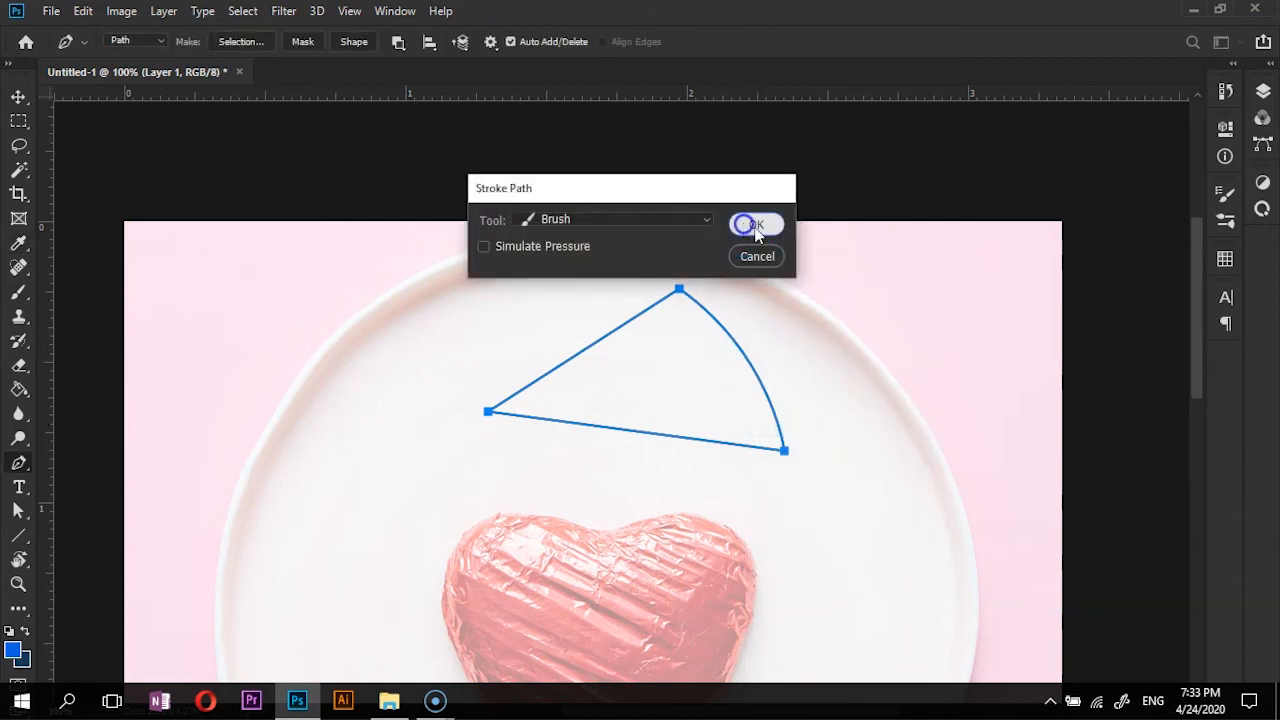